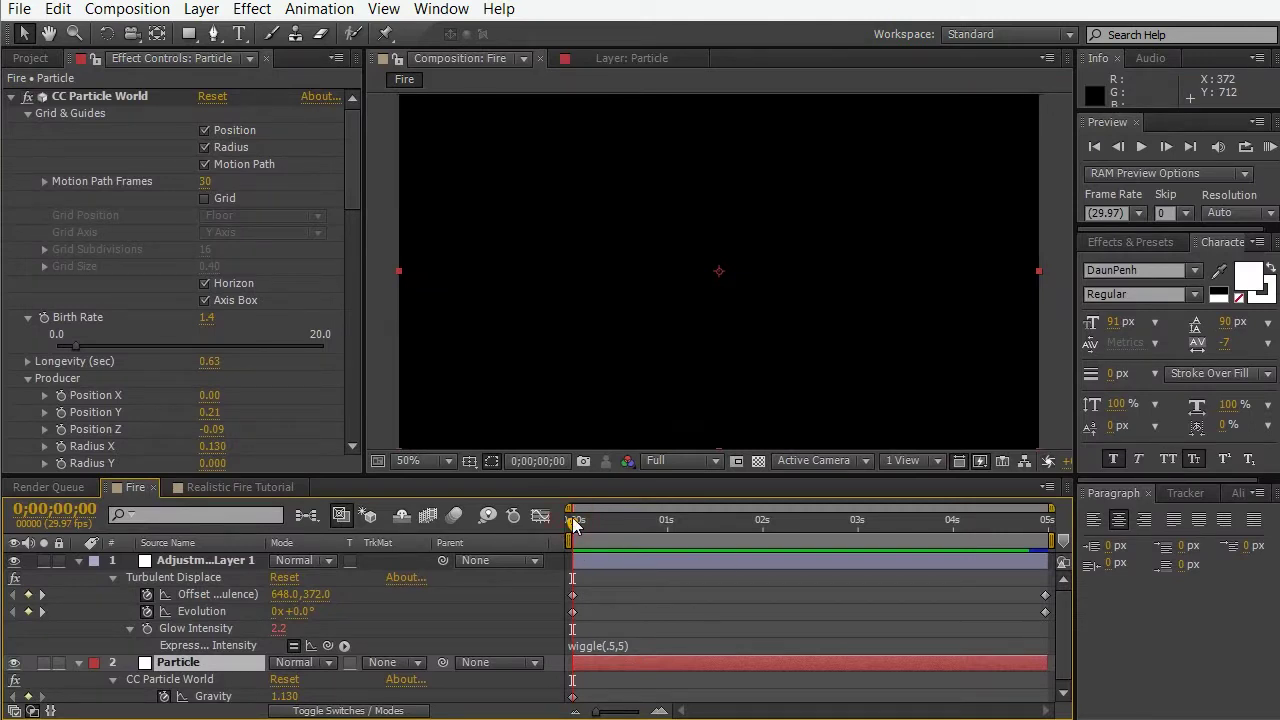
RAM-preview the finished Fire comp, stop it, and switch to the Realistic Fire Tutorial composition.
key(KP_0)
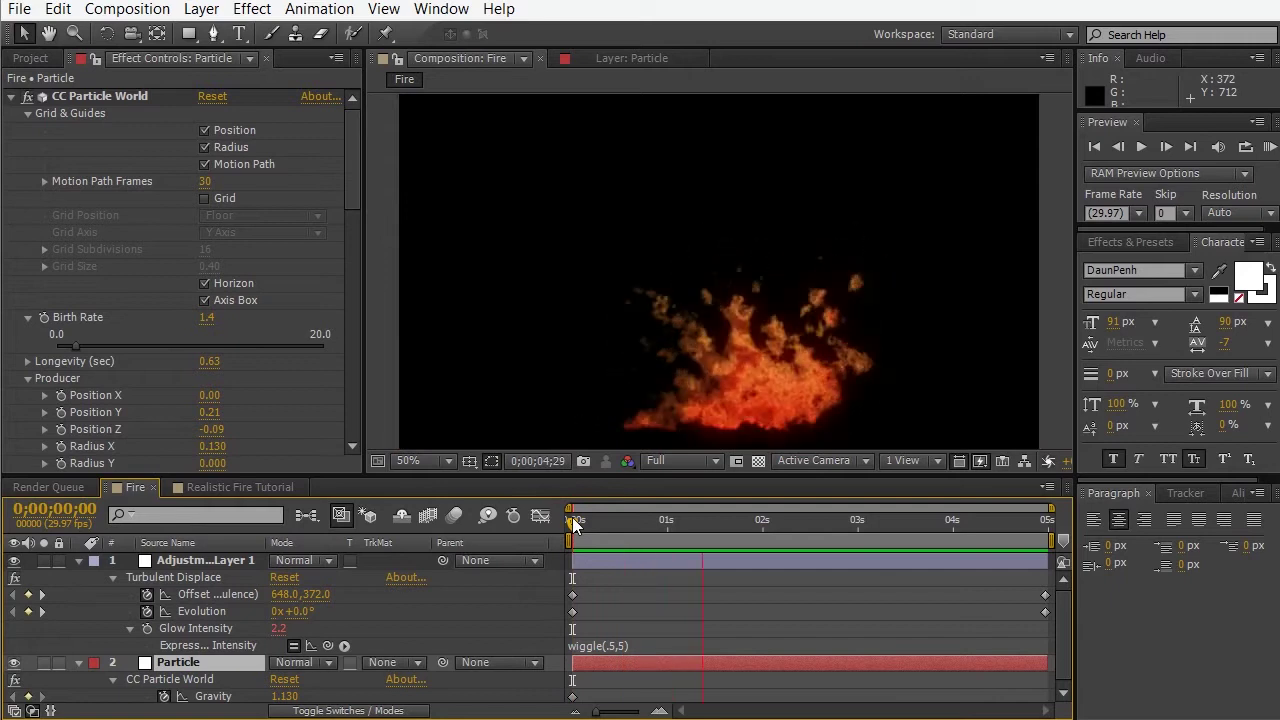
click(598, 525)
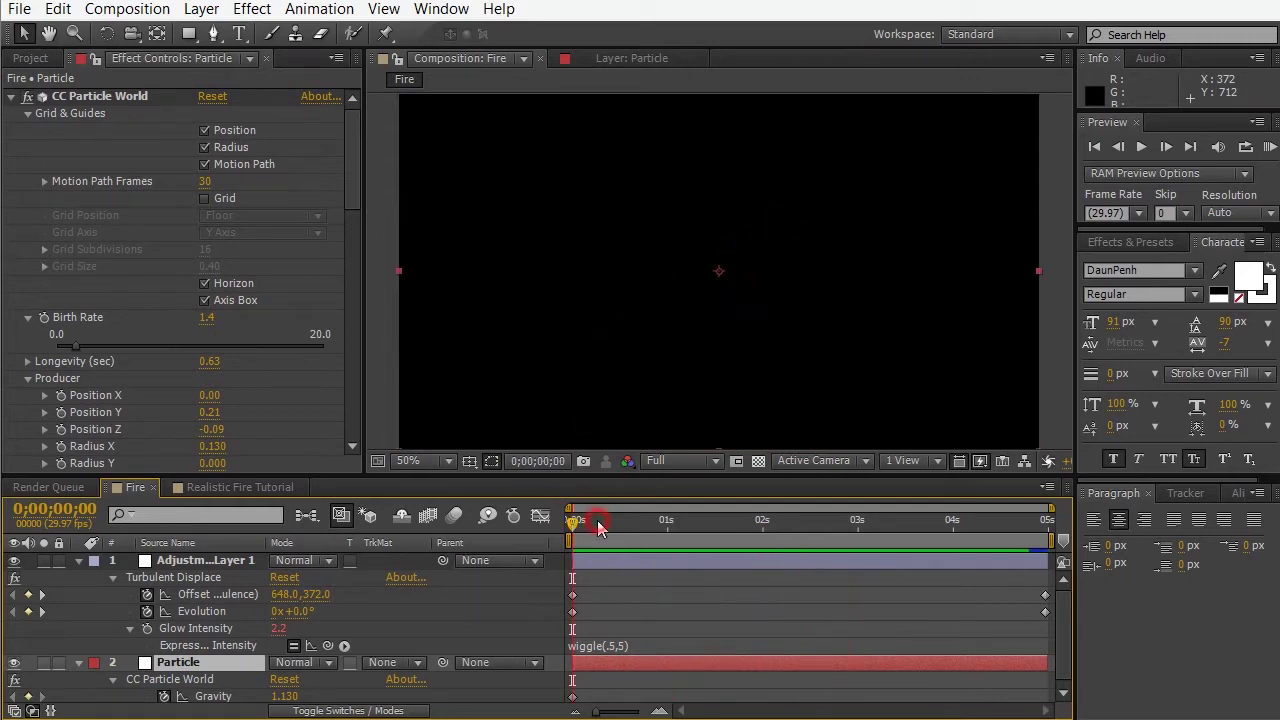
click(243, 486)
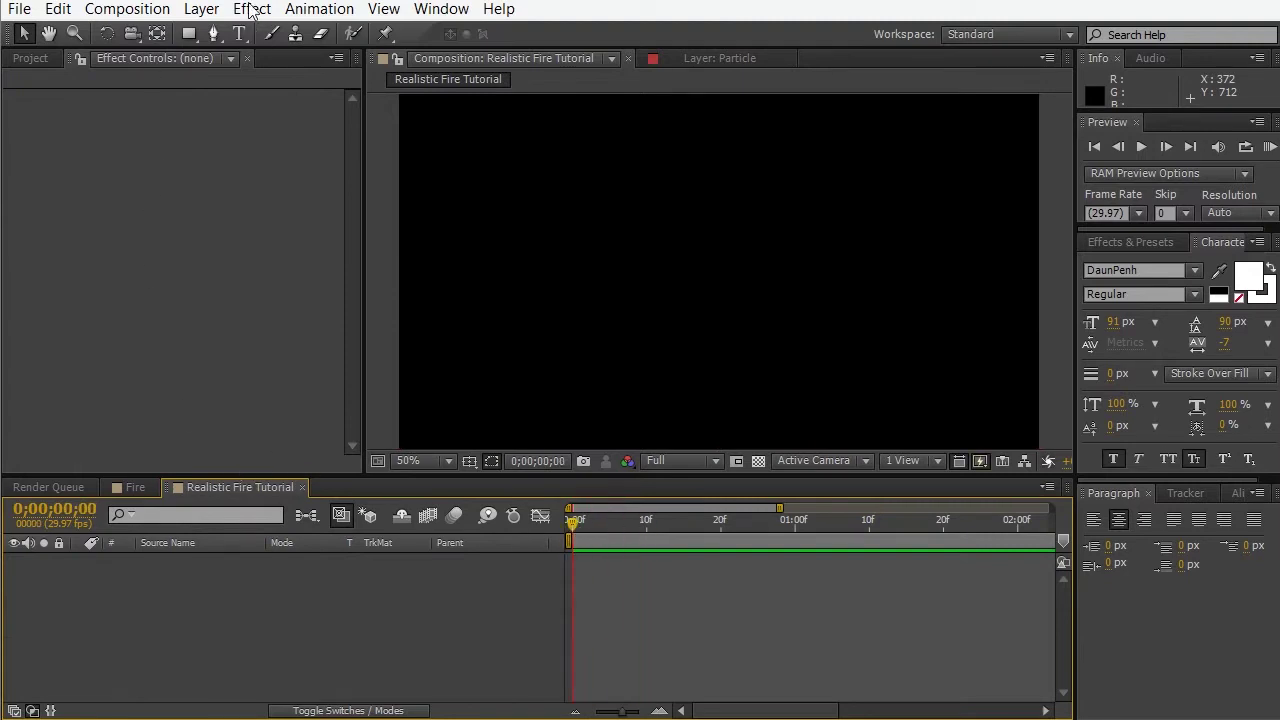
Create a new solid layer named 'Fire' in the Realistic Fire Tutorial timeline.
right_click(237, 591)
mouse_move(322, 616)
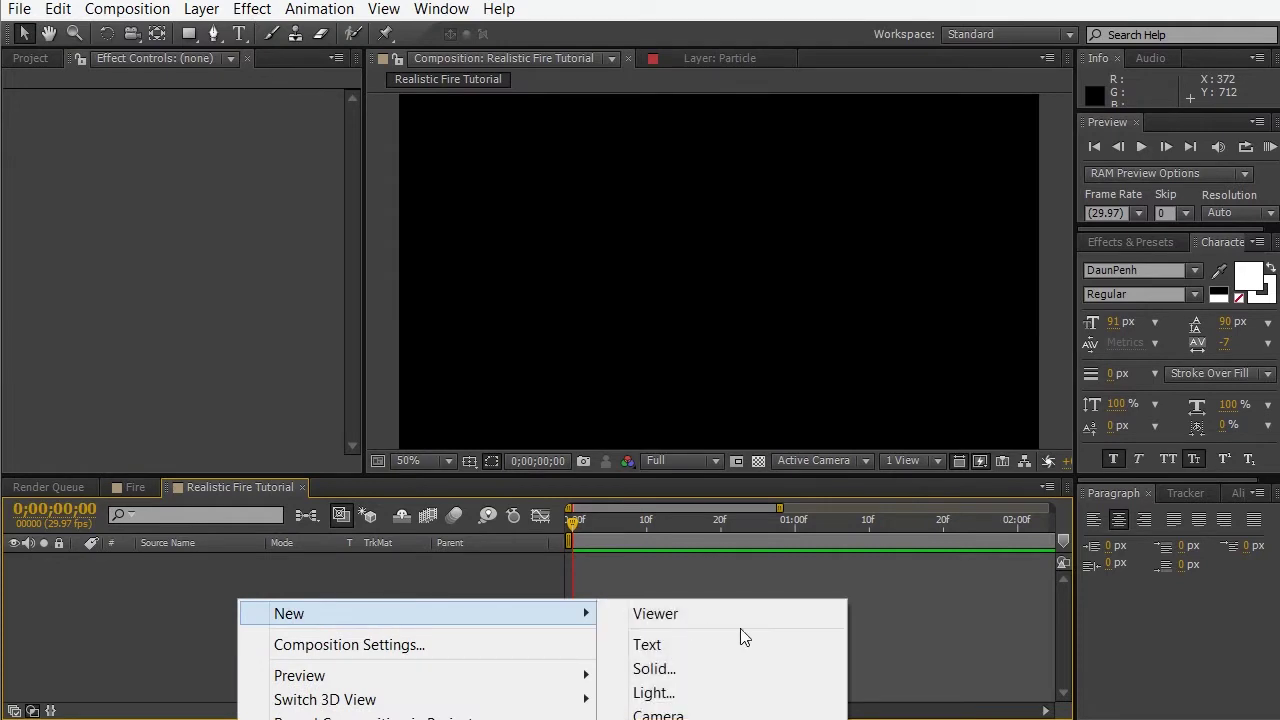
click(737, 668)
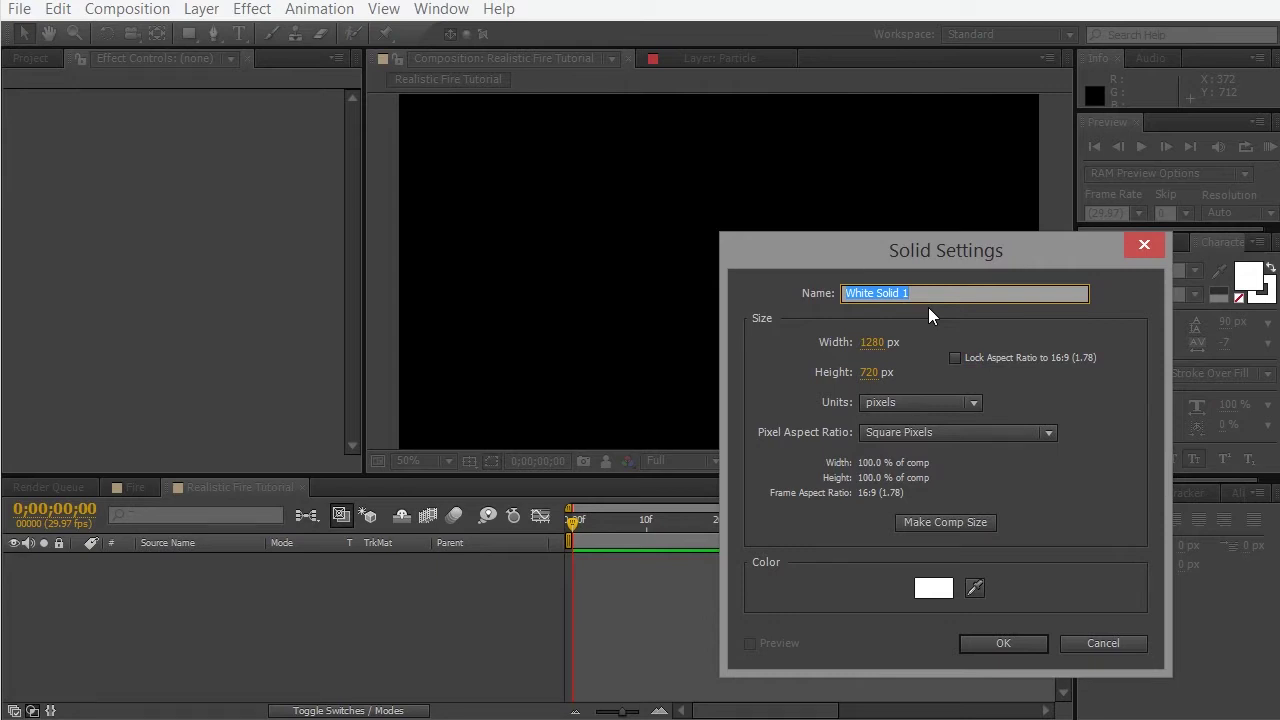
text(Fire)
key(Return)
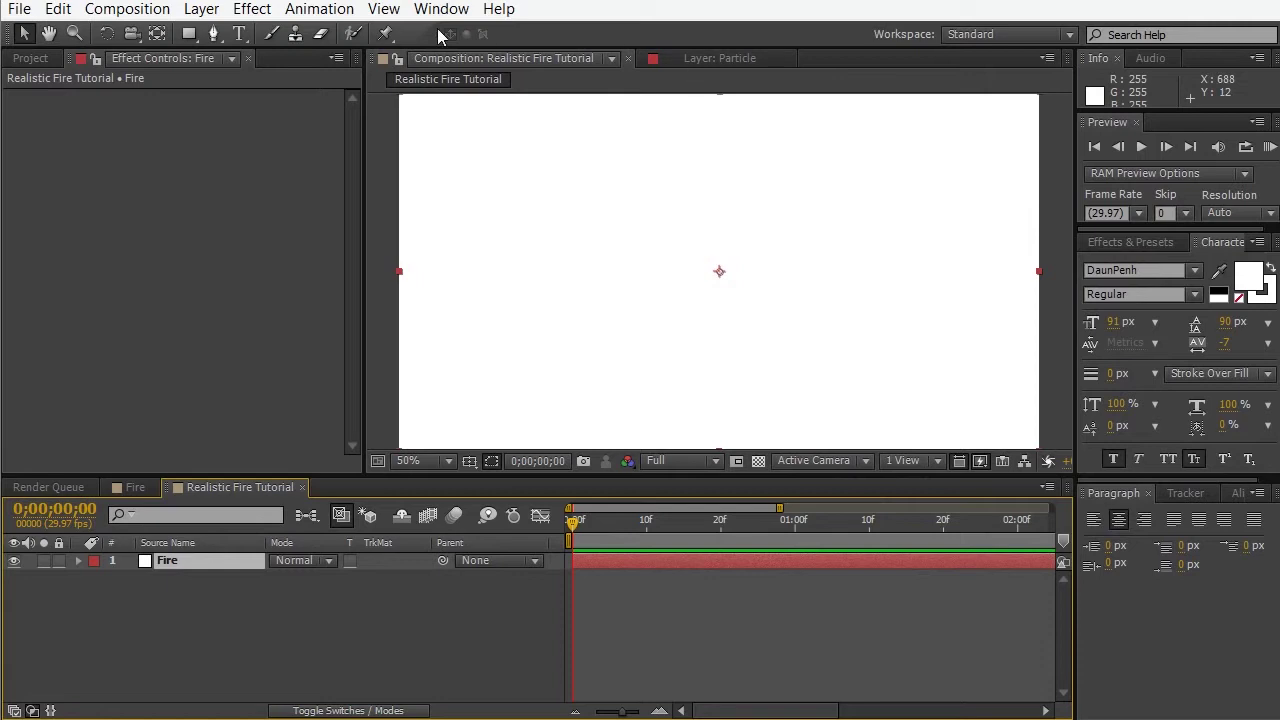
Apply Simulation > CC Particle World to the Fire solid and turn off its floor grid, viewing at 50%.
click(250, 10)
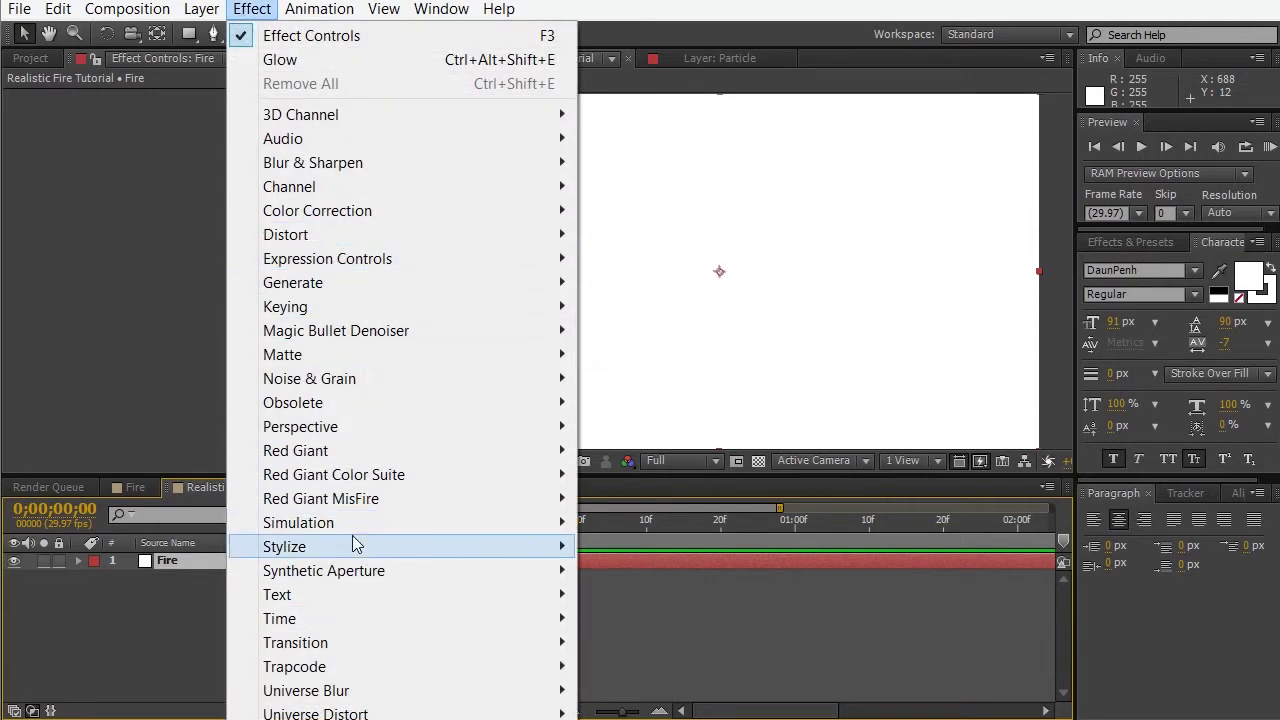
mouse_move(566, 525)
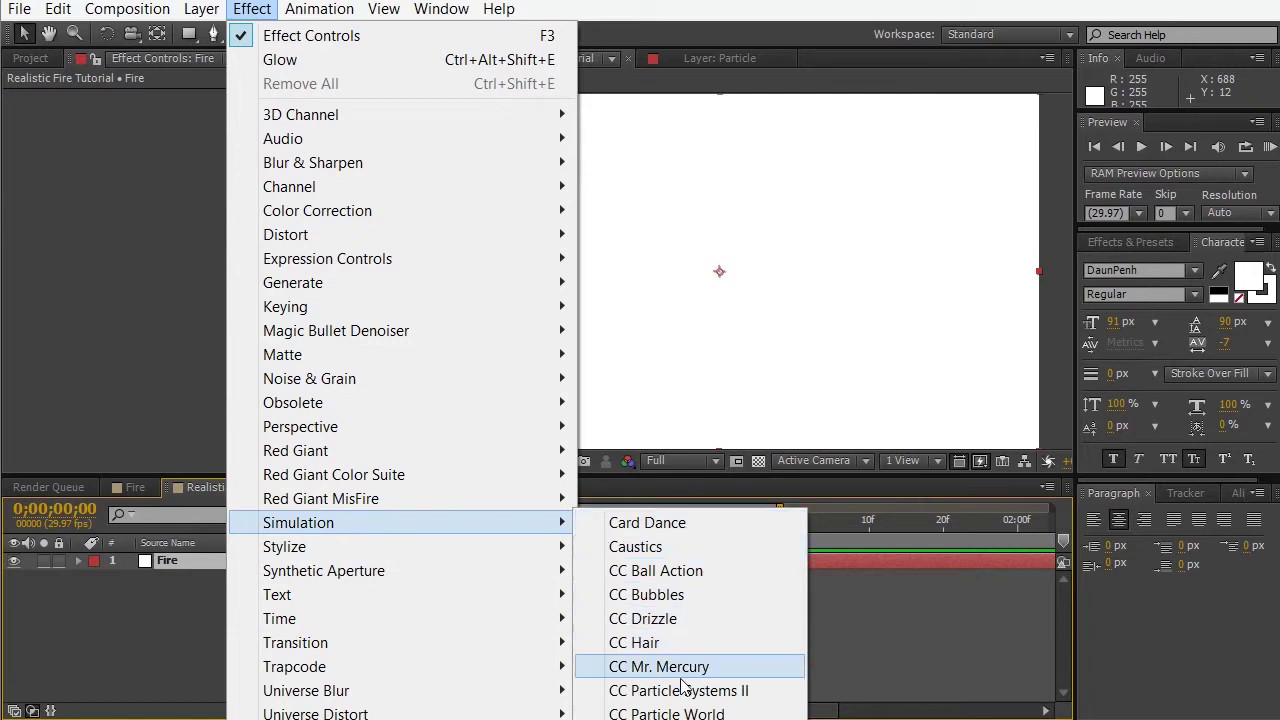
click(690, 713)
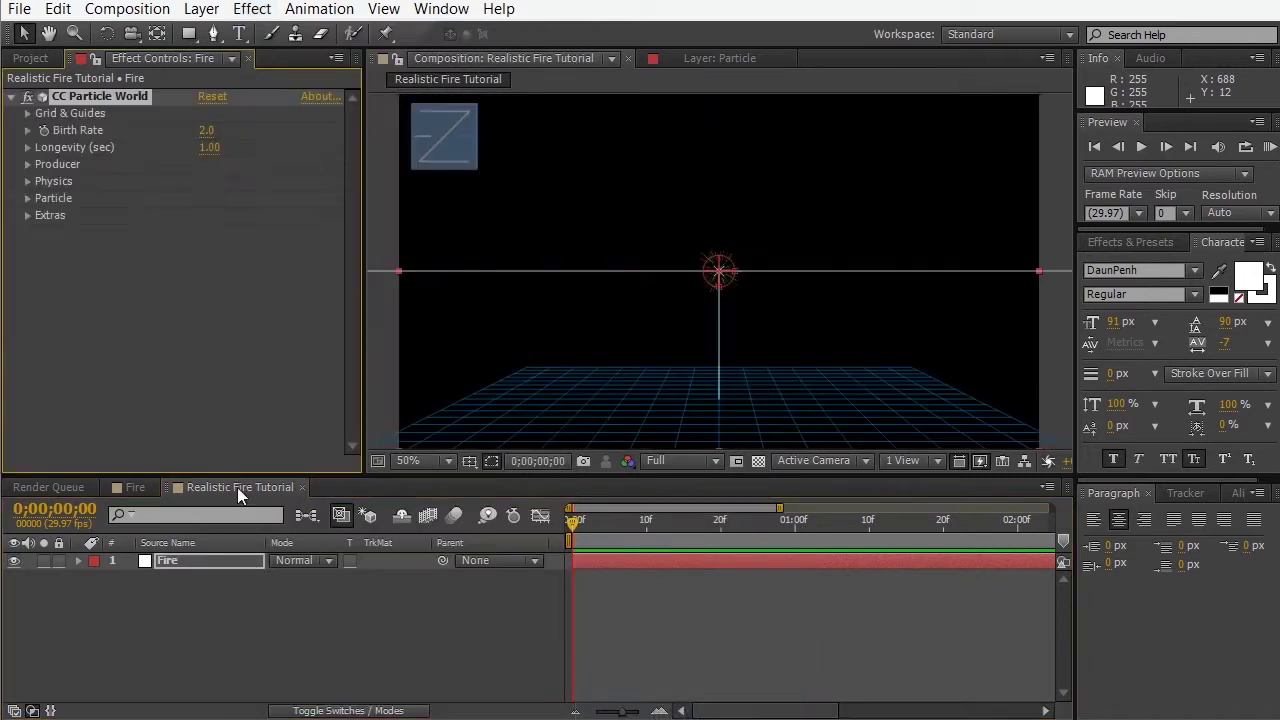
click(27, 113)
drag(596, 521, 844, 547)
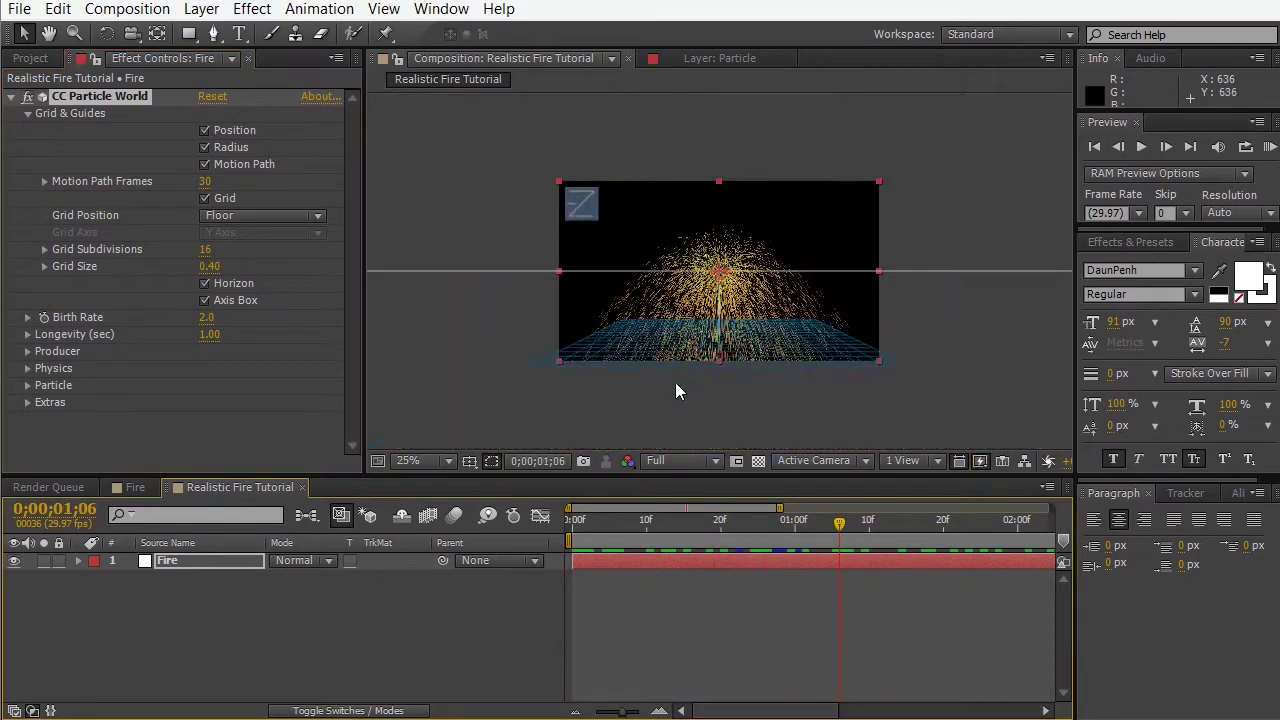
key(.)
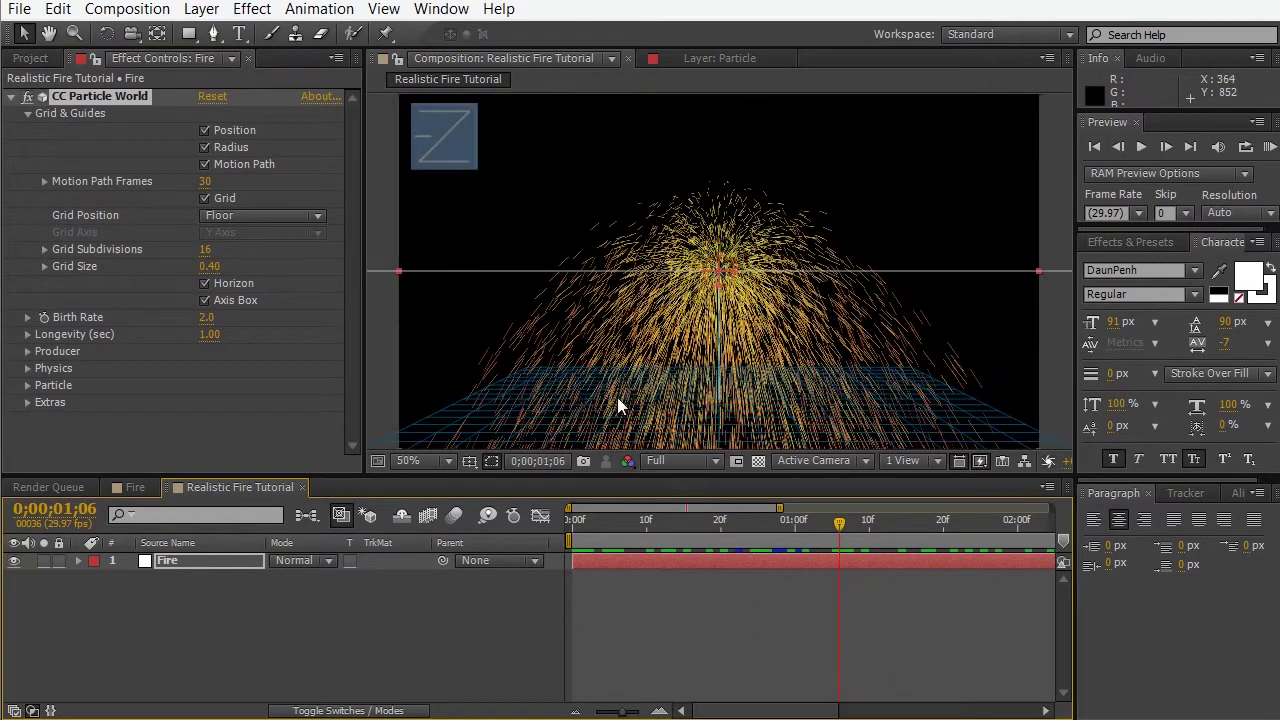
click(205, 199)
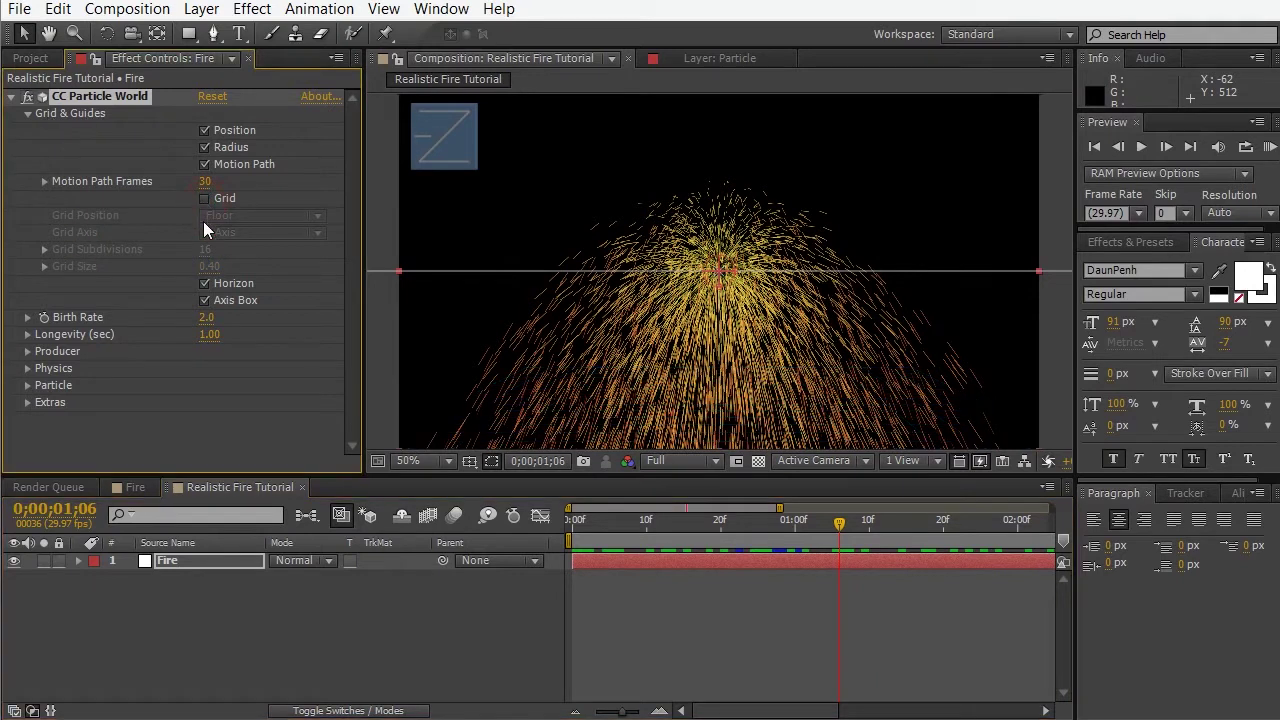
Set Physics Animation to Fire and preview the flame plume with the viewer set to Fit.
click(27, 370)
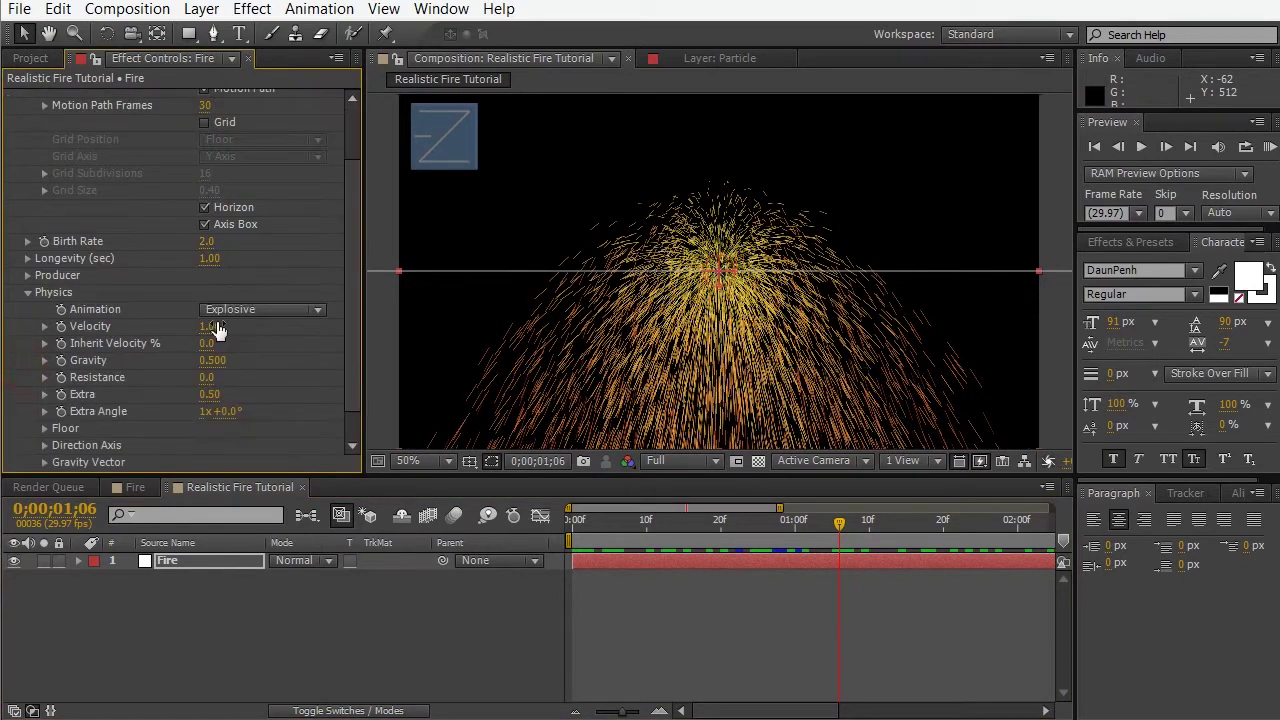
click(262, 308)
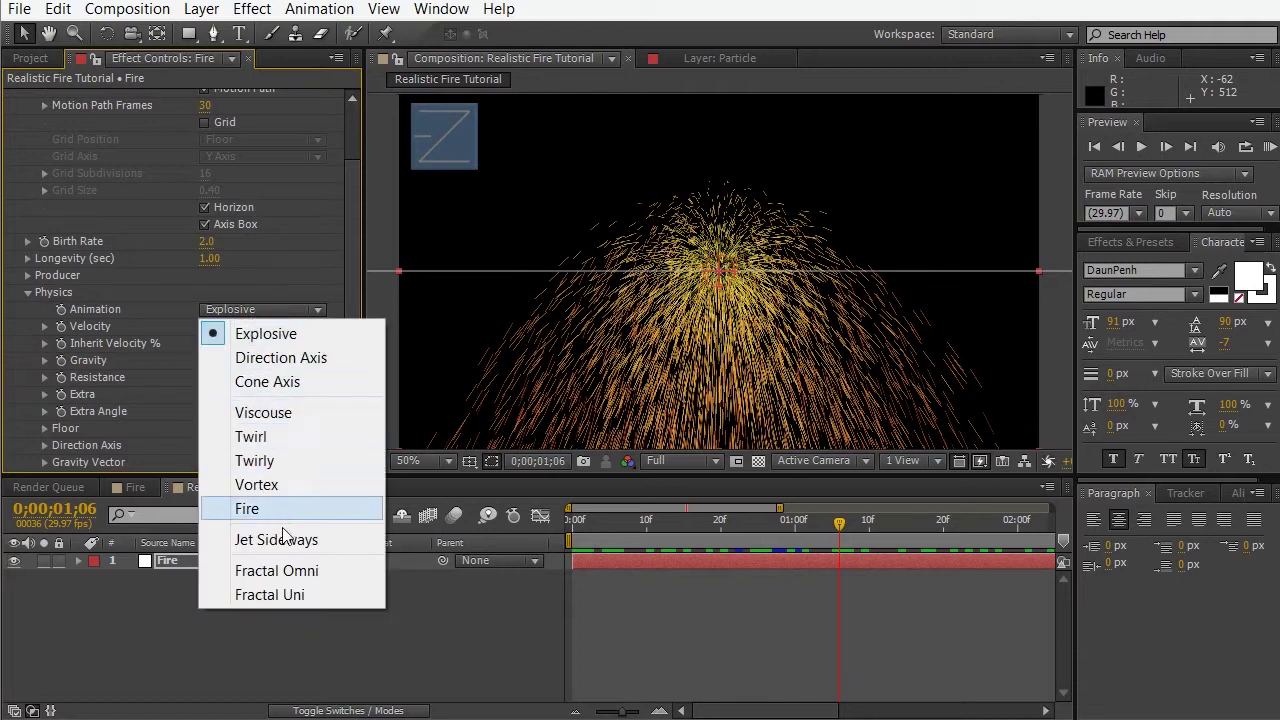
click(276, 509)
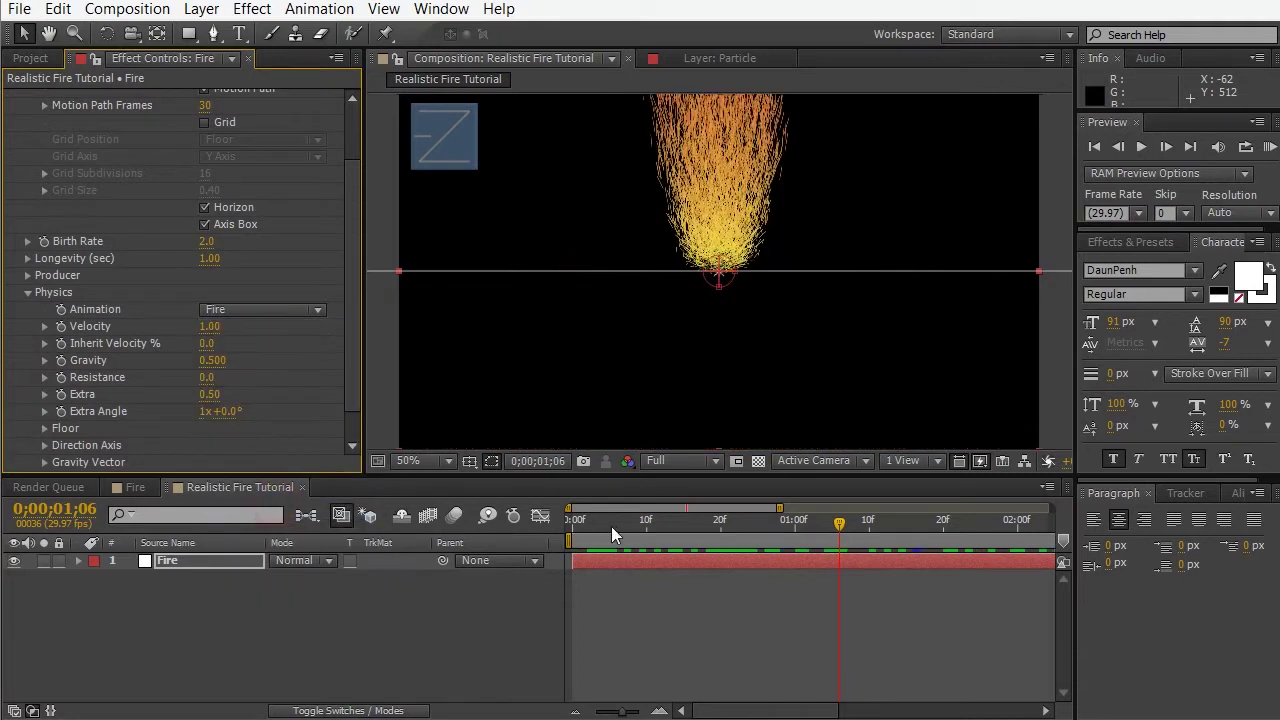
key(space)
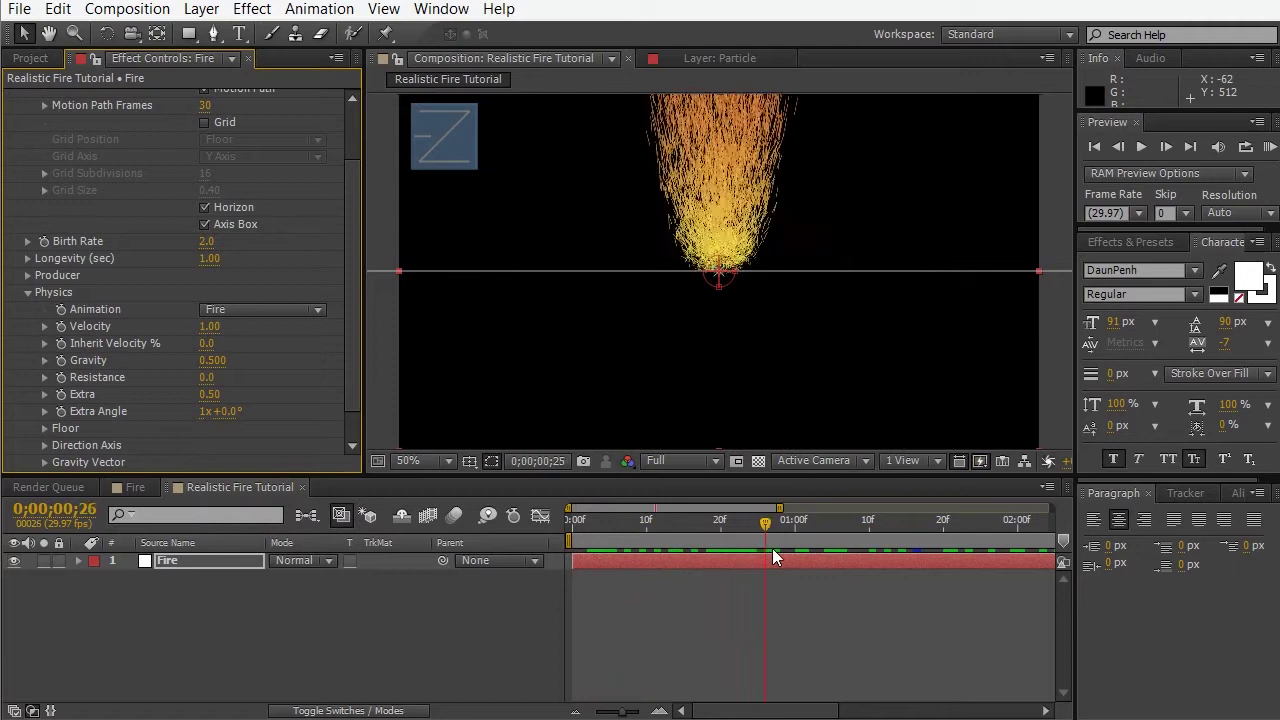
click(776, 519)
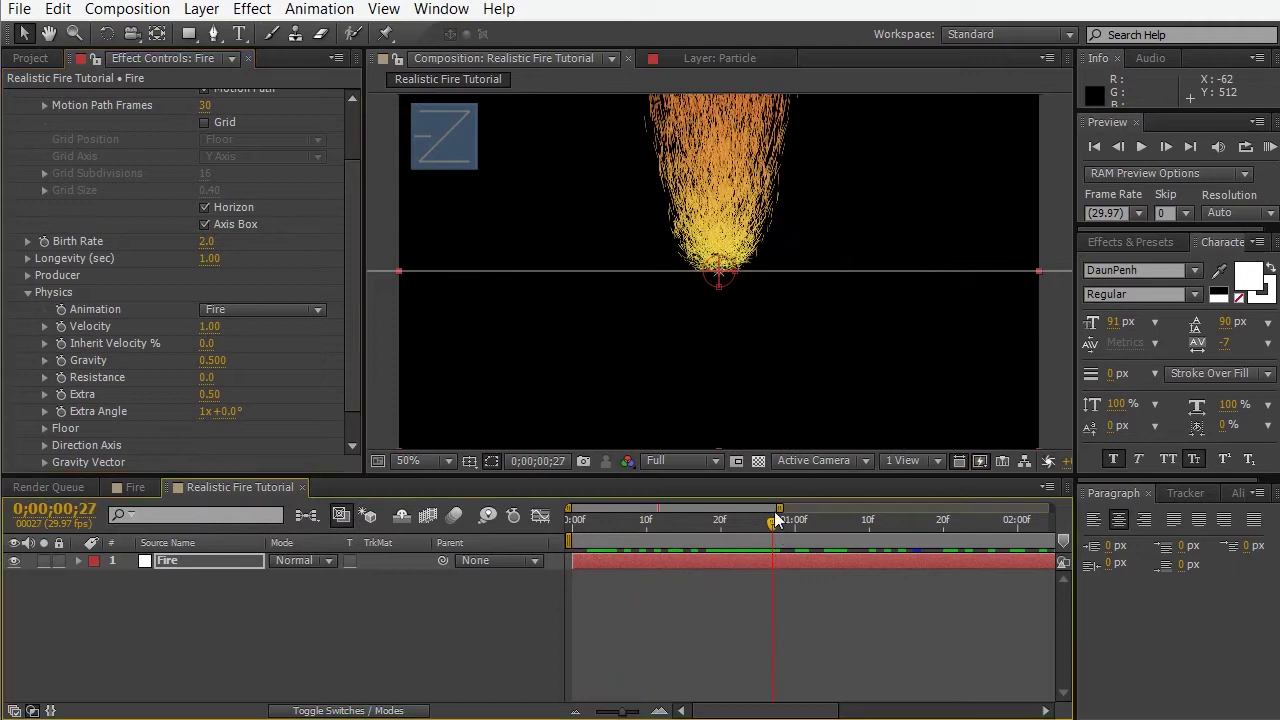
drag(780, 508, 806, 508)
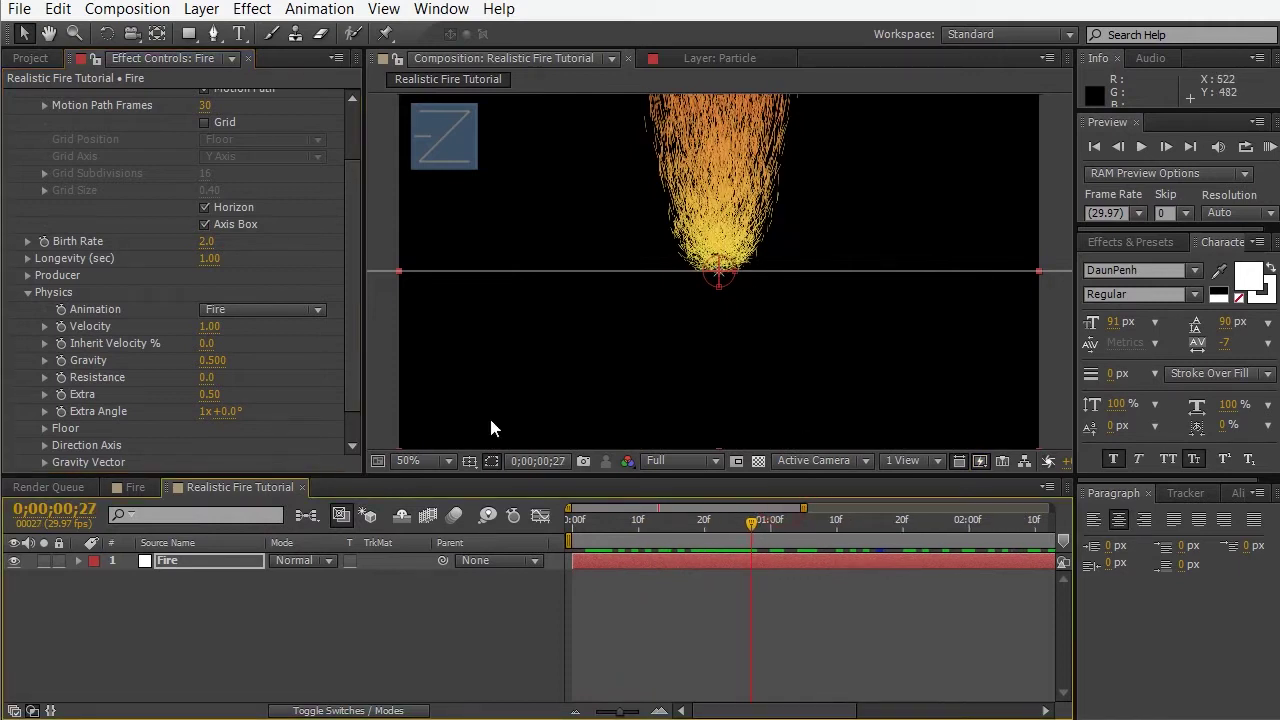
click(443, 461)
click(440, 486)
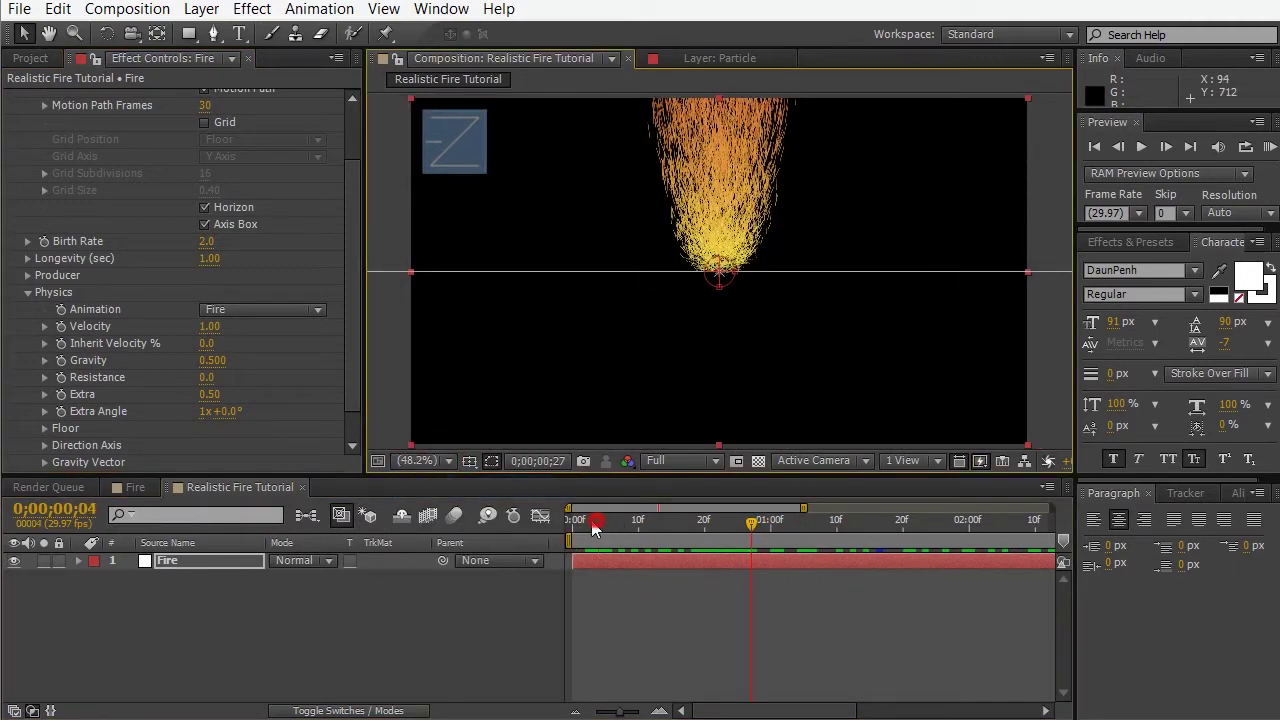
click(665, 520)
drag(700, 538, 843, 538)
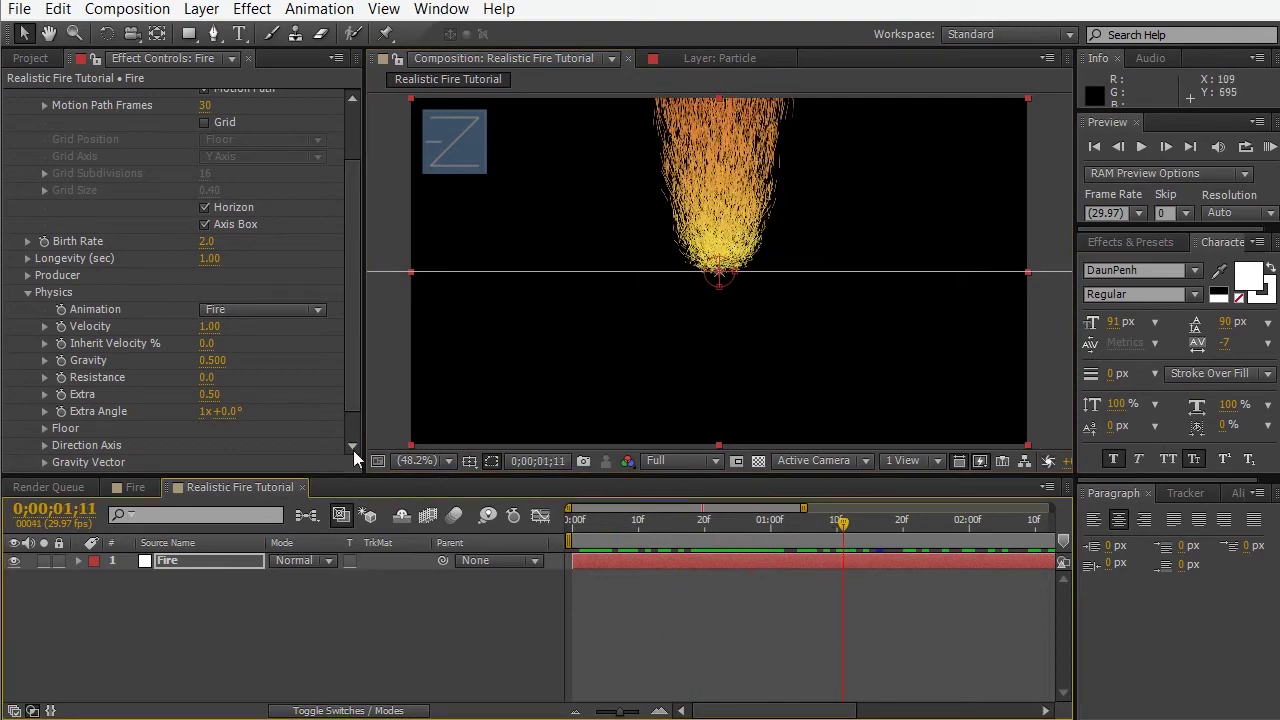
In CC Particle World's Particle settings, set the Birth Color to a dark red.
scroll(85, 330, down, 2)
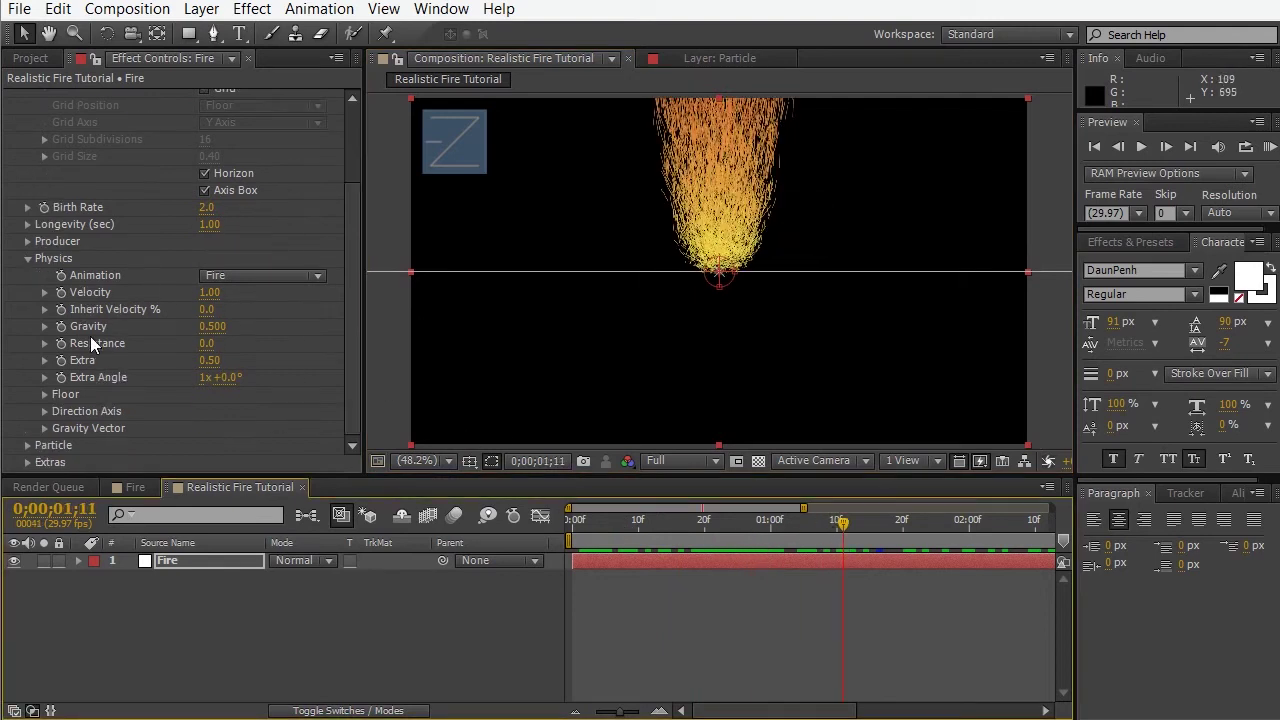
click(29, 449)
click(28, 446)
scroll(34, 363, down, 15)
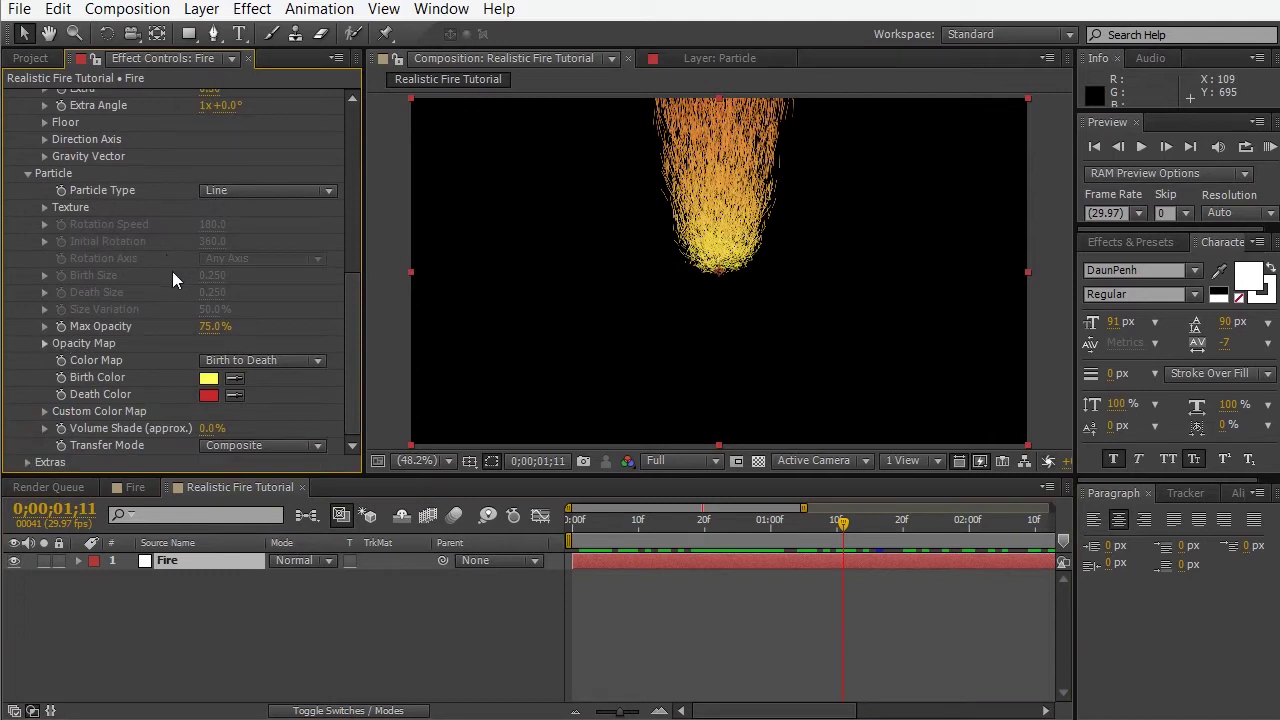
click(209, 379)
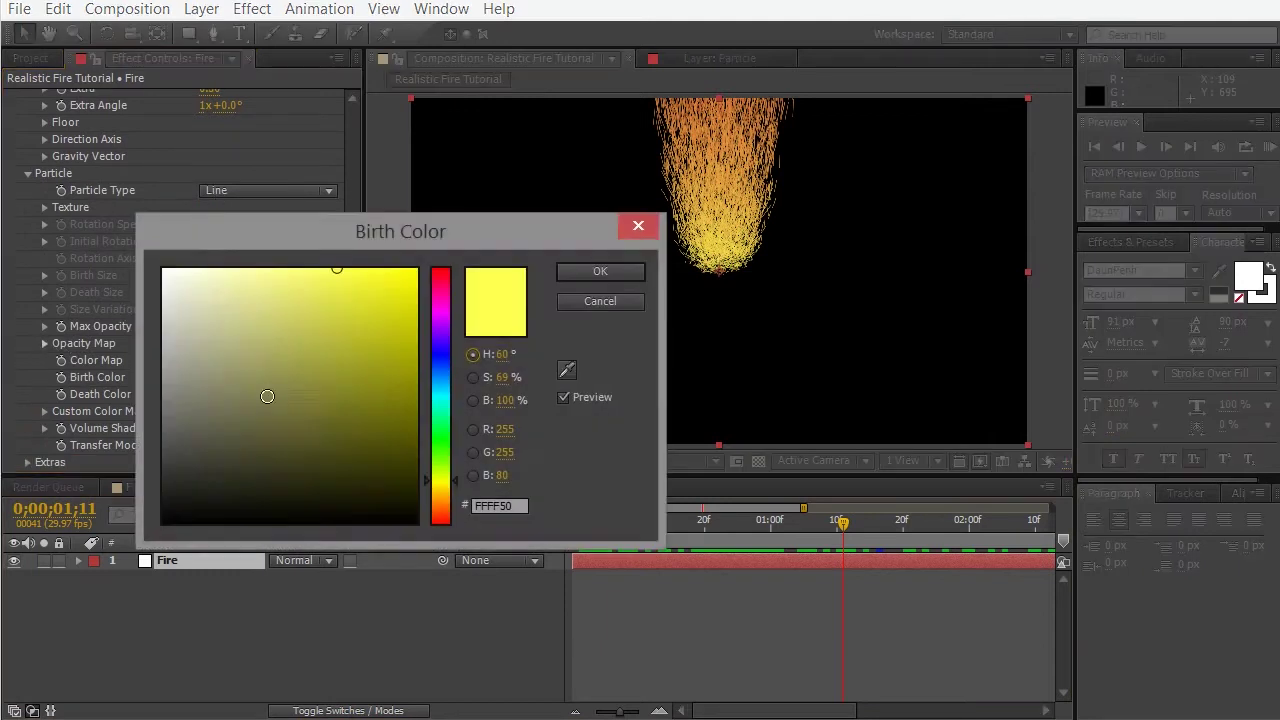
drag(446, 483, 449, 519)
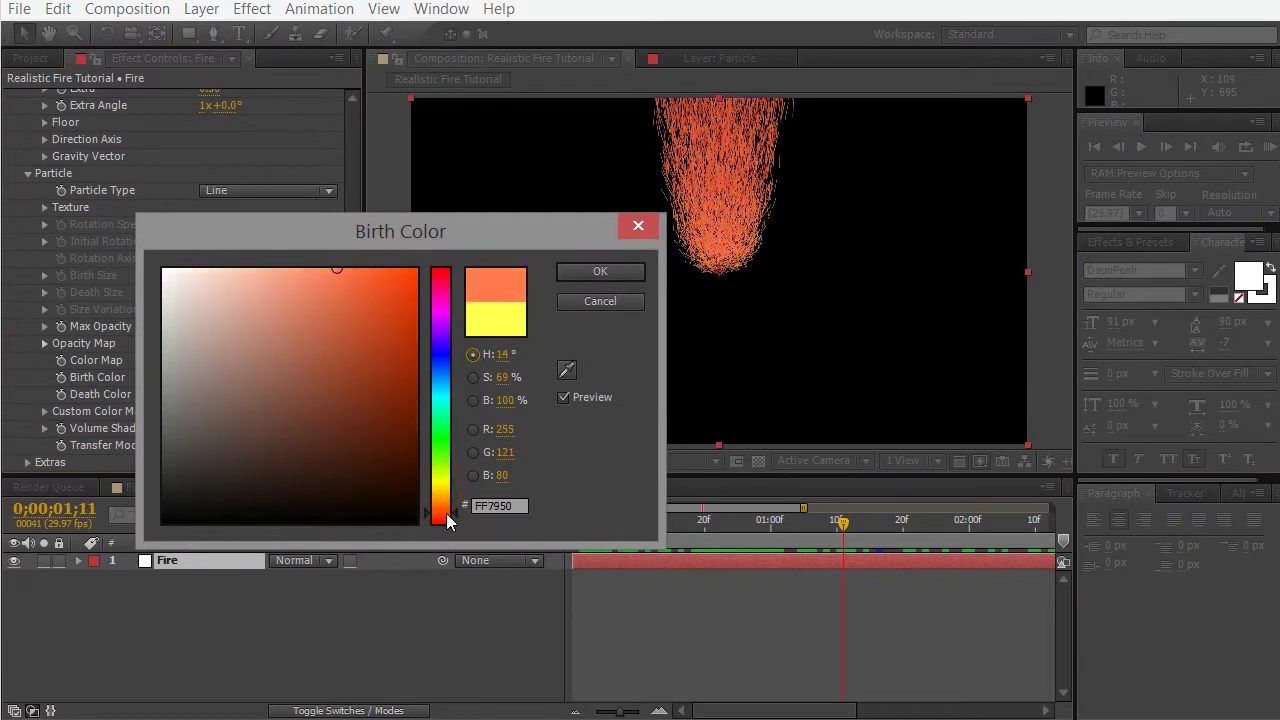
click(376, 316)
click(406, 297)
mouse_move(406, 297)
mouse_down()
mouse_move(414, 371)
mouse_move(415, 353)
mouse_up()
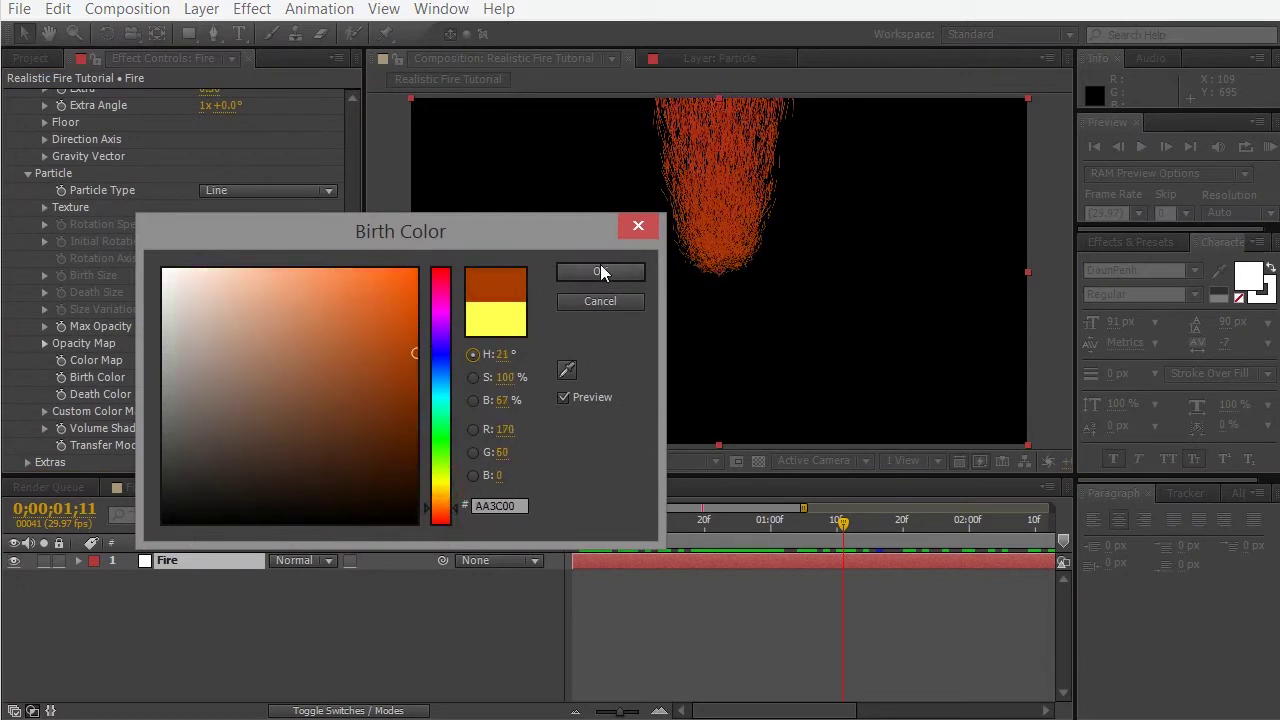
drag(450, 515, 446, 519)
click(446, 503)
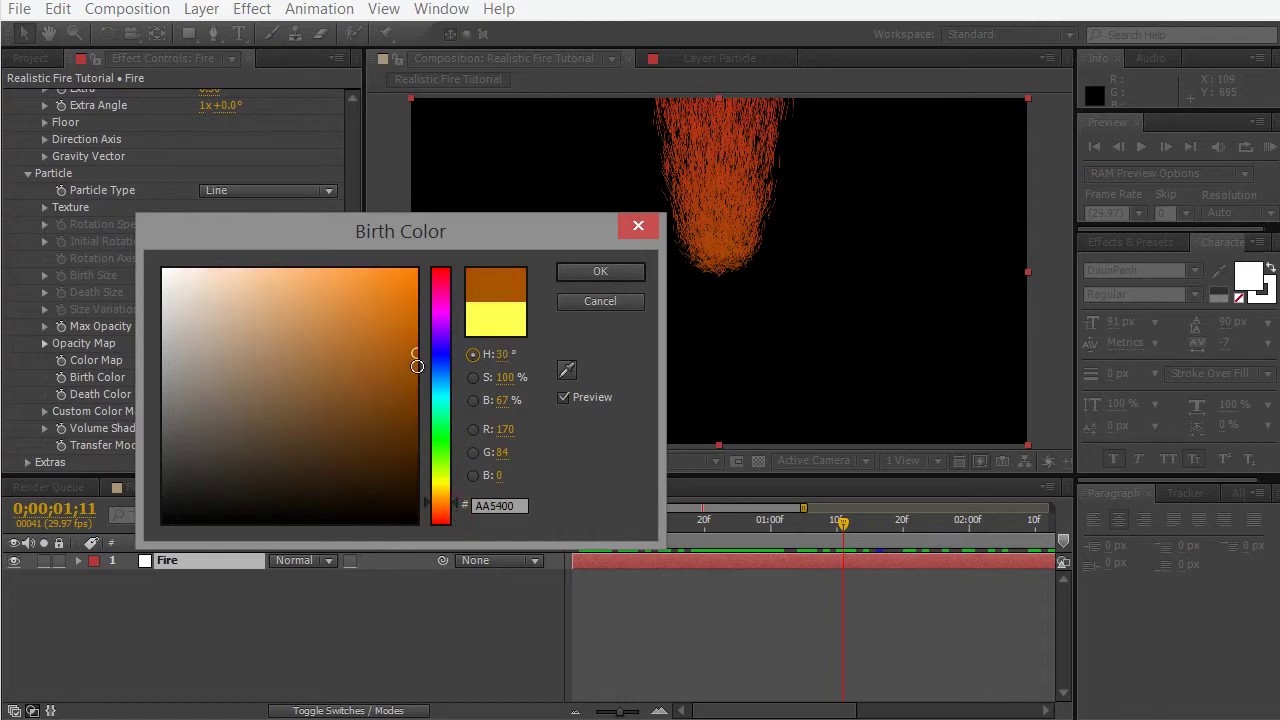
click(440, 511)
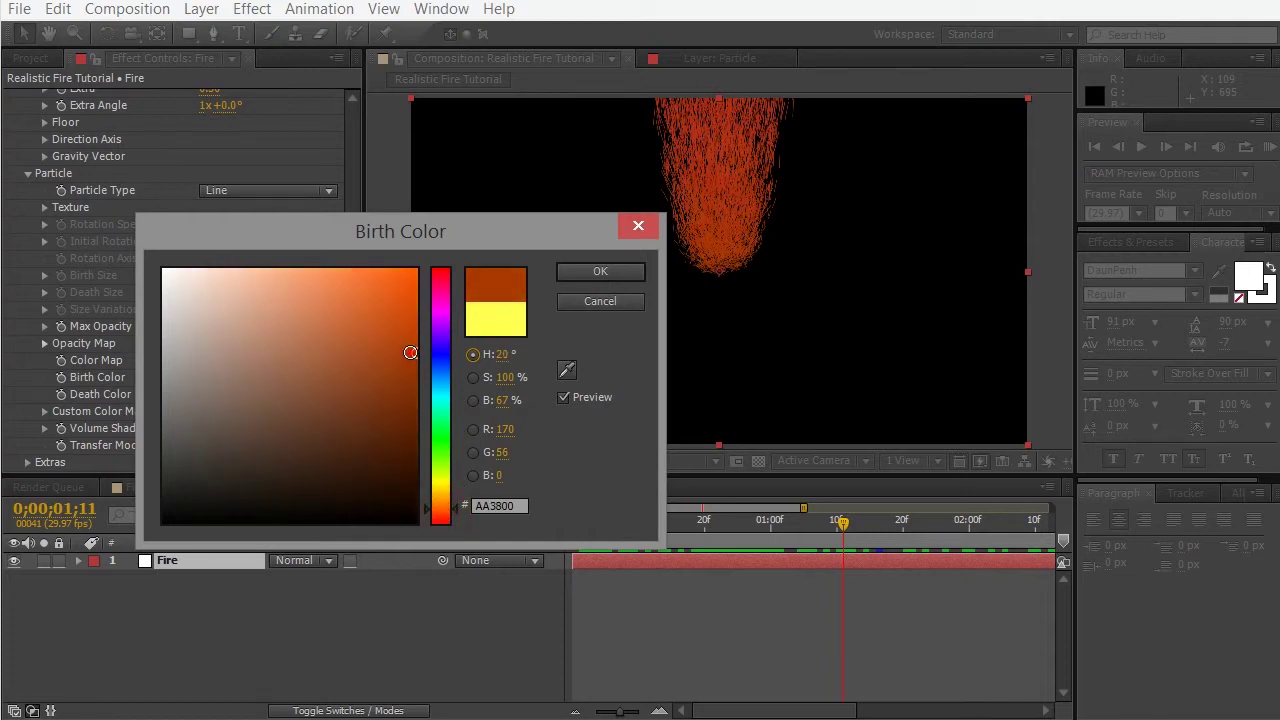
drag(410, 354, 412, 467)
mouse_move(443, 516)
mouse_down()
mouse_move(396, 353)
mouse_move(415, 393)
mouse_up()
click(443, 513)
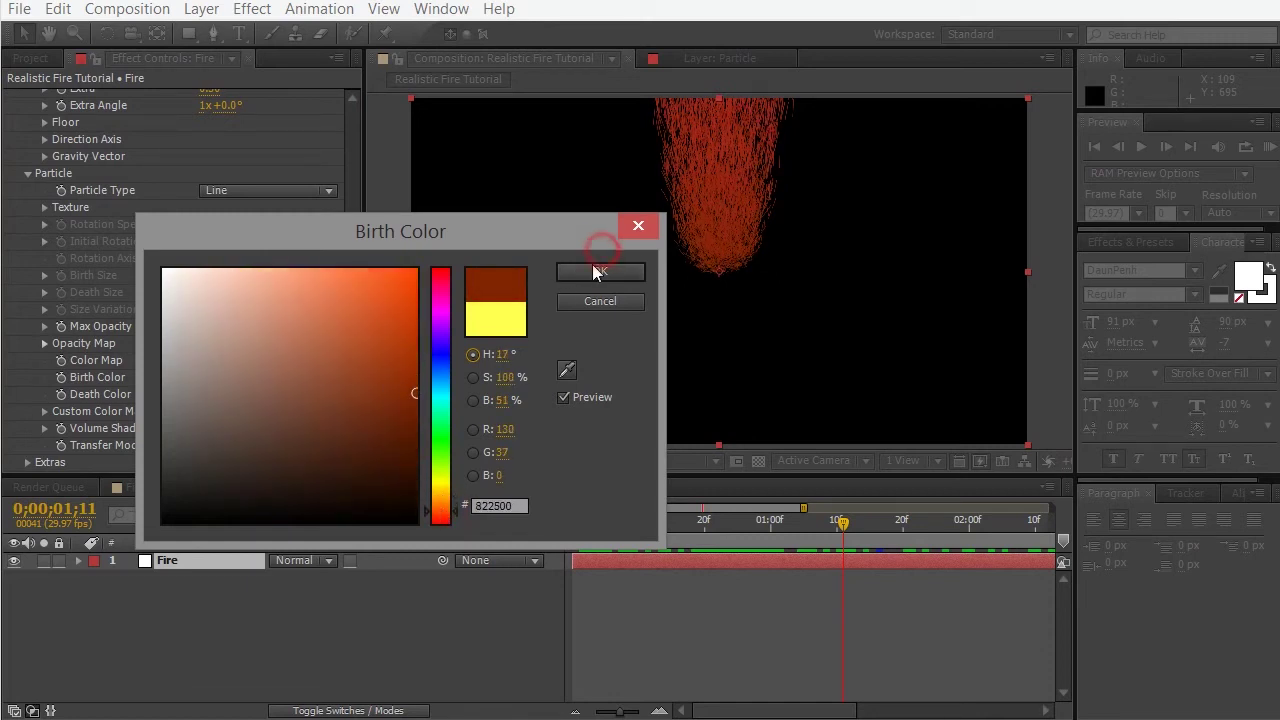
click(598, 272)
Set the Death Color to vivid orange and deepen the Birth Color to red 821800.
click(209, 395)
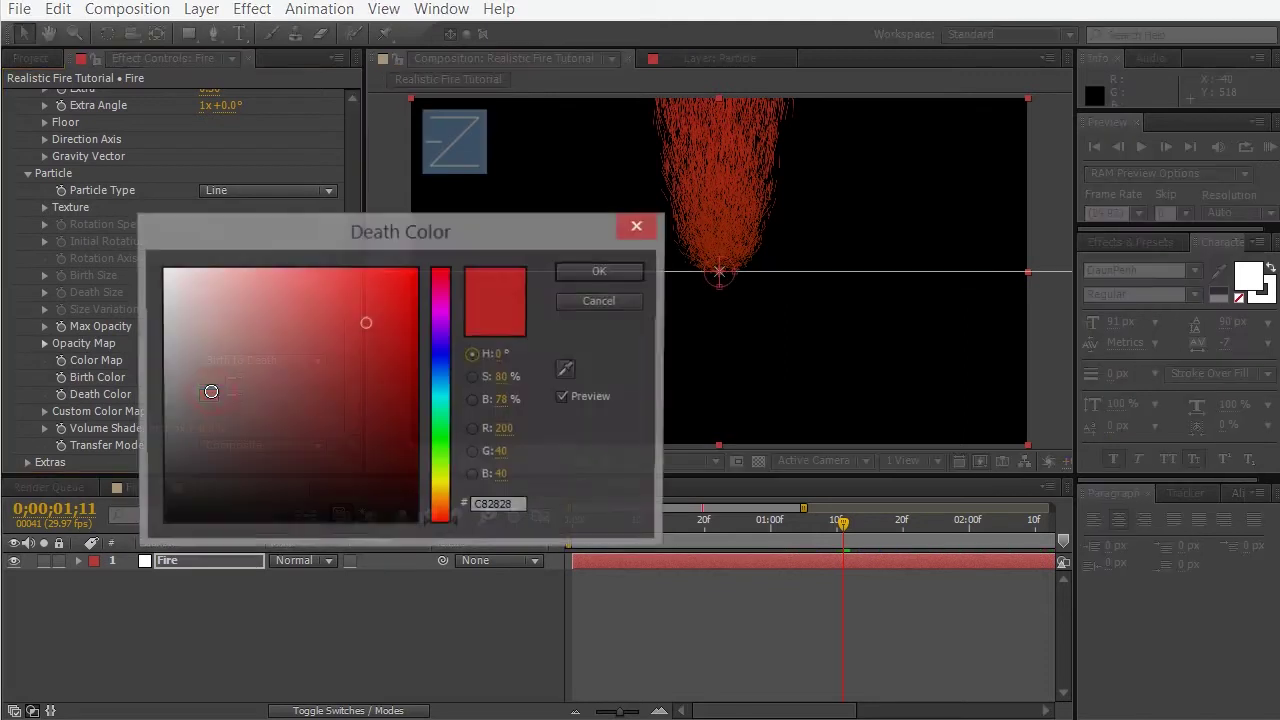
click(437, 503)
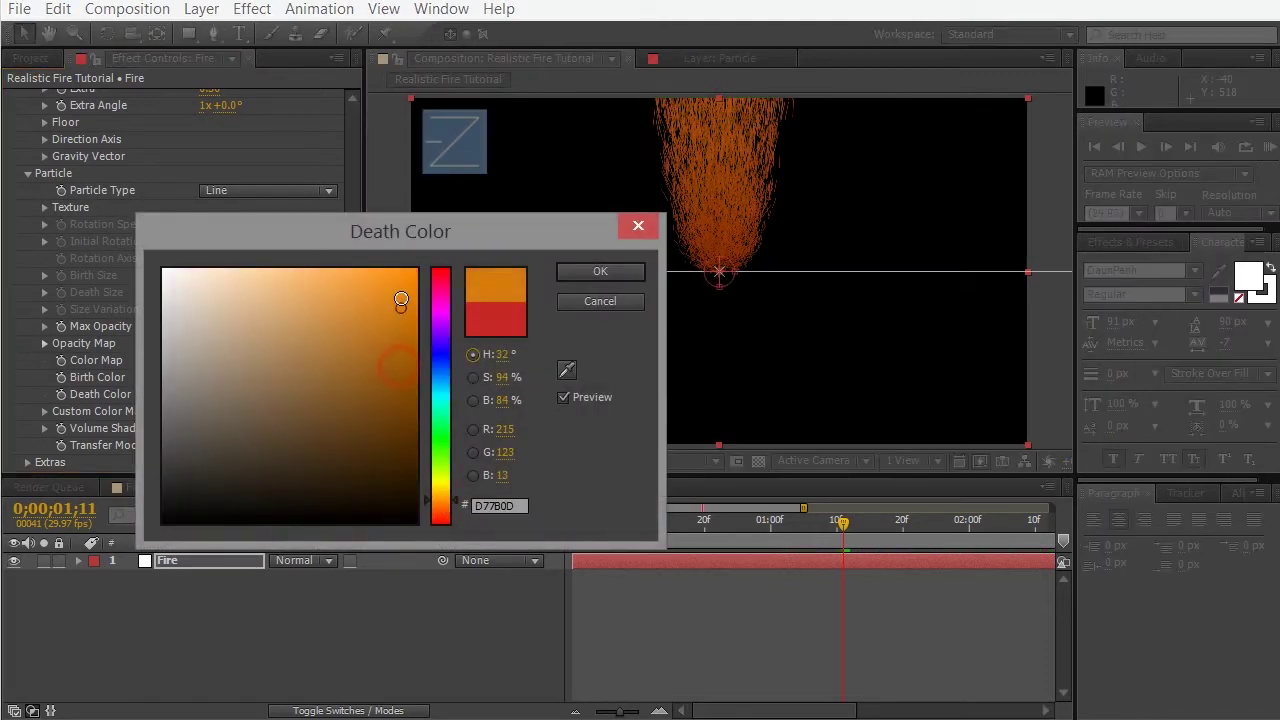
drag(403, 297, 381, 269)
click(559, 273)
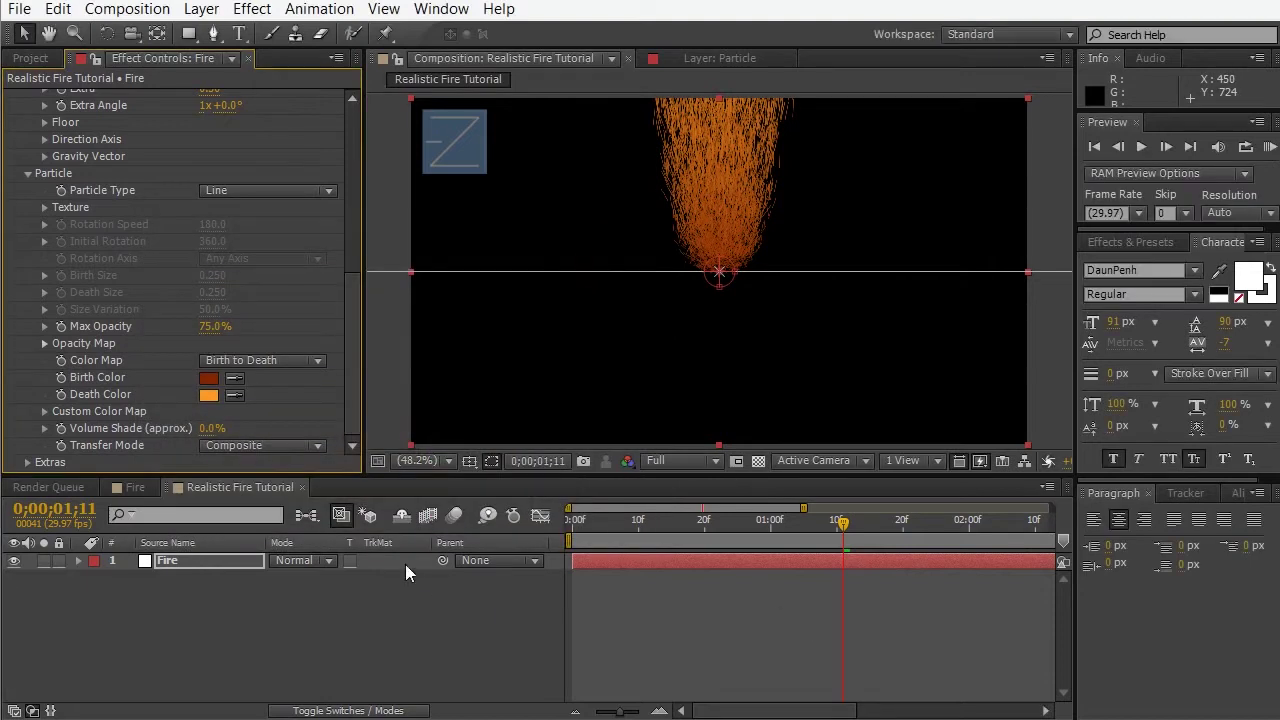
click(209, 381)
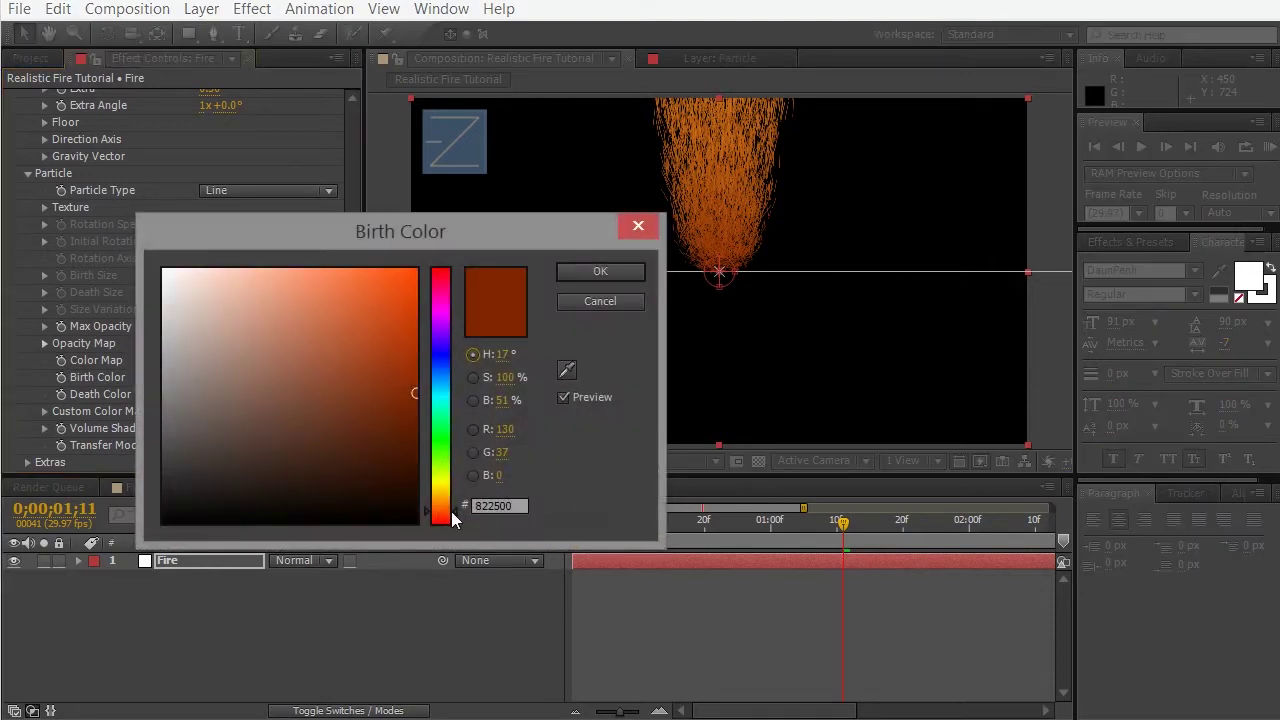
drag(453, 521, 446, 524)
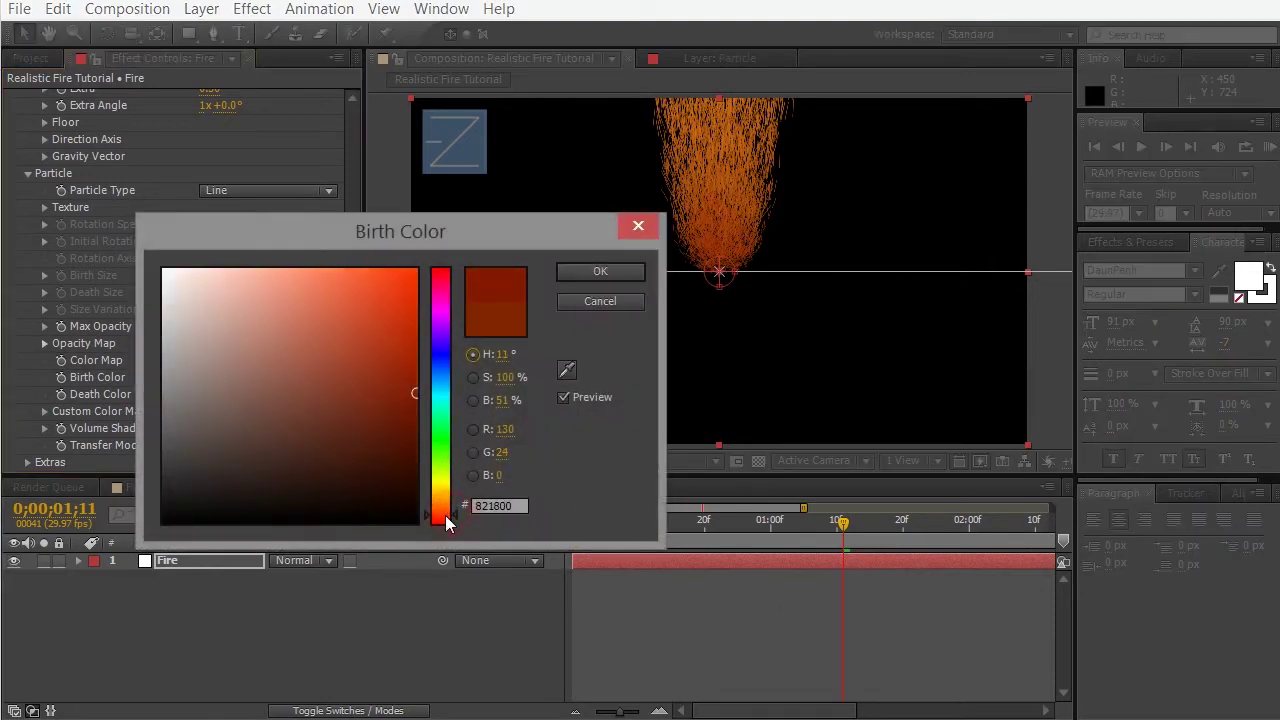
click(582, 274)
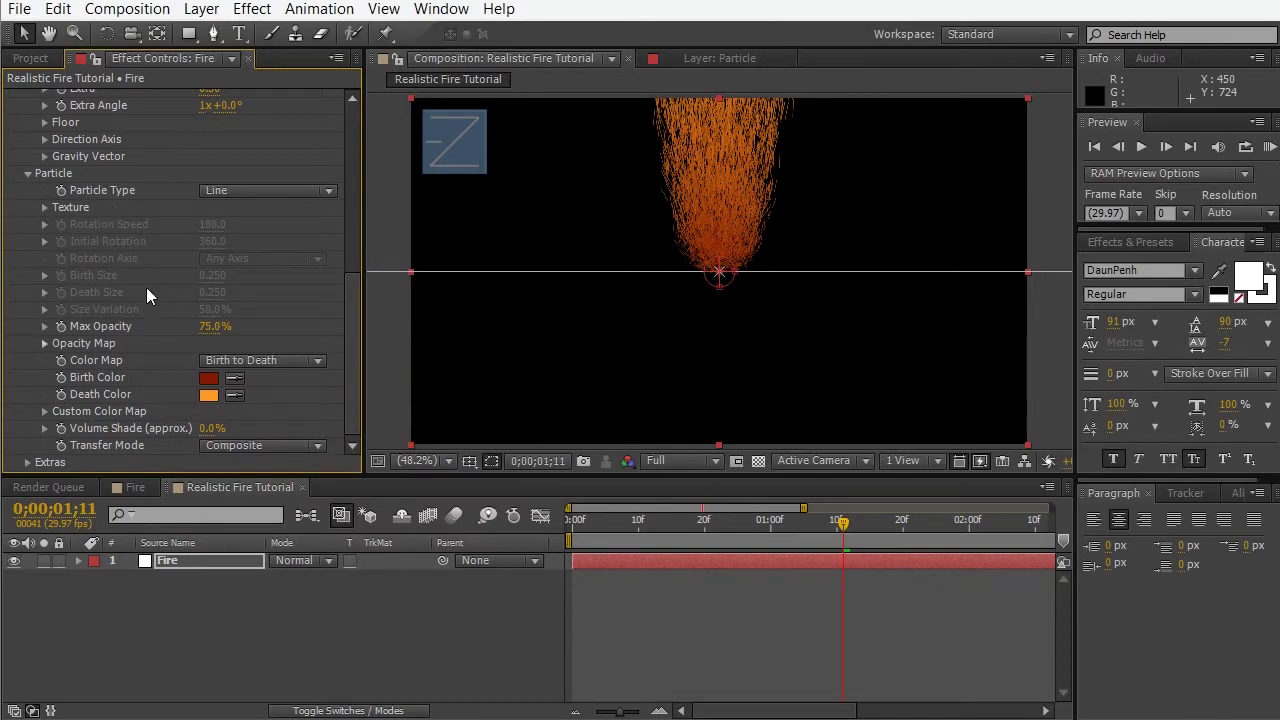
Set particle Velocity to 0.08 and Gravity Vector X to -0.4 so the fire leans right.
scroll(133, 311, up, 5)
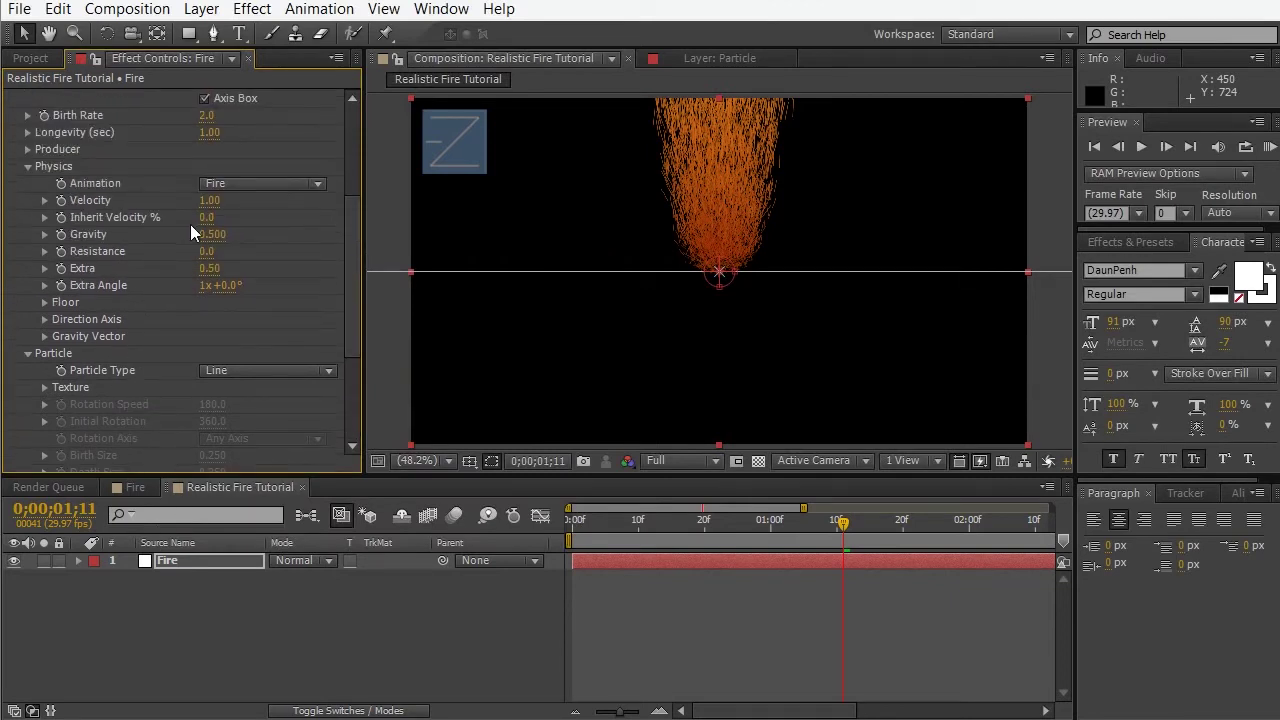
click(209, 201)
text(0.08)
key(Return)
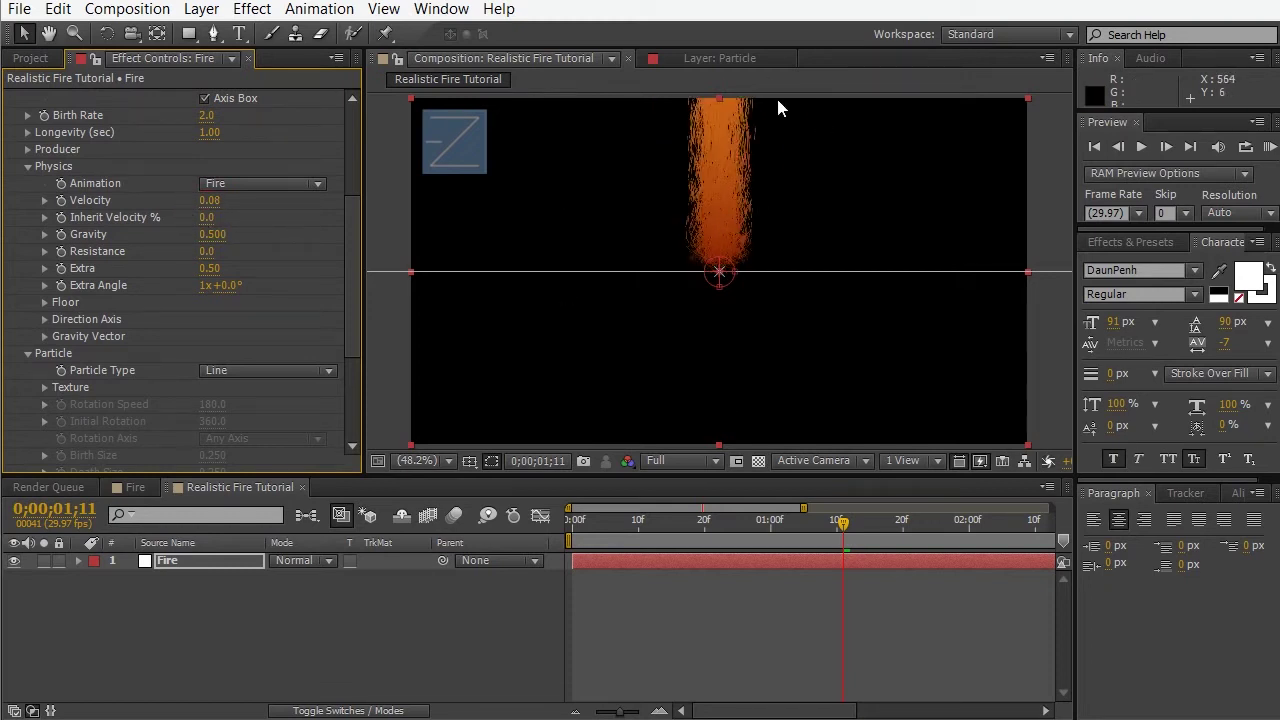
click(43, 337)
click(210, 355)
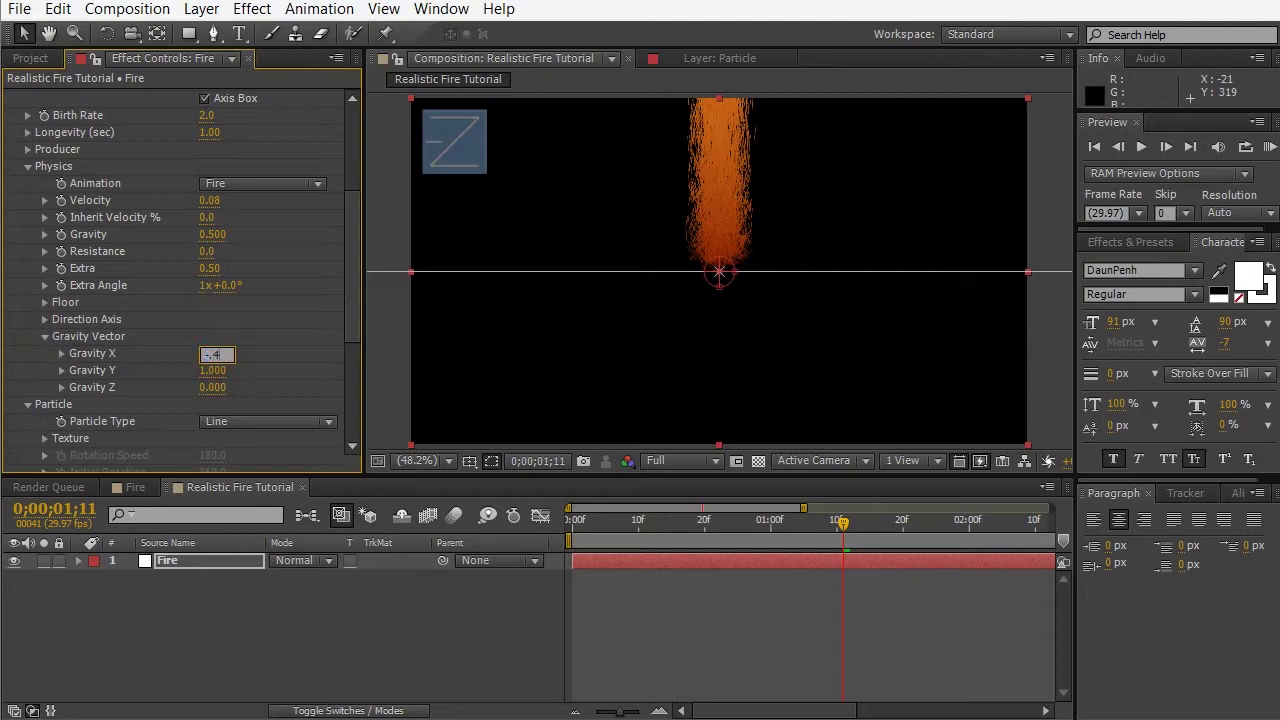
key(Return)
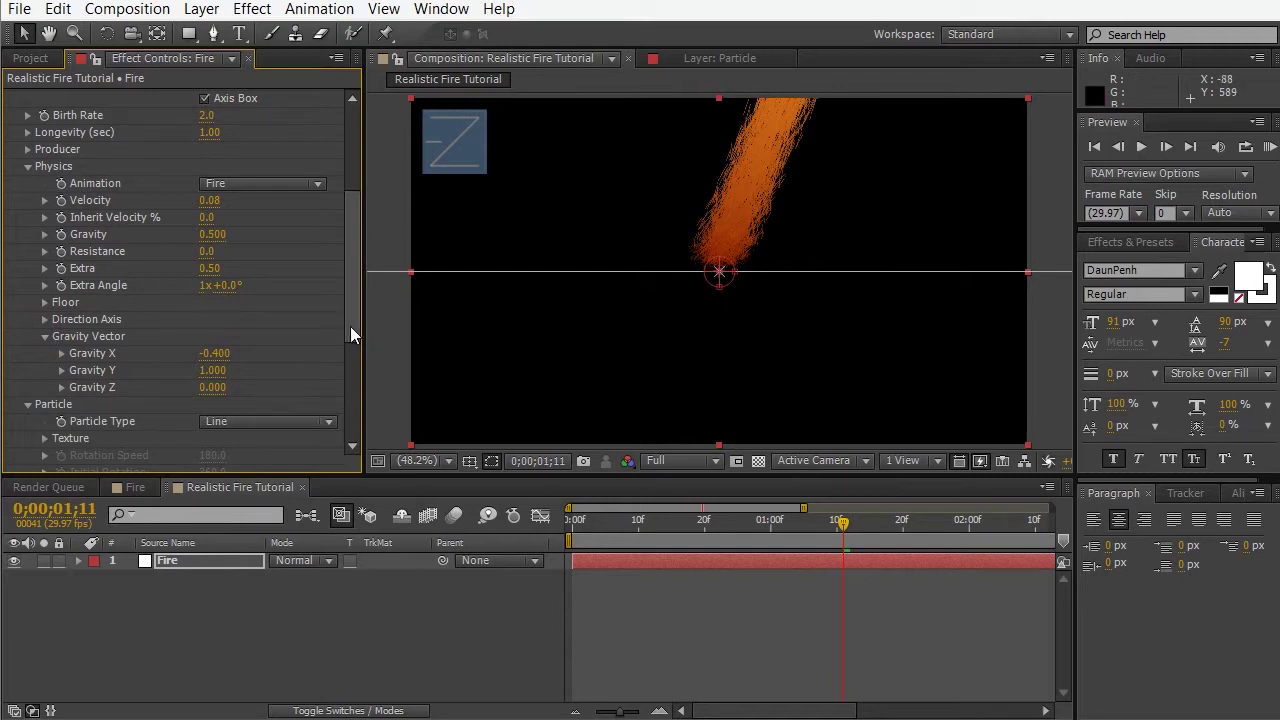
drag(350, 326, 353, 226)
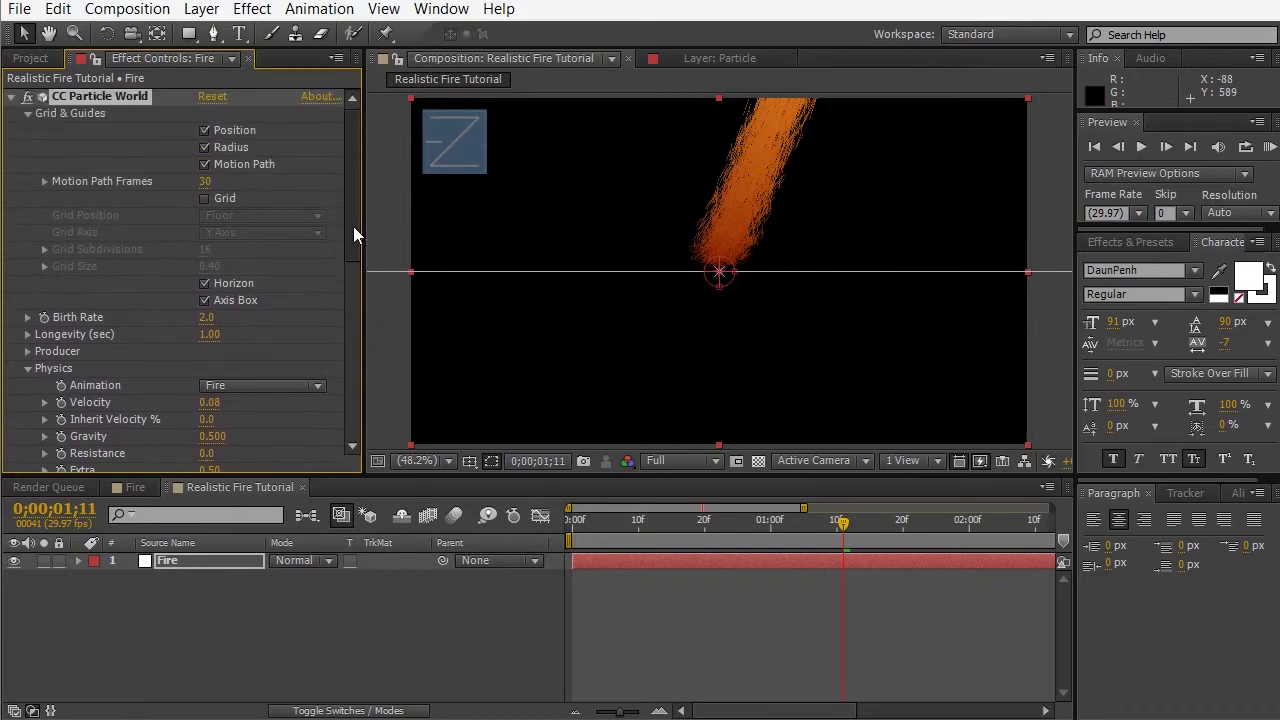
Set particle Birth Rate to 1.5 and Longevity to 0.5 seconds.
click(210, 318)
text(1.5)
key(Return)
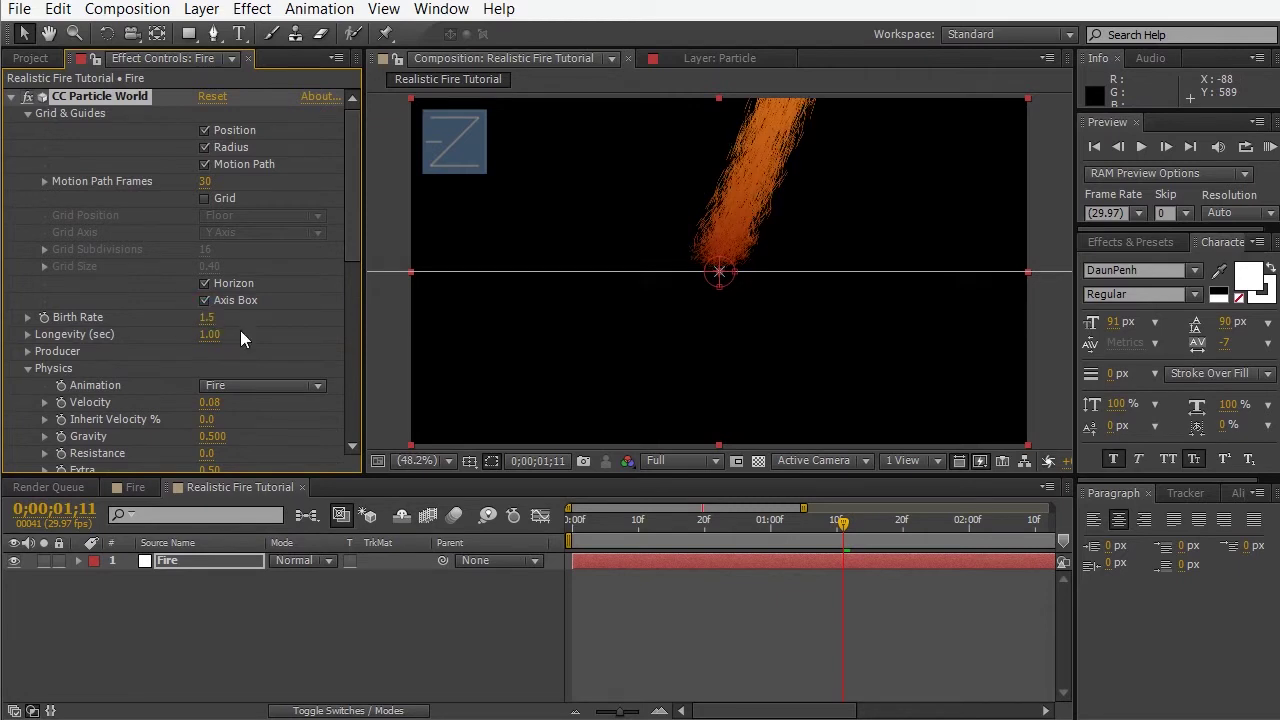
click(207, 335)
key(Return)
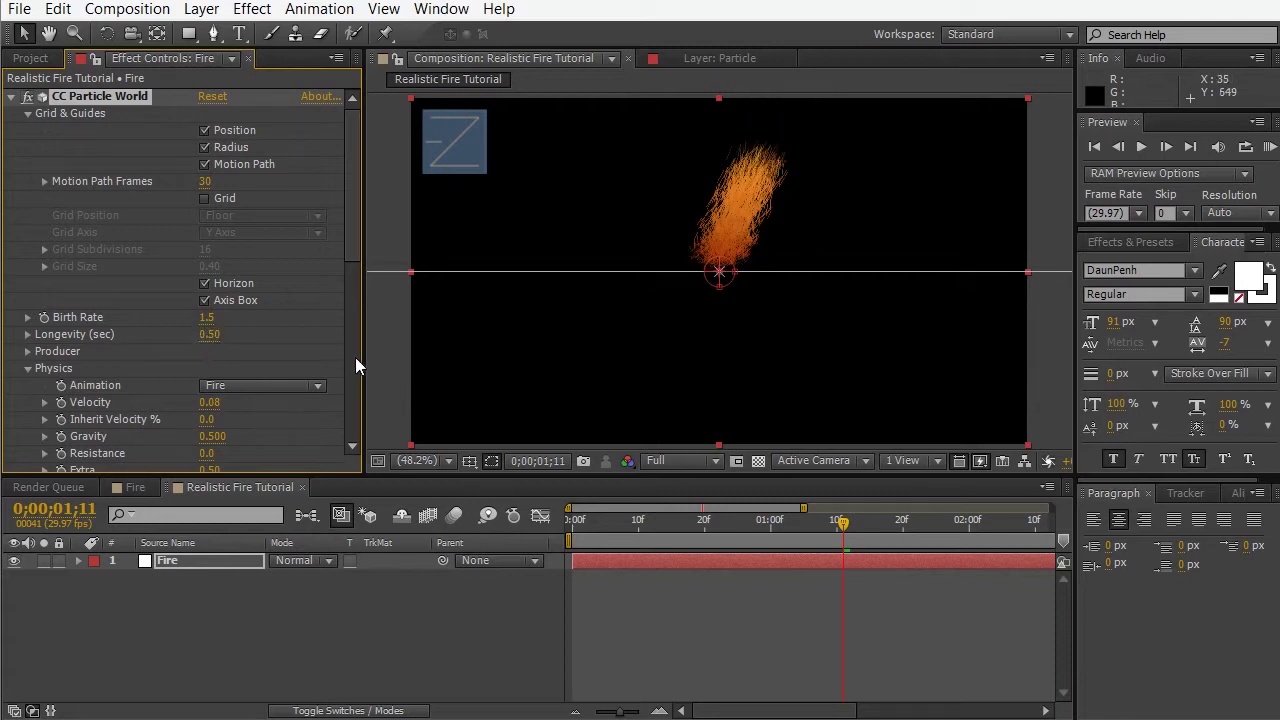
drag(356, 226, 356, 253)
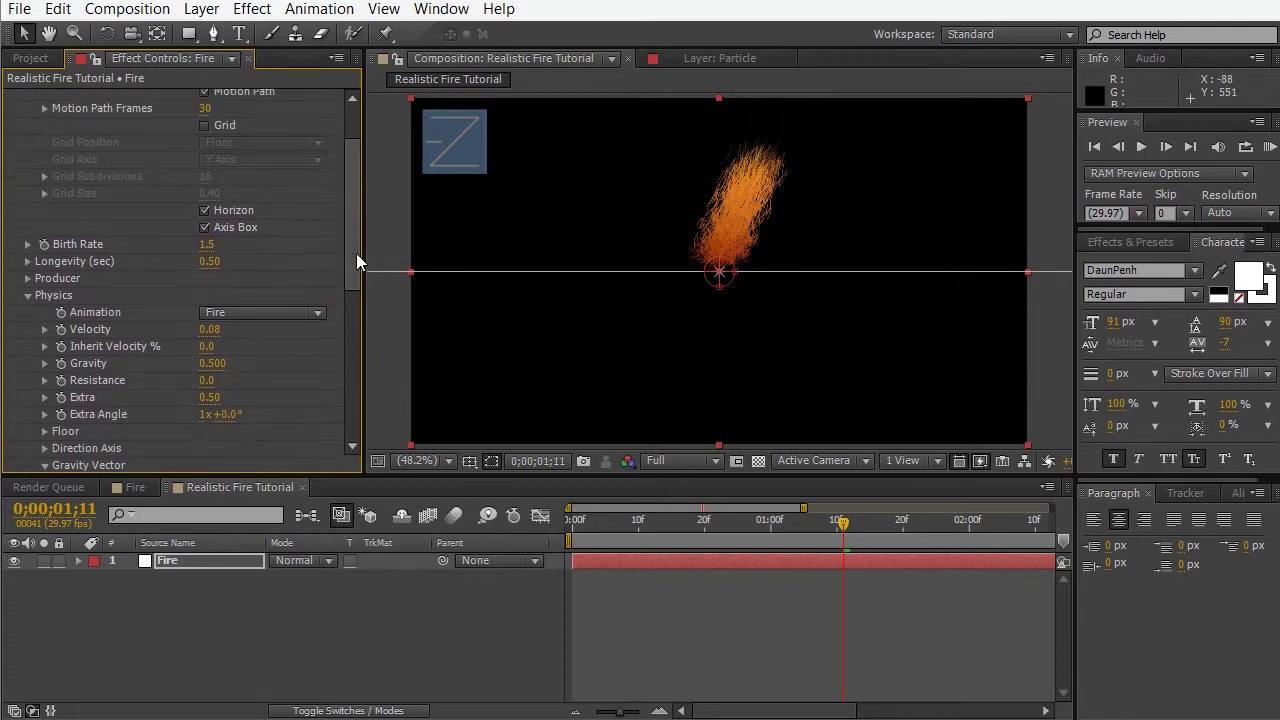
scroll(231, 280, up, 1)
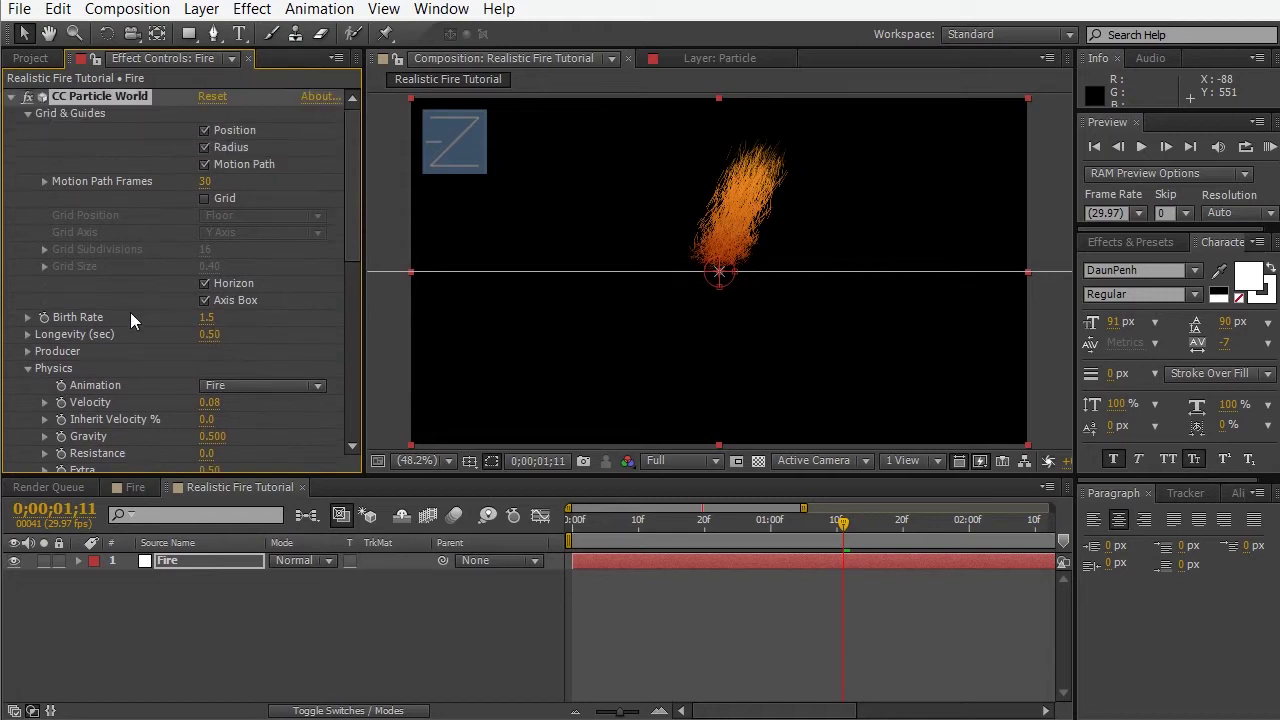
scroll(130, 312, down, 5)
scroll(104, 351, up, 3)
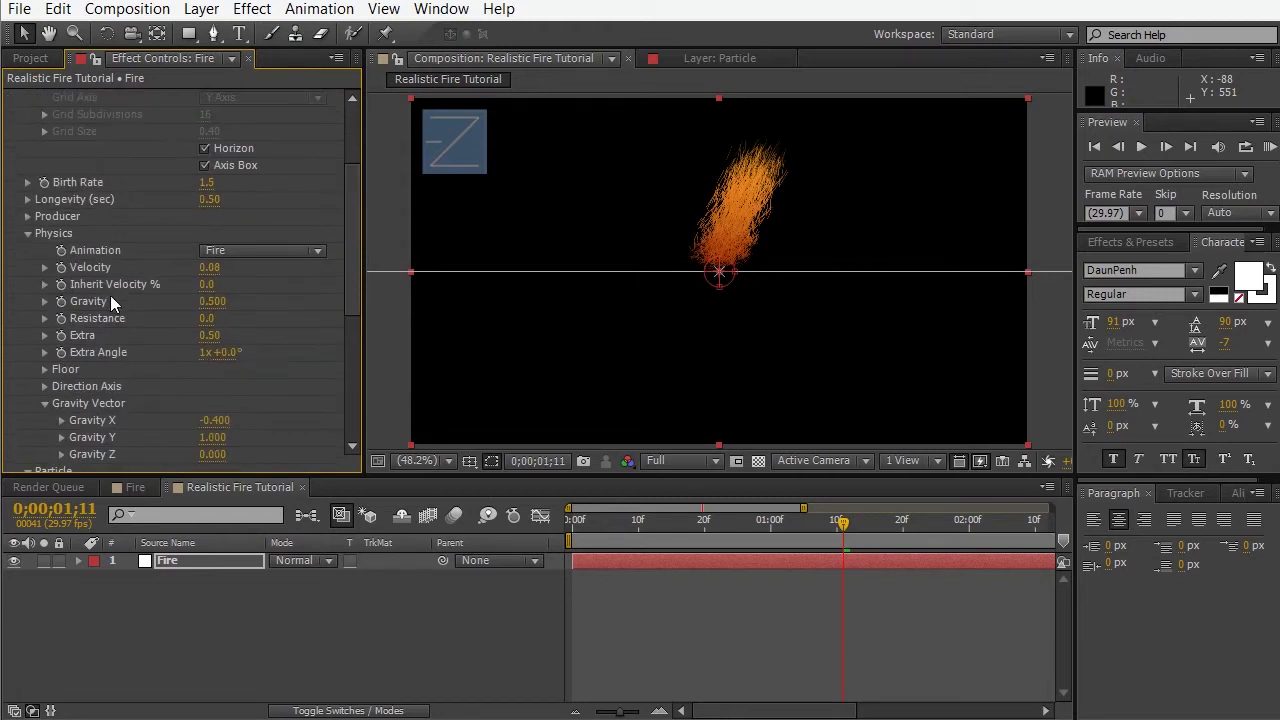
Lower the Producer to Position Y 0.23 and lengthen Longevity to 0.59, previewing the fire.
click(28, 218)
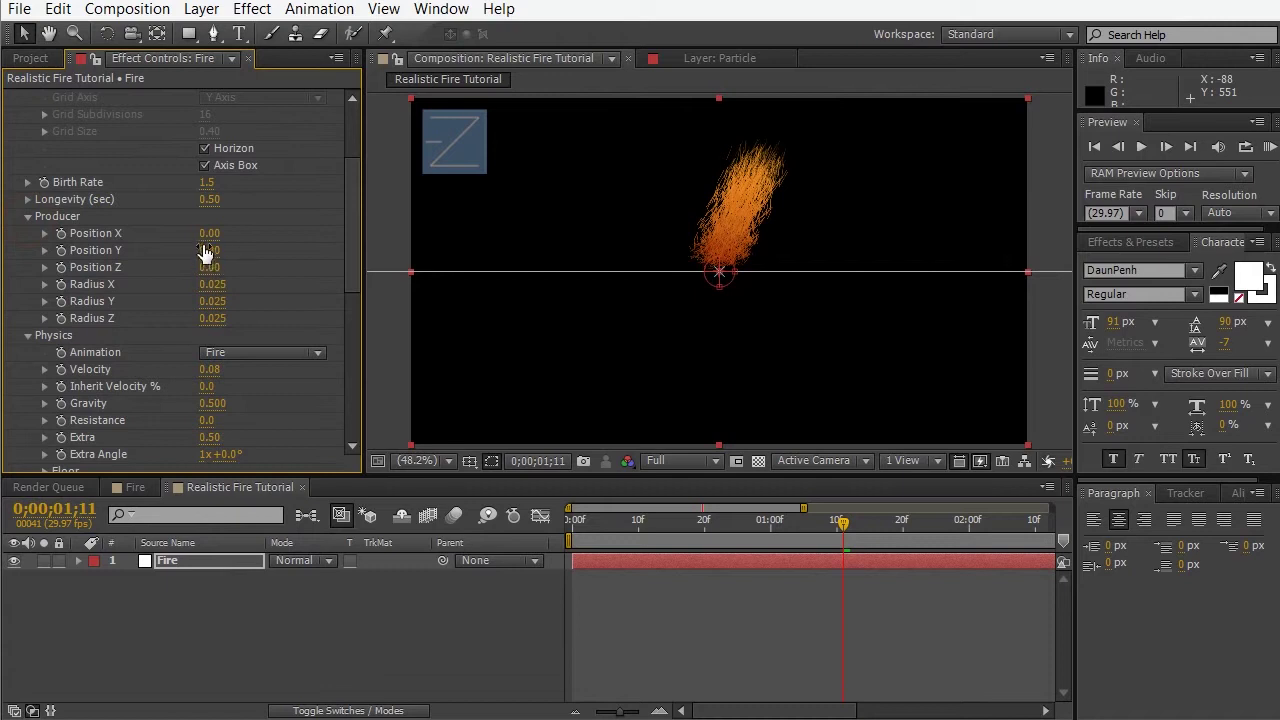
click(206, 250)
text(0.18)
key(Return)
drag(231, 256, 238, 256)
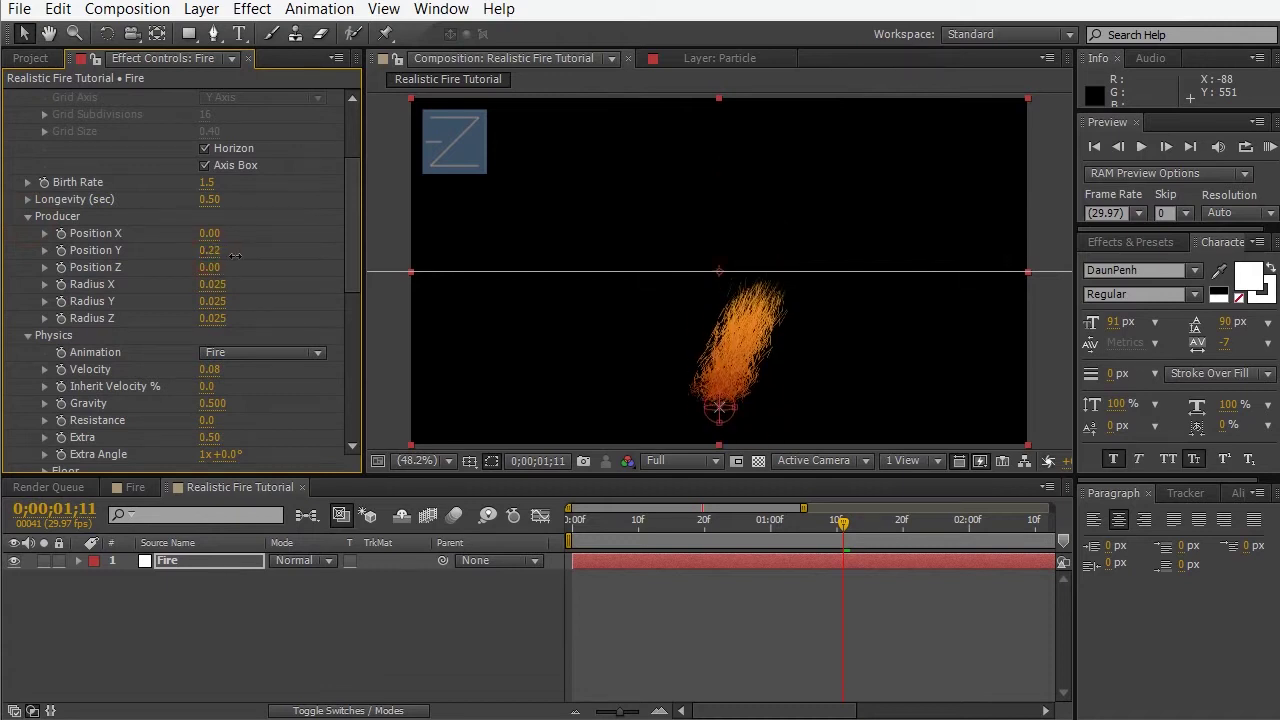
drag(571, 525, 929, 528)
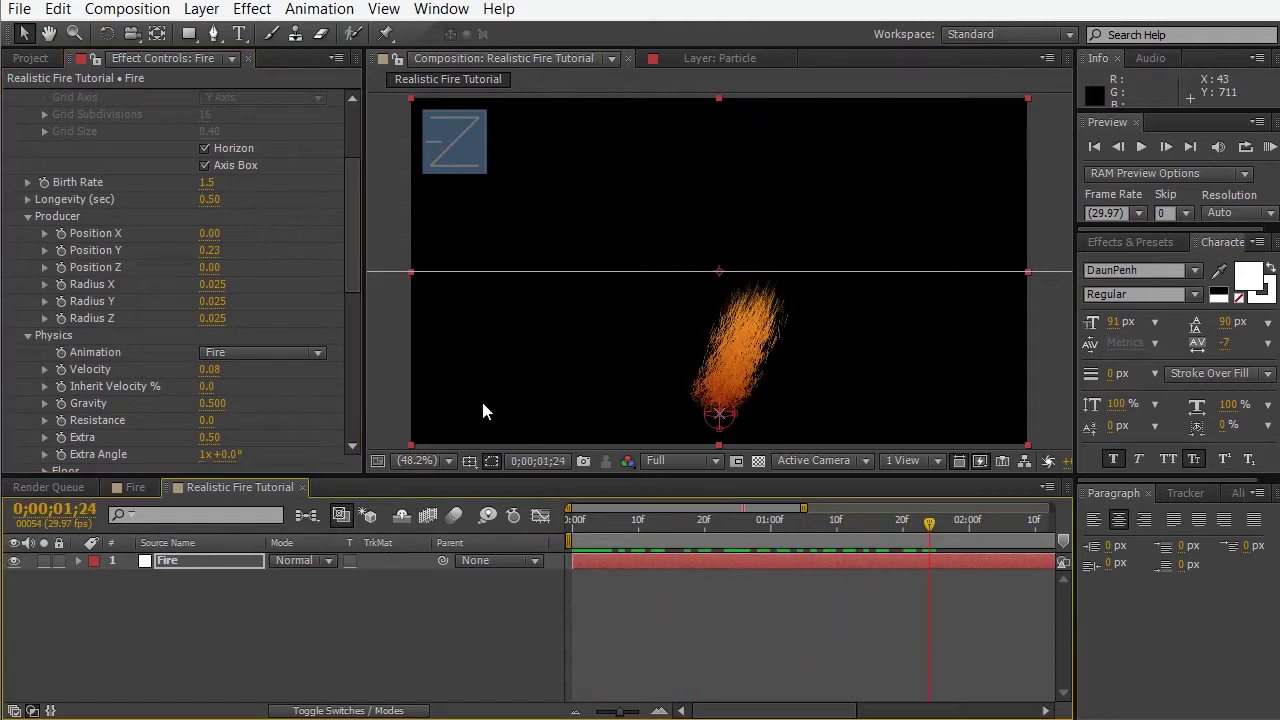
drag(210, 205, 221, 202)
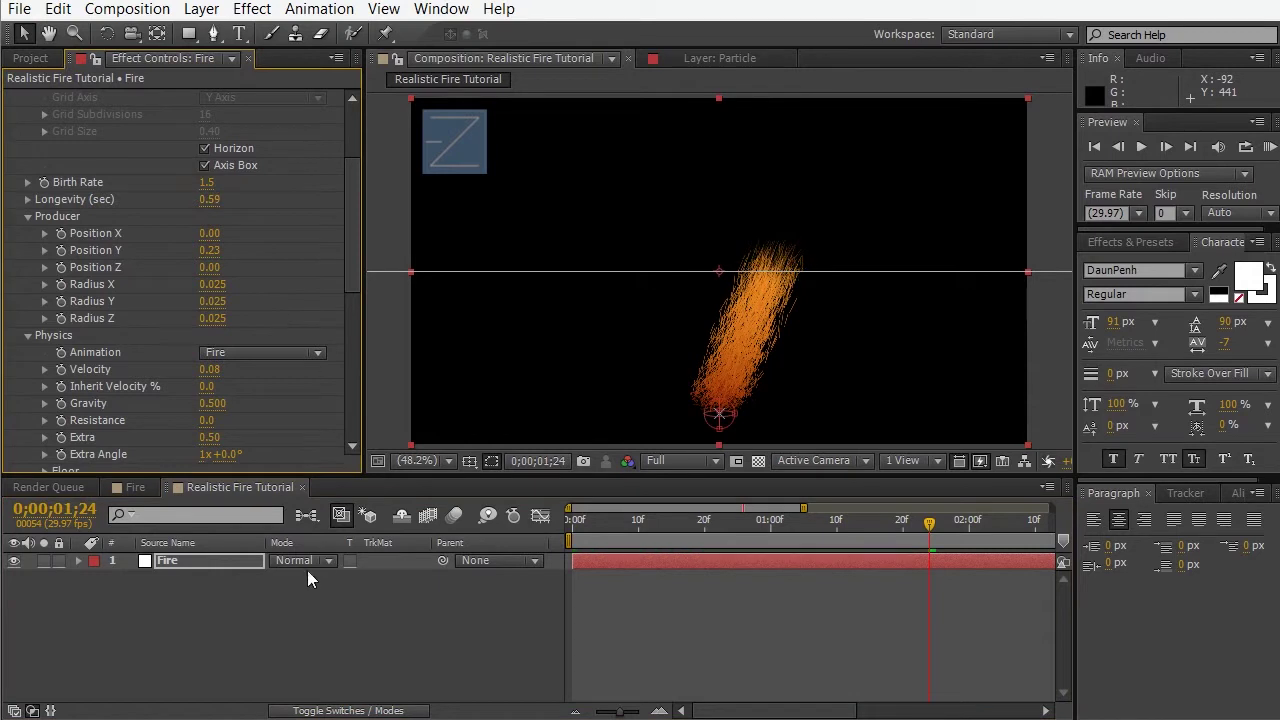
drag(572, 525, 422, 635)
Add an adjustment layer above Fire and apply Distort > Turbulent Displace to it.
right_click(421, 637)
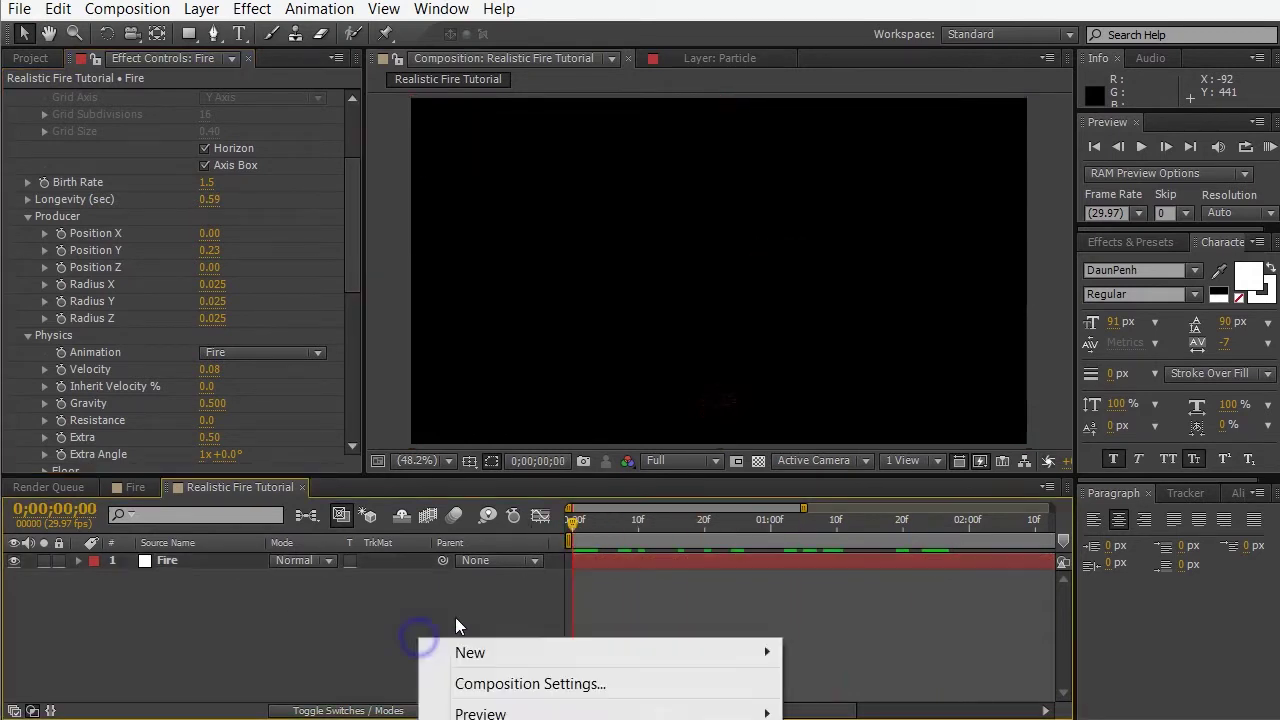
mouse_move(495, 656)
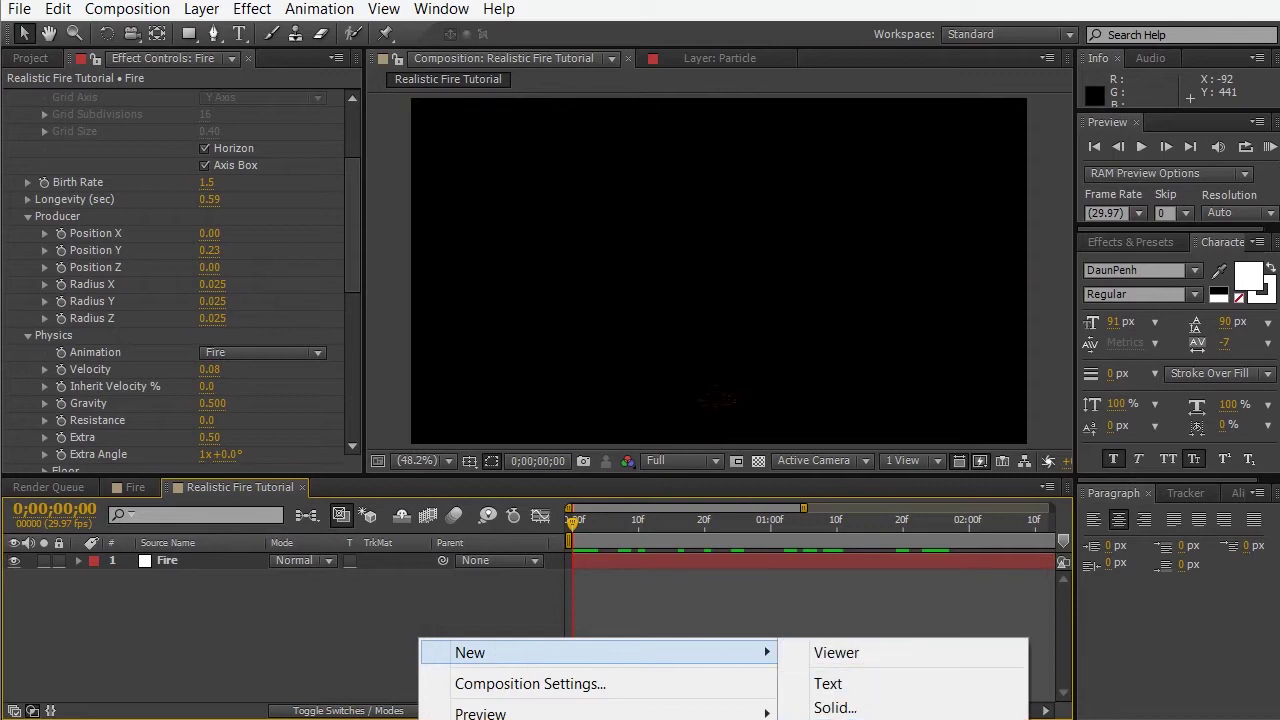
click(850, 719)
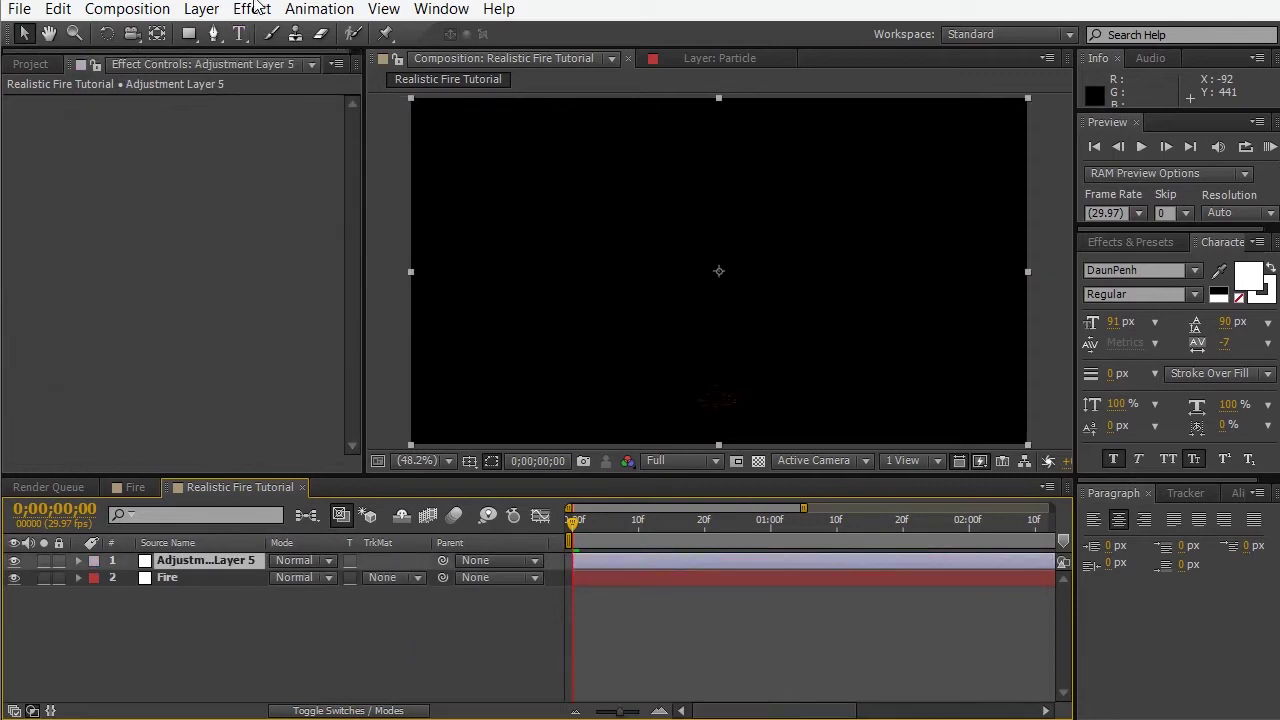
click(190, 565)
click(250, 9)
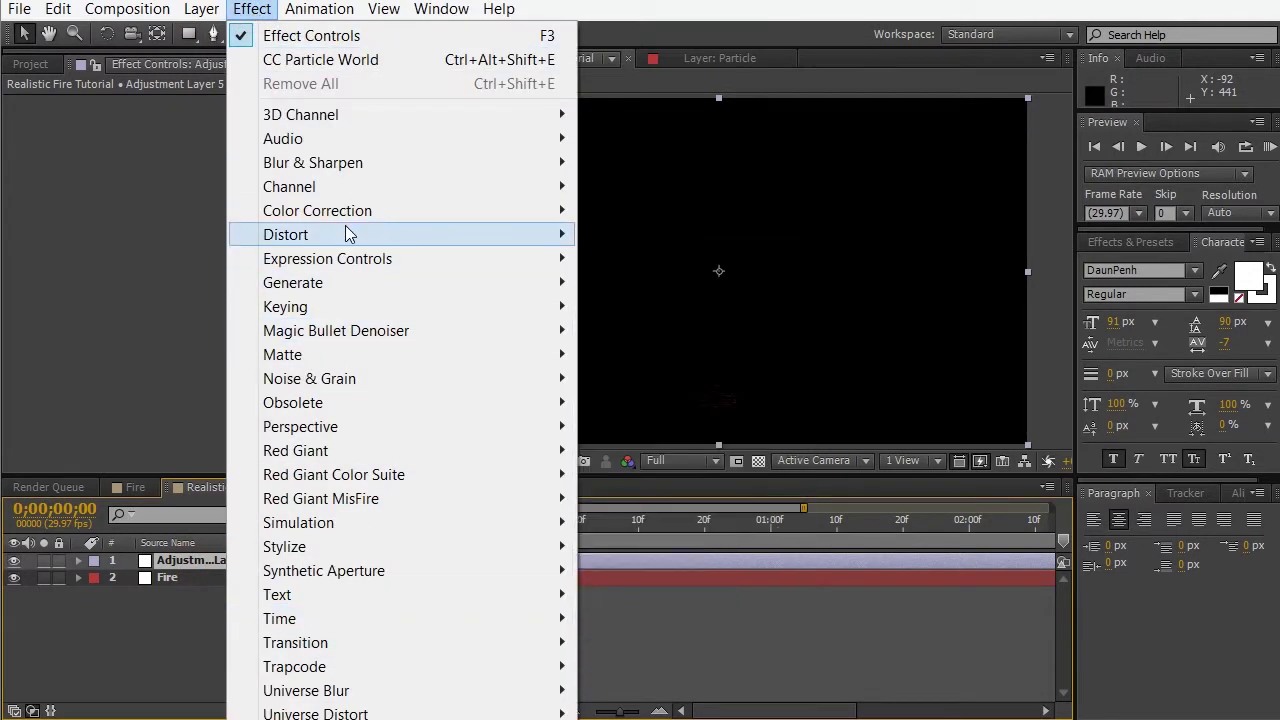
mouse_move(347, 229)
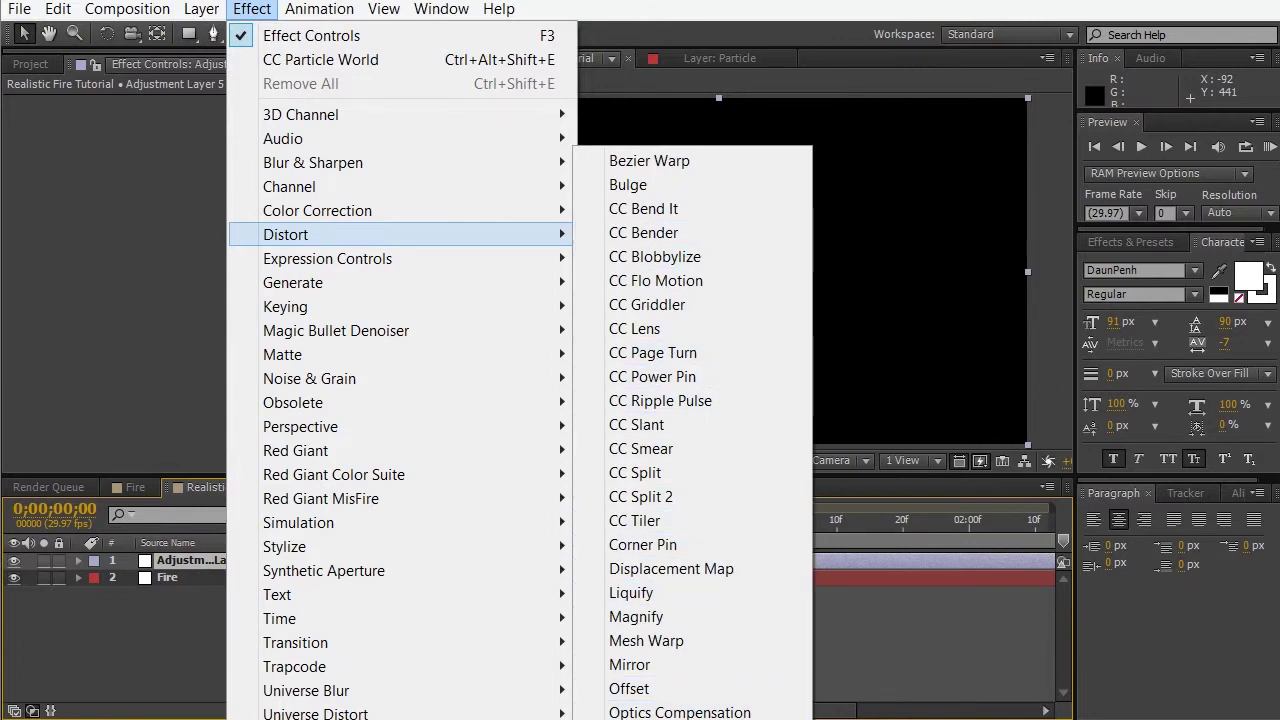
click(680, 716)
Set Turbulent Displace to Turbulent Smoother, Amount 250, Size 70, Complexity 10, and shift its offset.
click(257, 116)
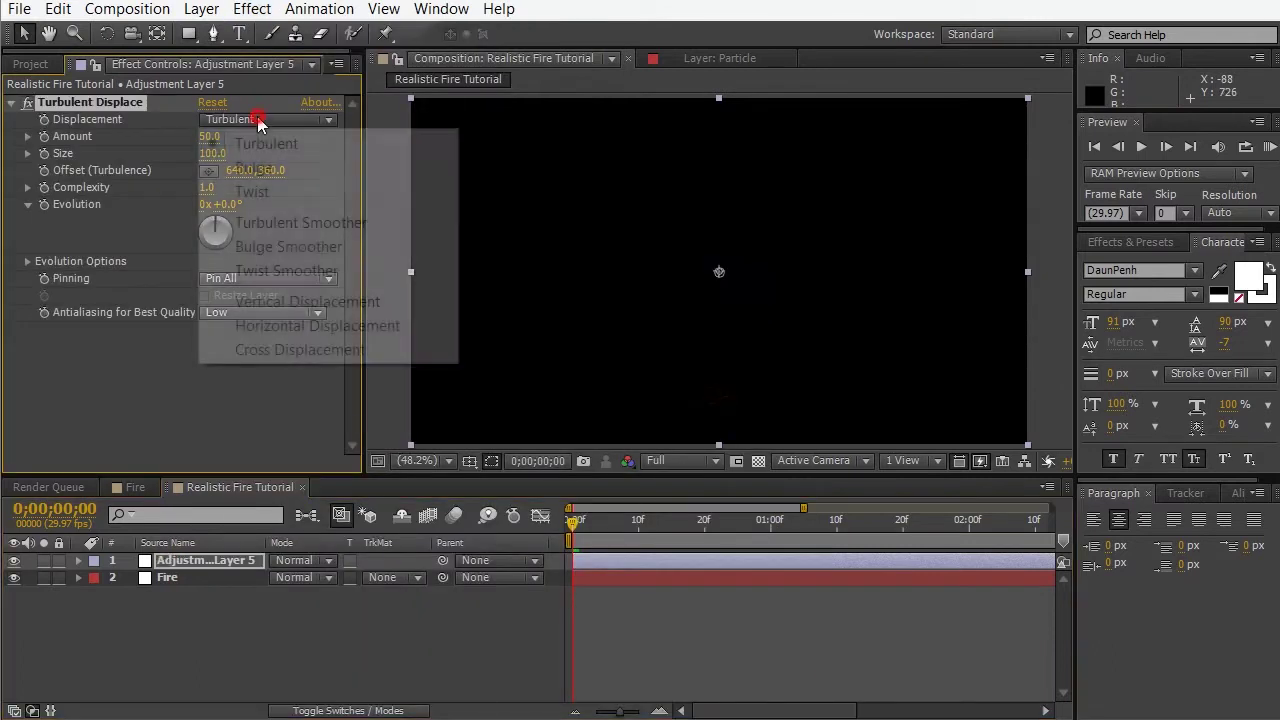
click(262, 222)
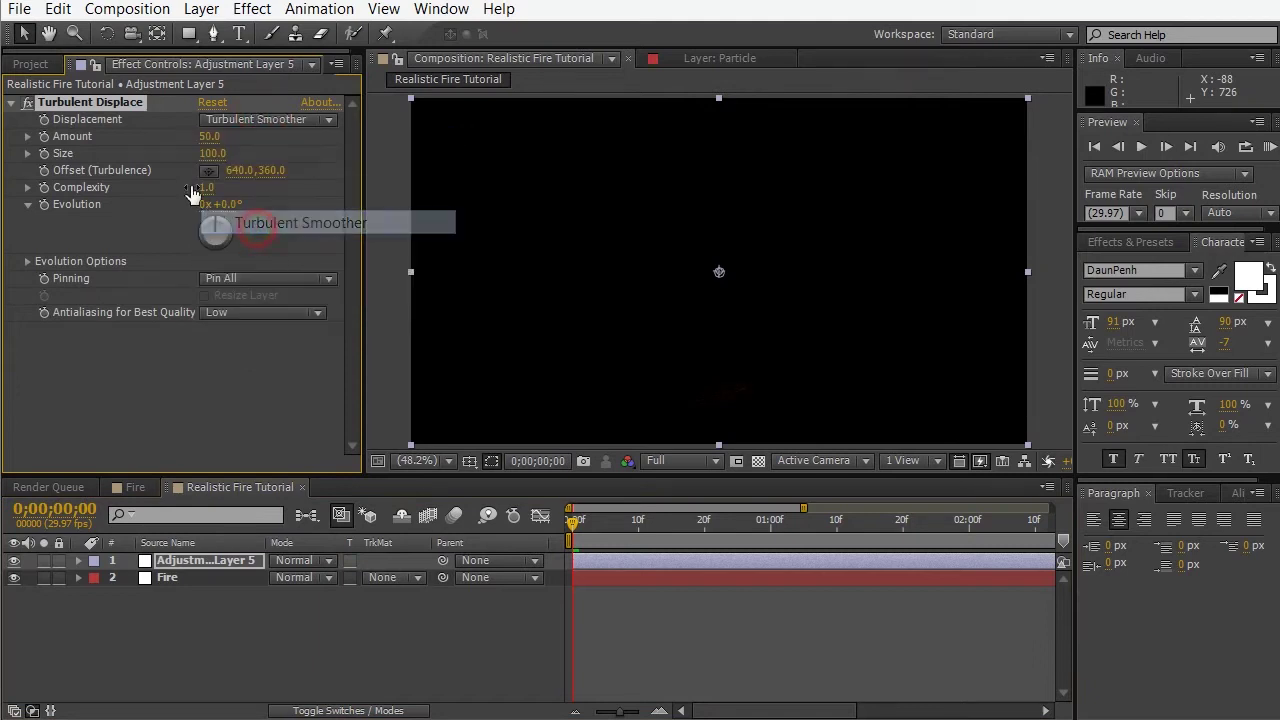
click(211, 136)
text(25)
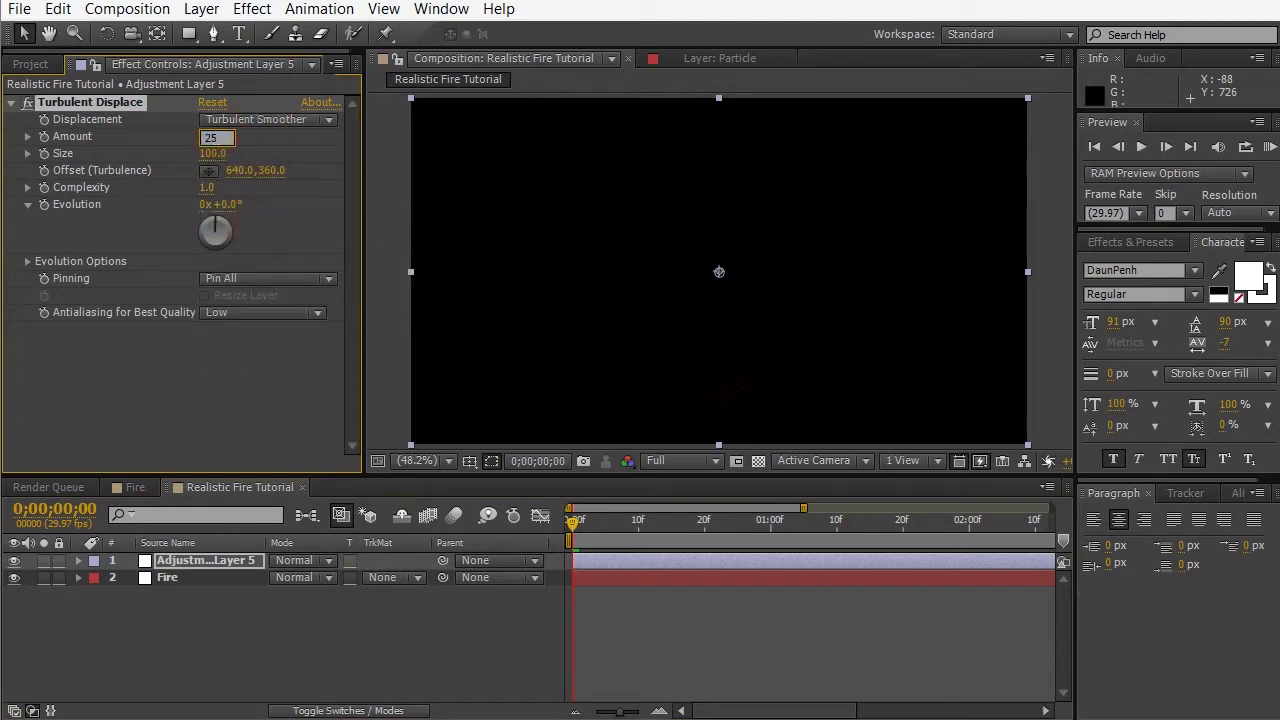
text(0)
key(Return)
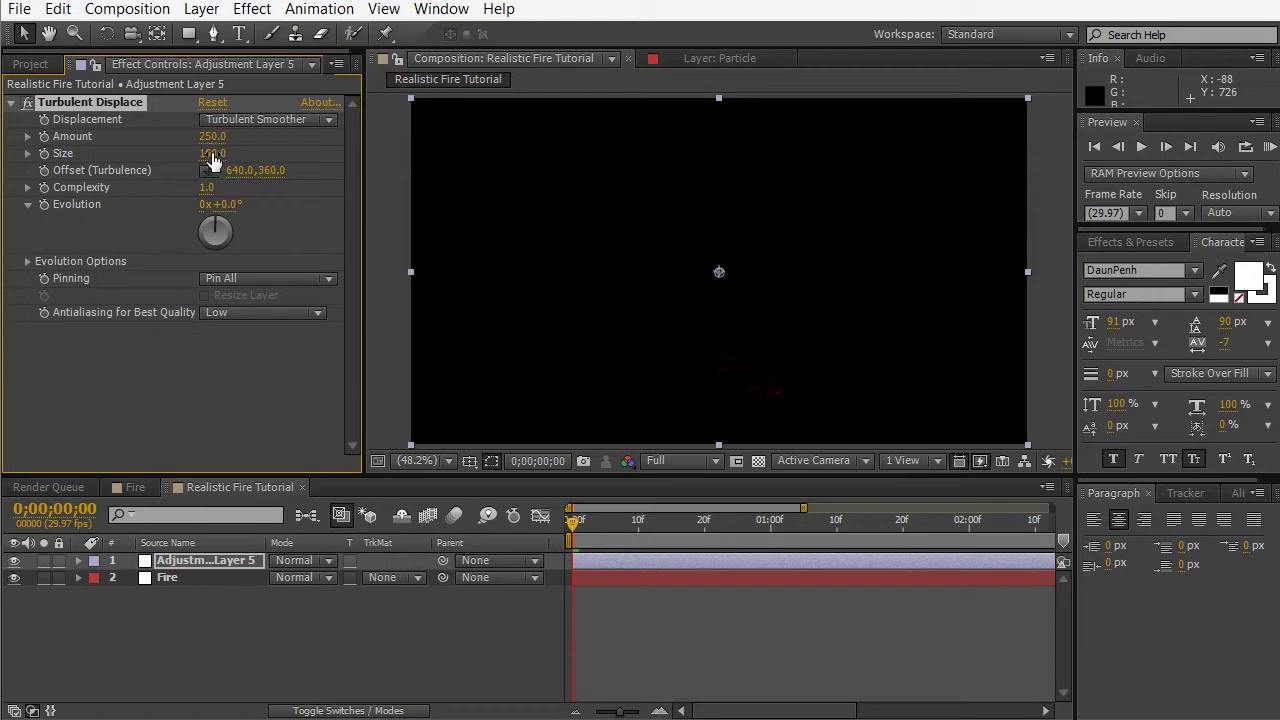
click(213, 153)
click(206, 188)
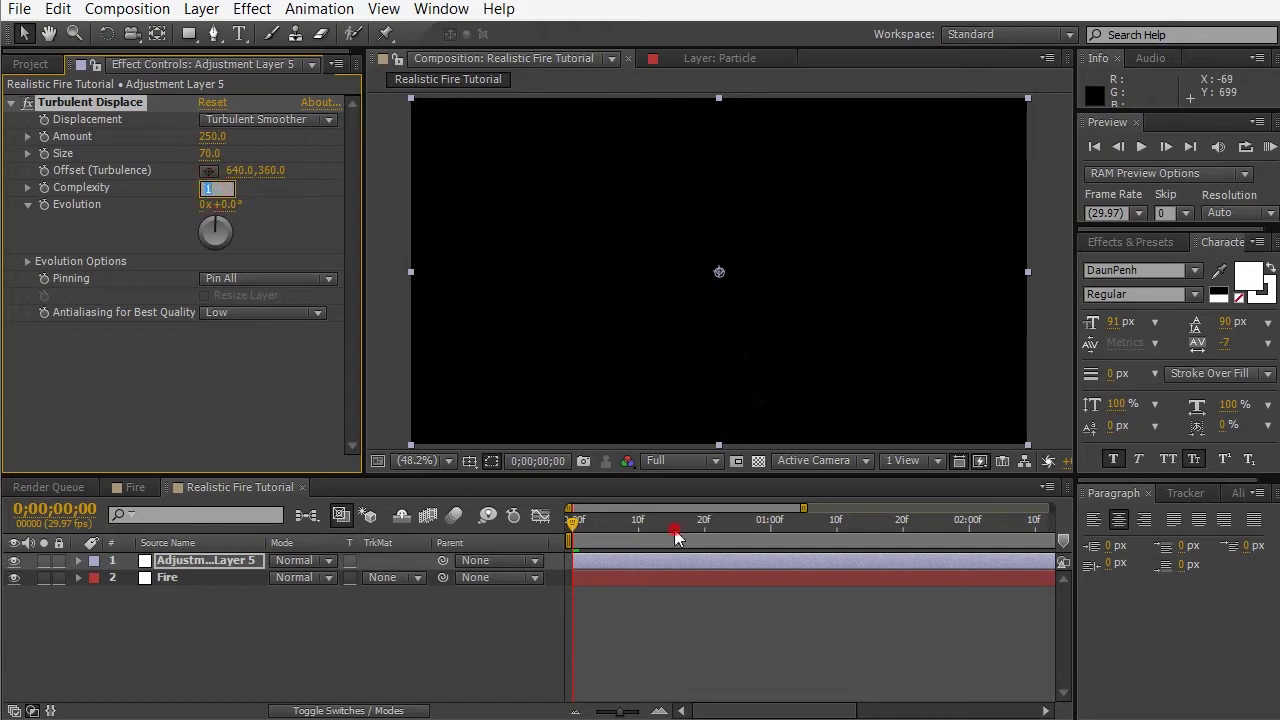
drag(675, 530, 836, 522)
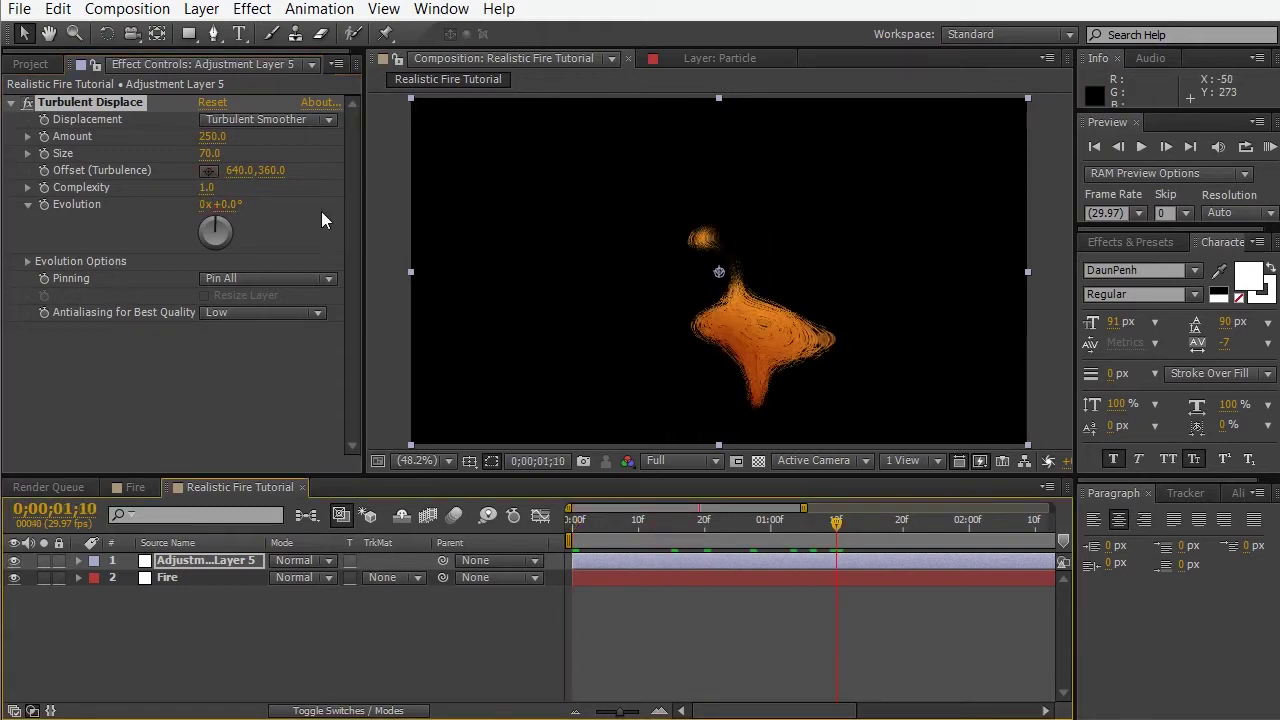
click(206, 188)
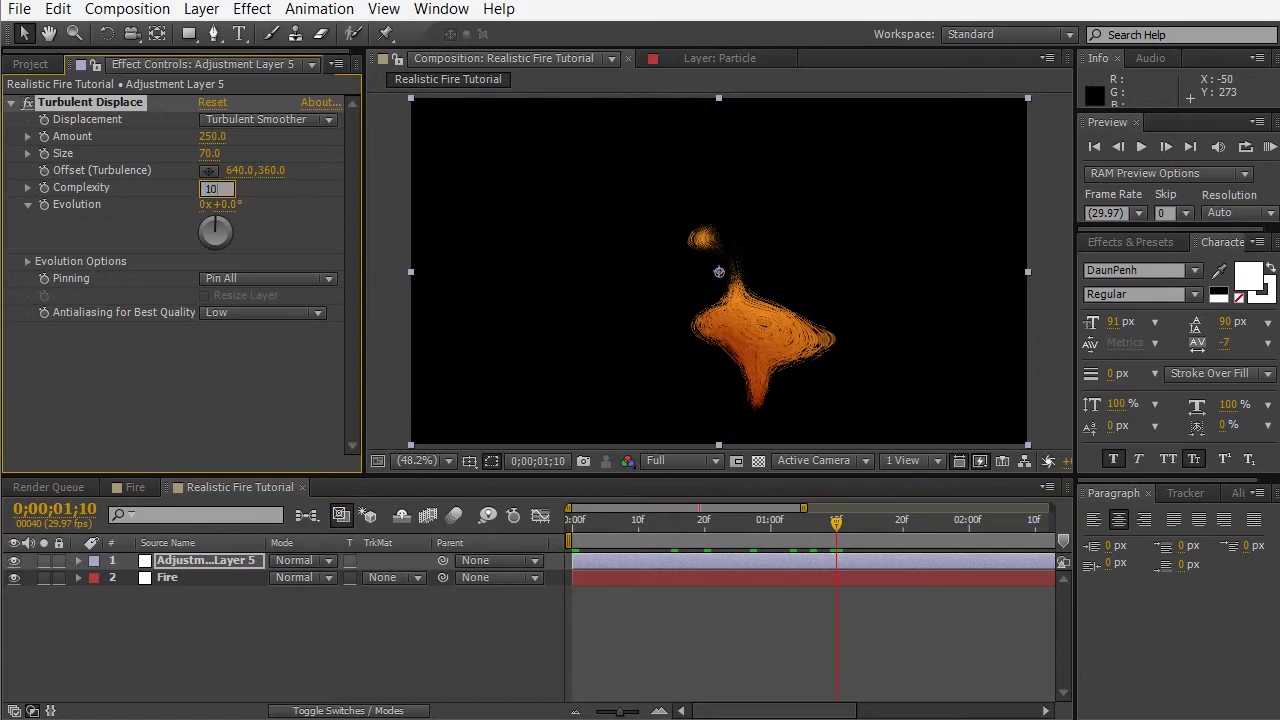
key(Return)
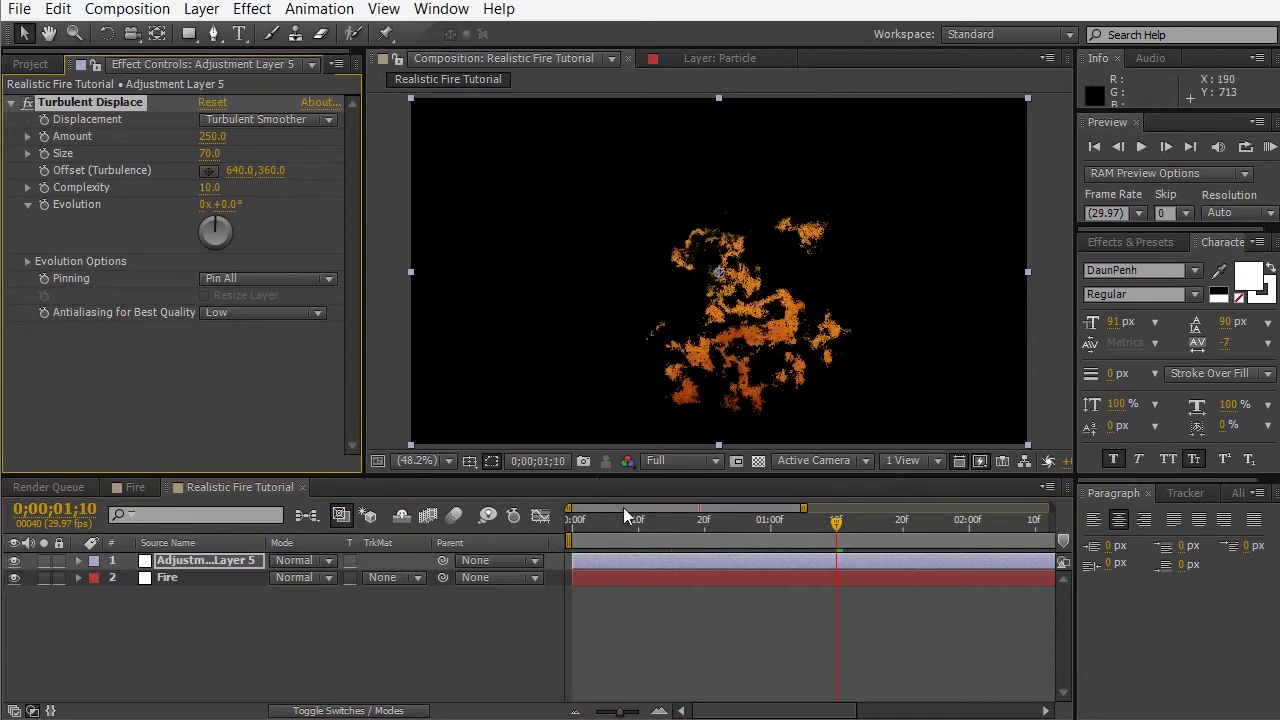
drag(623, 512, 883, 520)
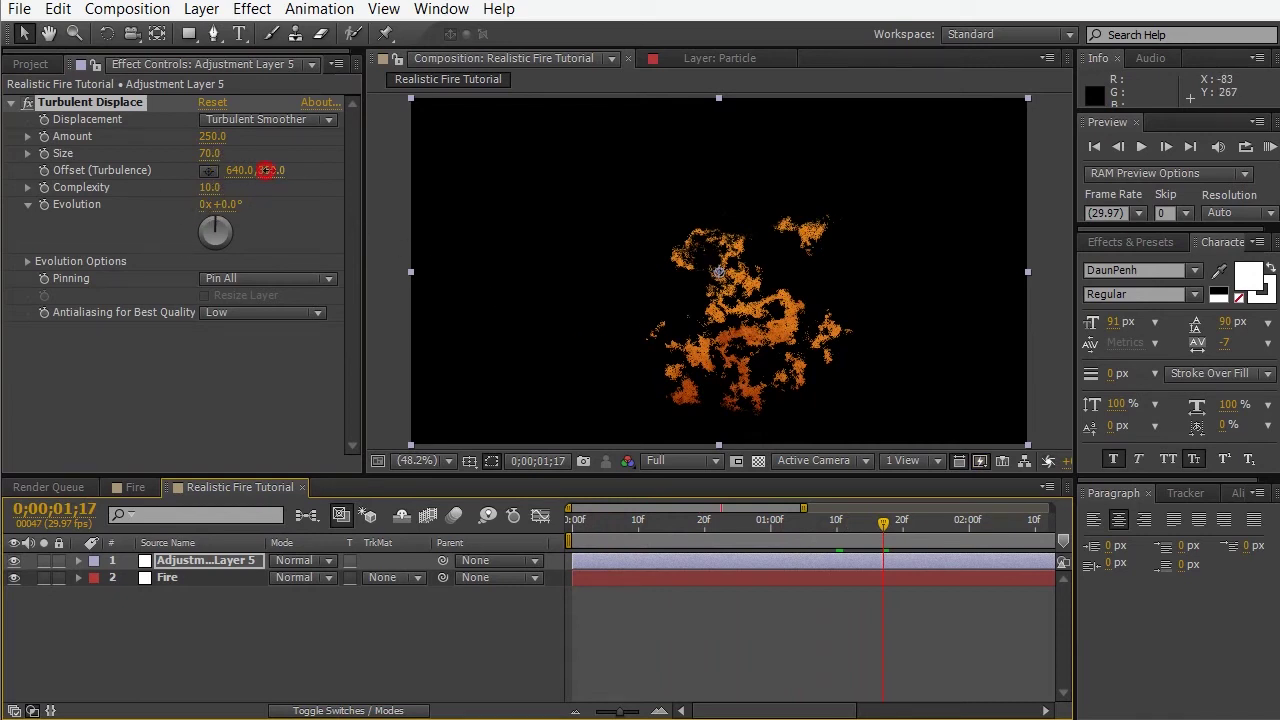
drag(270, 170, 506, 176)
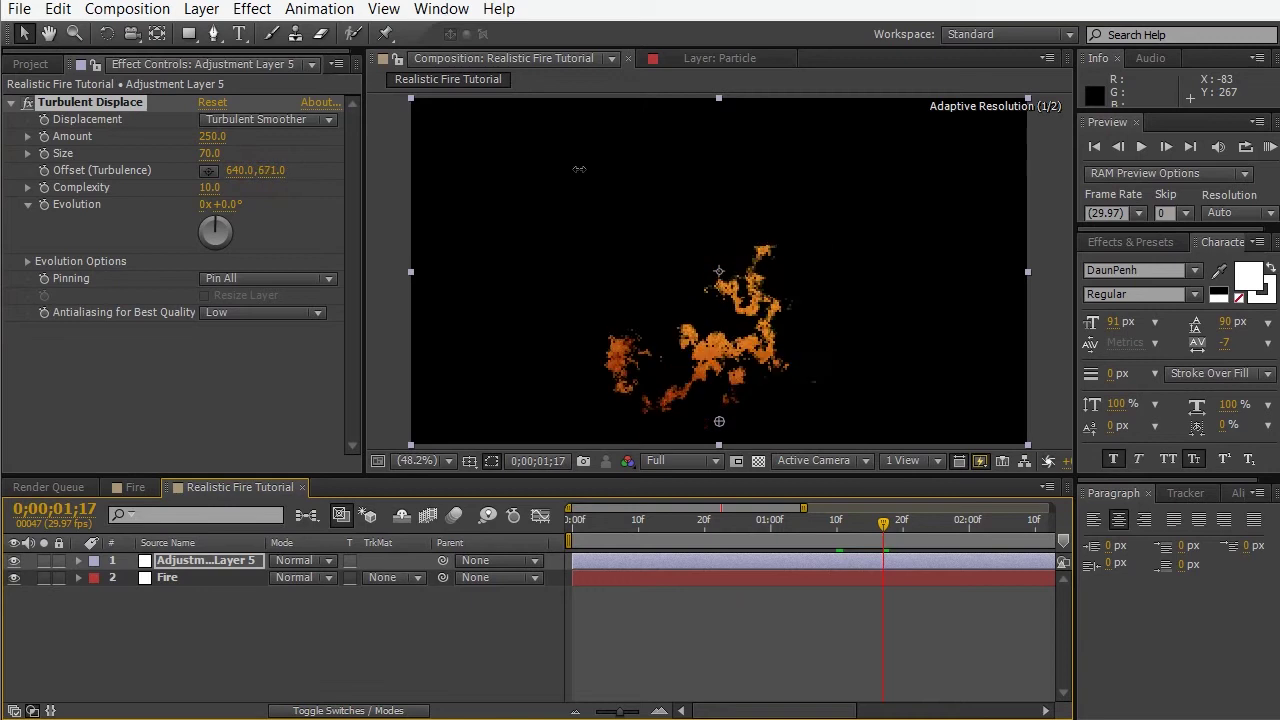
Keyframe the Turbulence Offset from frame 0, driving its Y to about -1070 by the end.
click(634, 524)
click(592, 524)
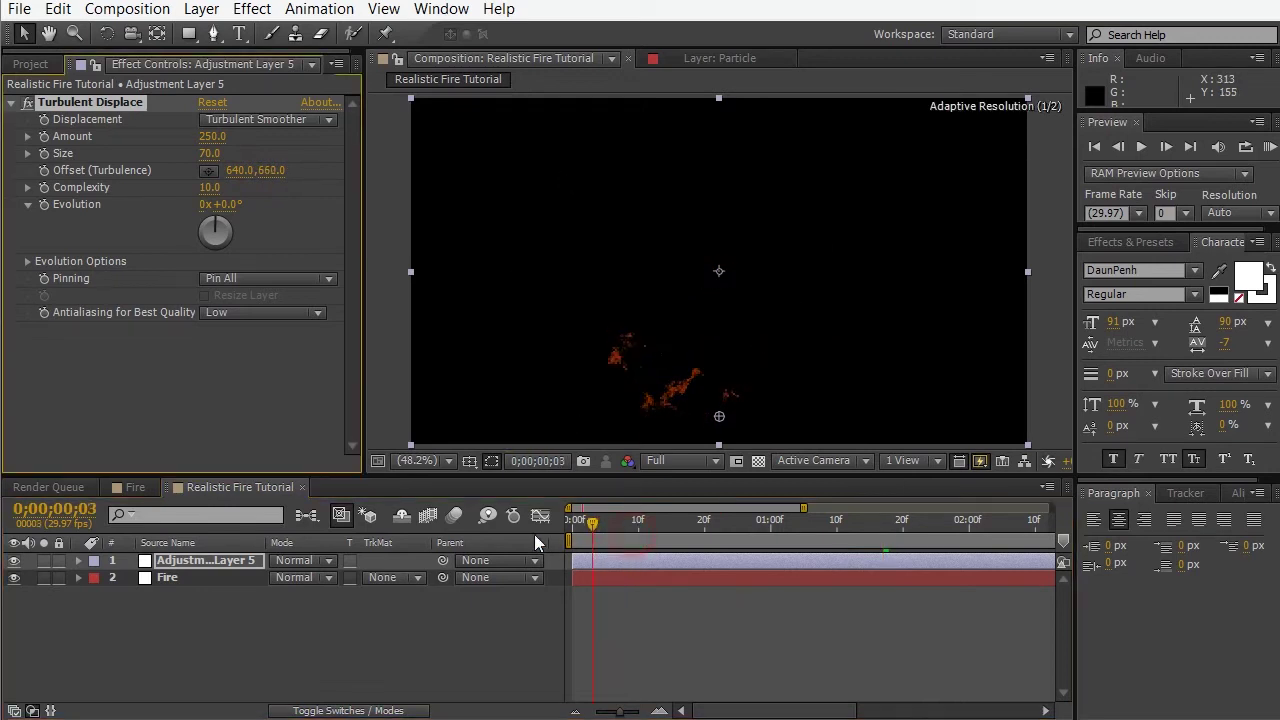
key(Home)
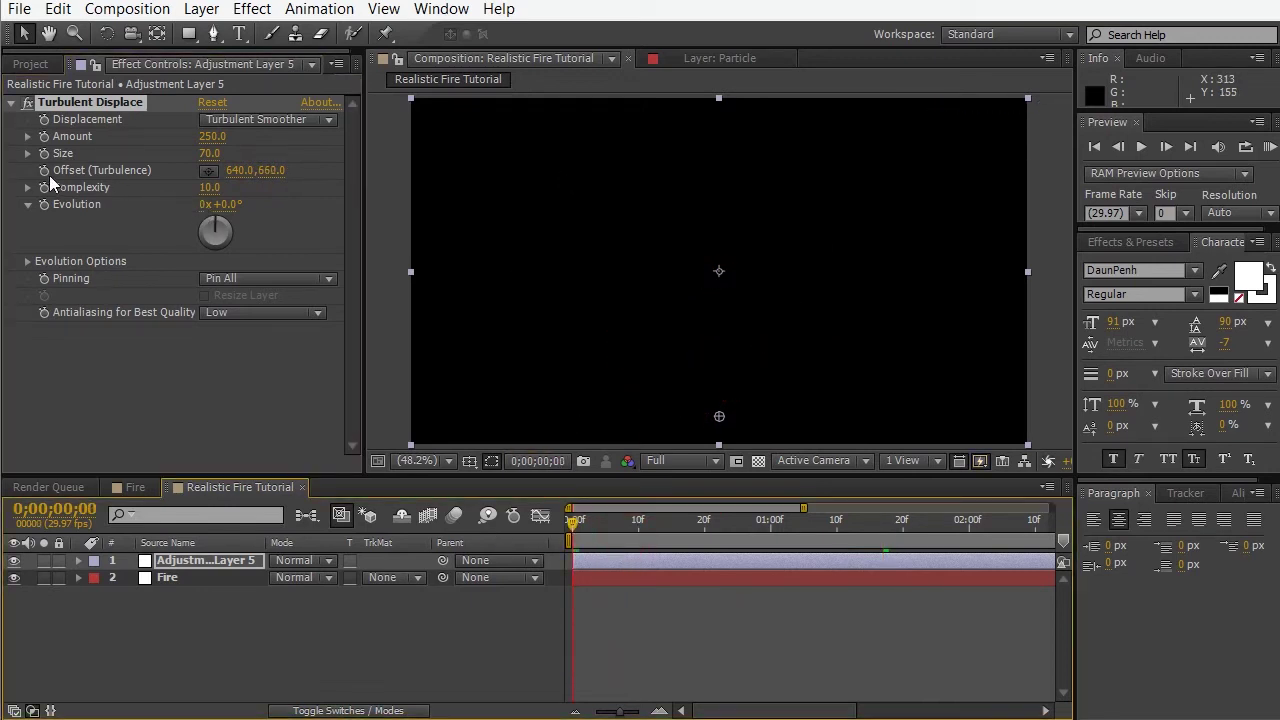
click(44, 171)
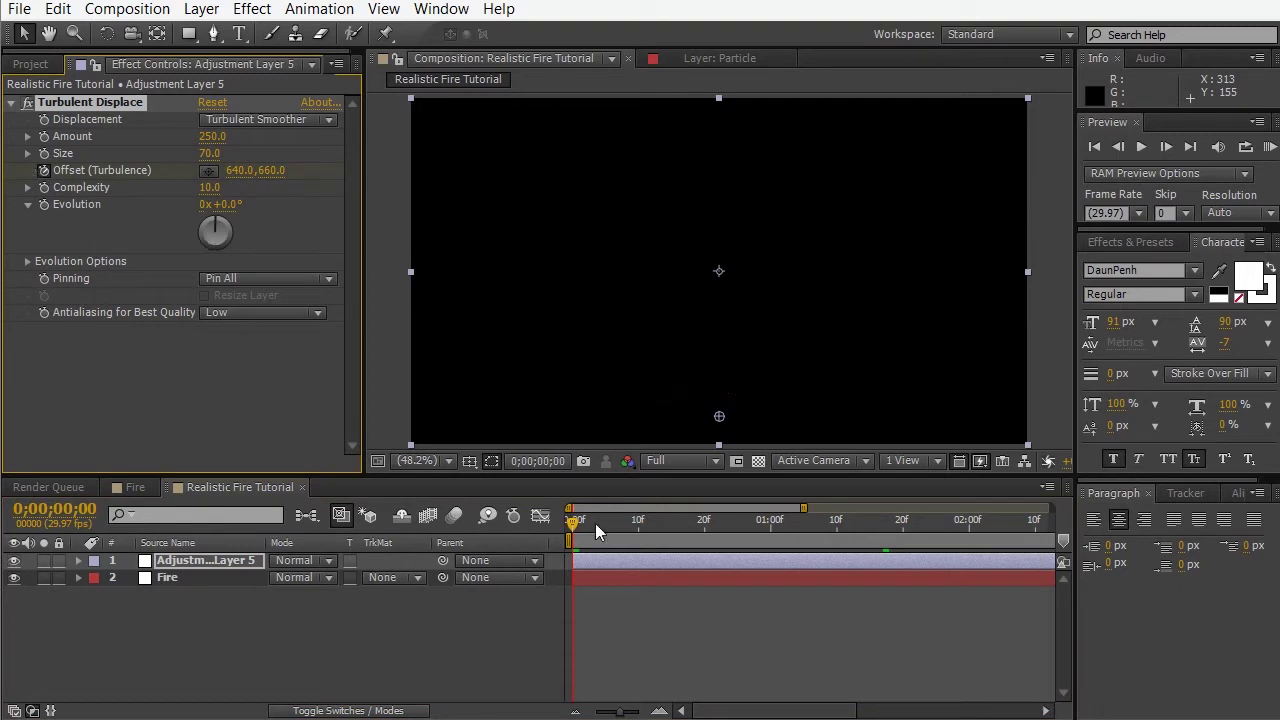
drag(648, 527, 1148, 540)
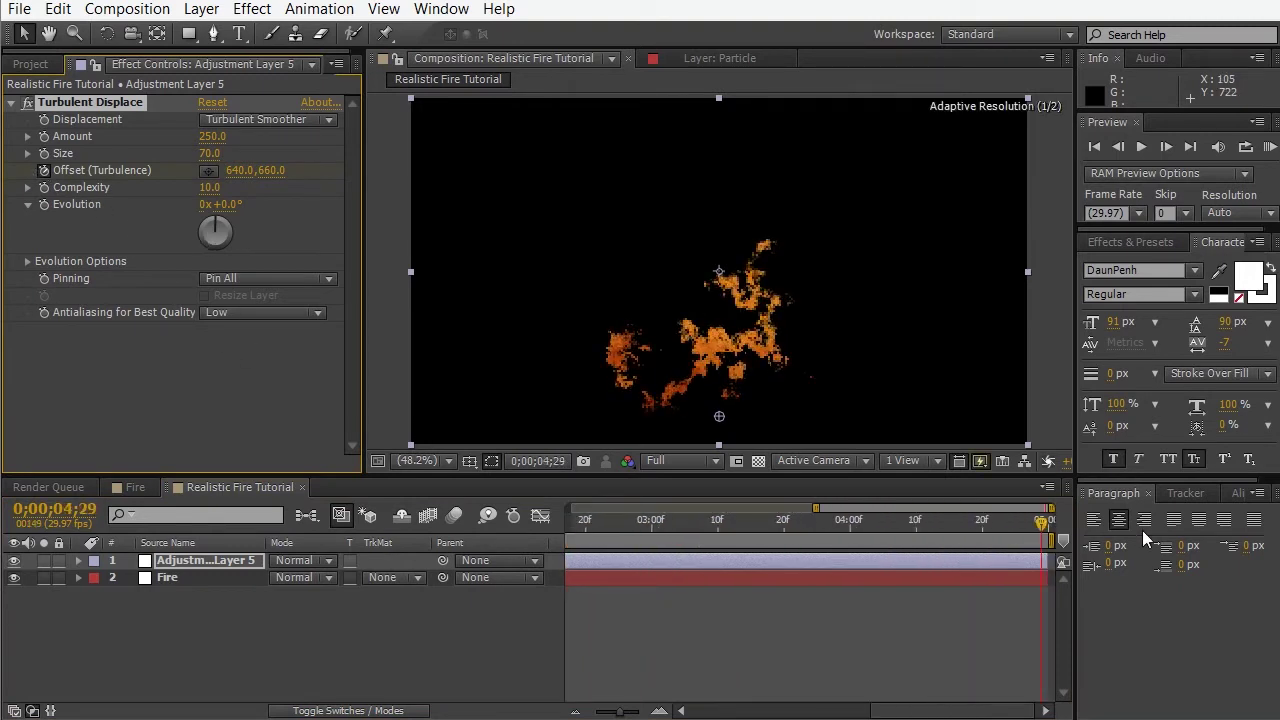
drag(816, 508, 568, 508)
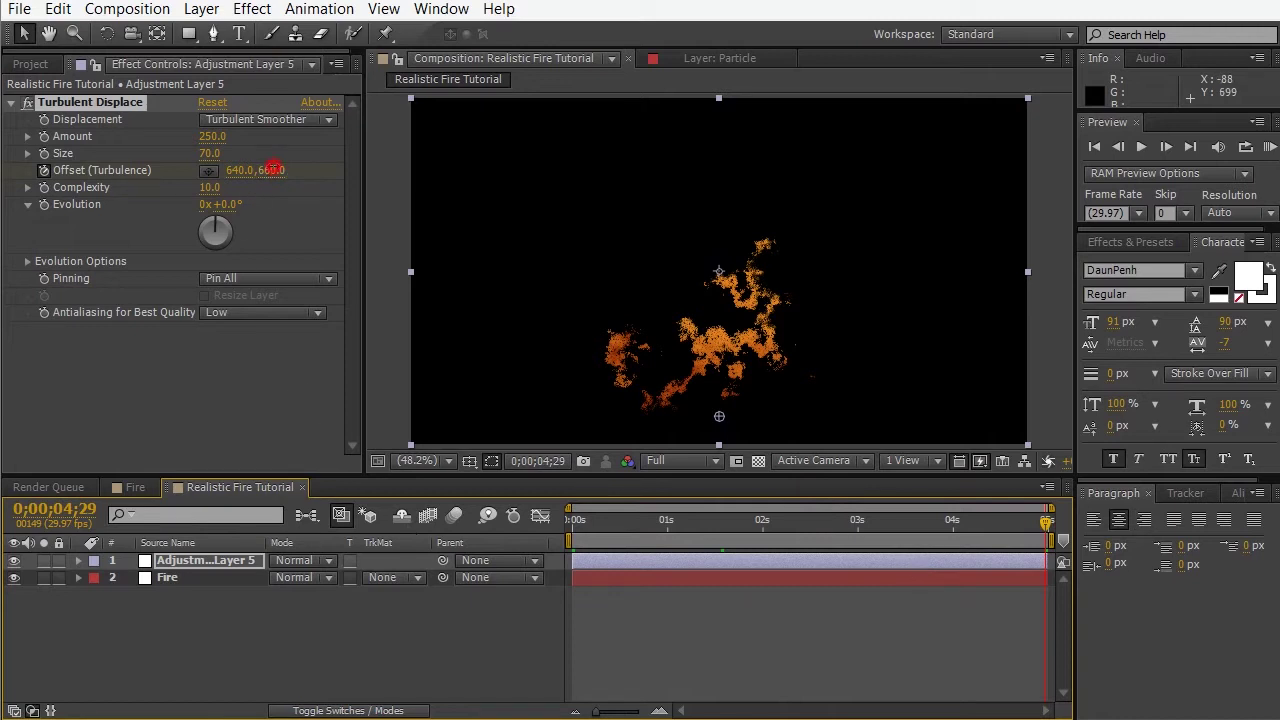
drag(253, 170, 51, 203)
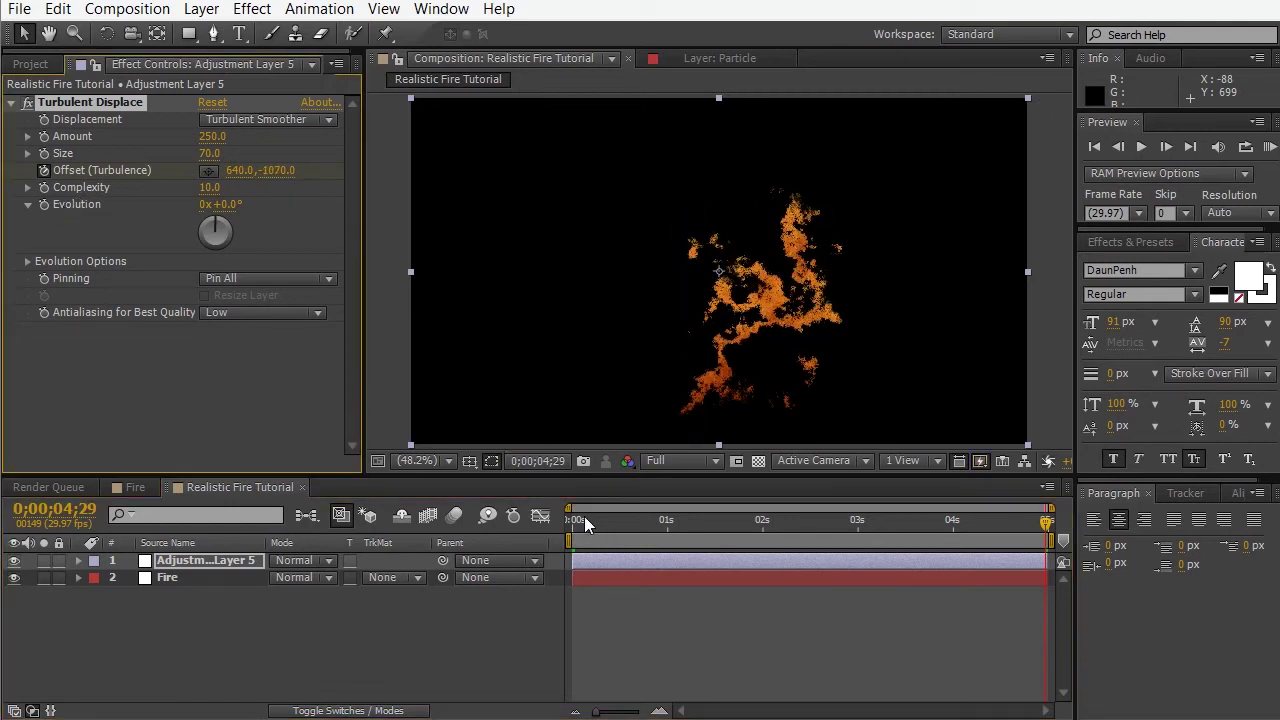
drag(581, 517, 1022, 547)
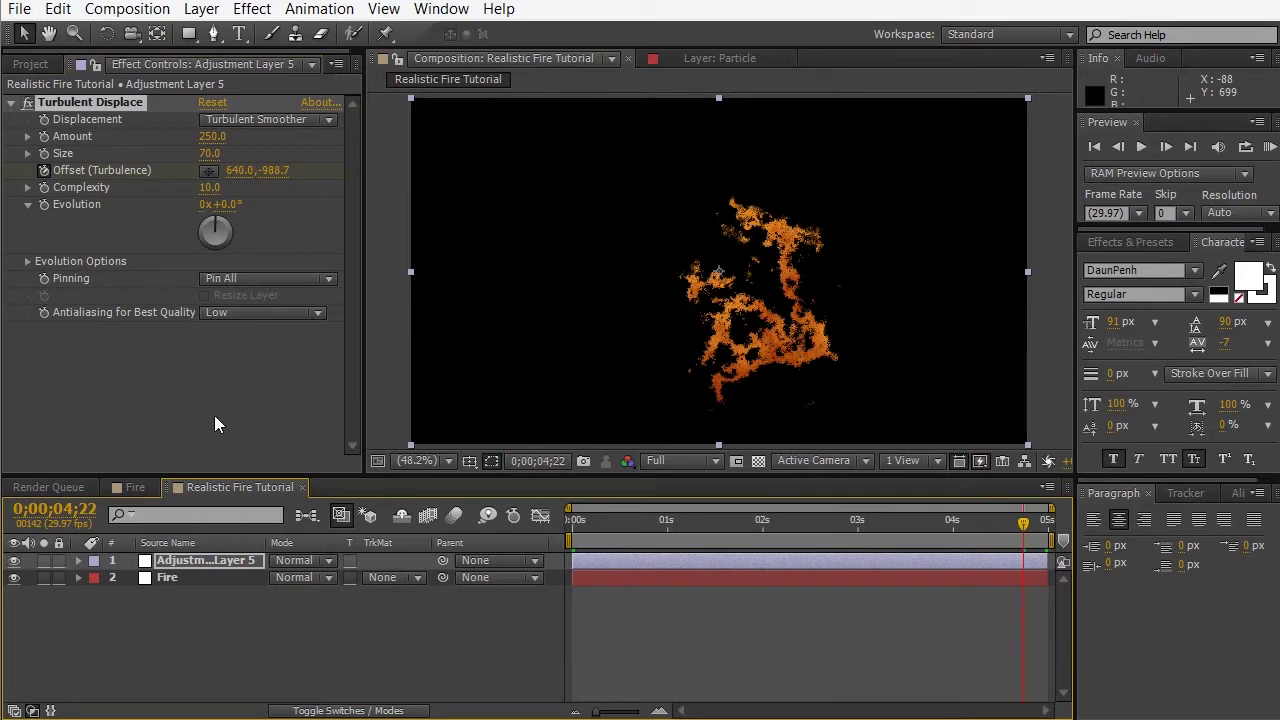
On the Fire layer, scrub CC Particle World Extra up to 1.25 and inspect it zoomed in.
click(173, 578)
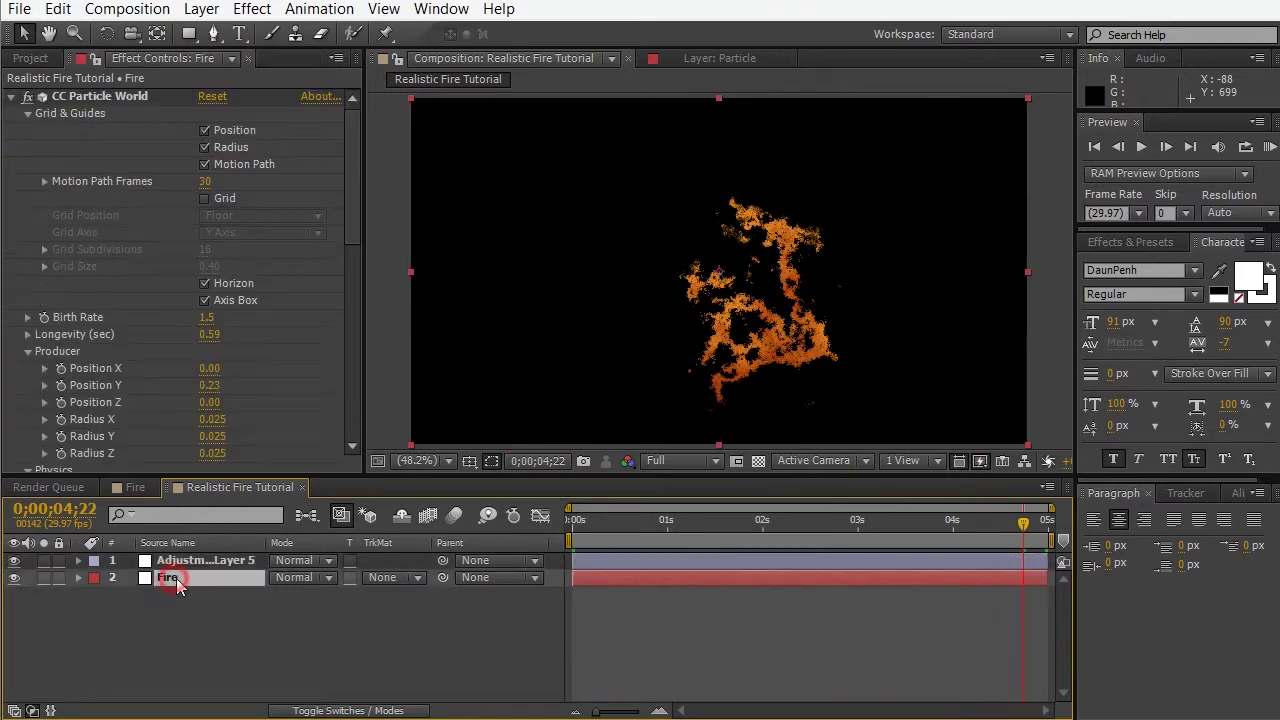
drag(355, 194, 352, 340)
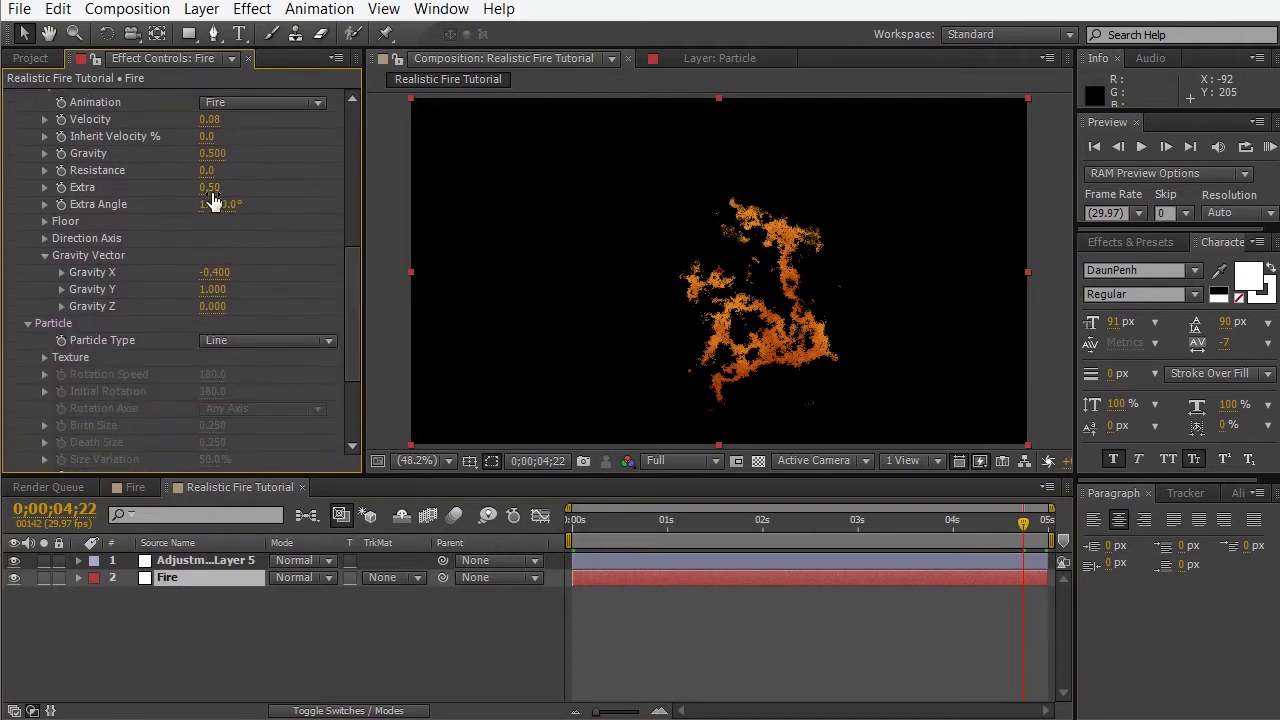
click(214, 188)
drag(205, 186, 81, 233)
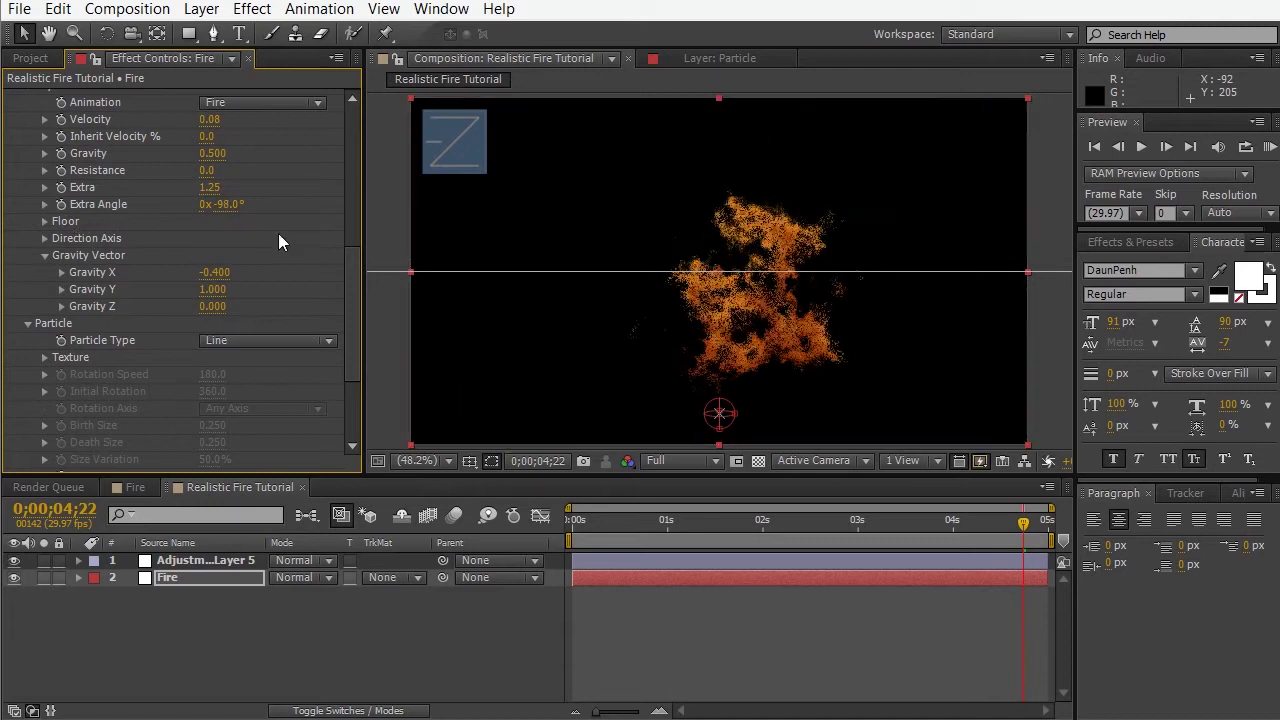
drag(573, 540, 899, 530)
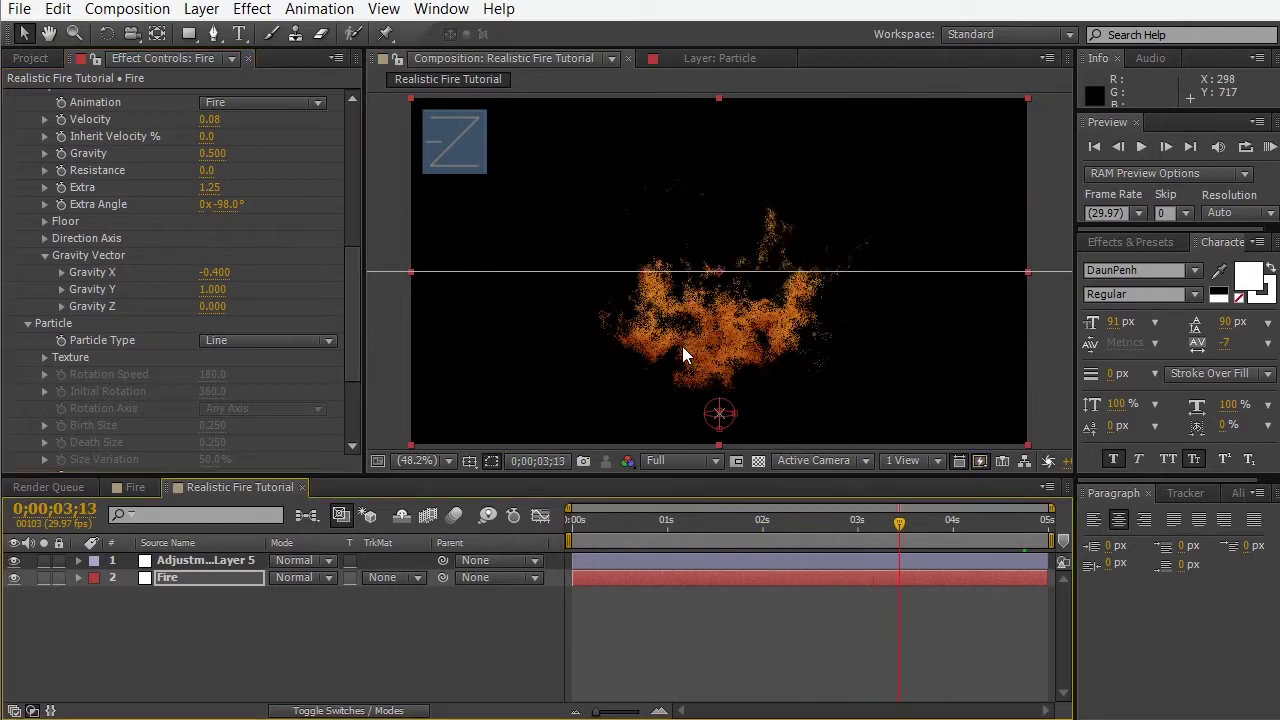
click(430, 460)
click(460, 285)
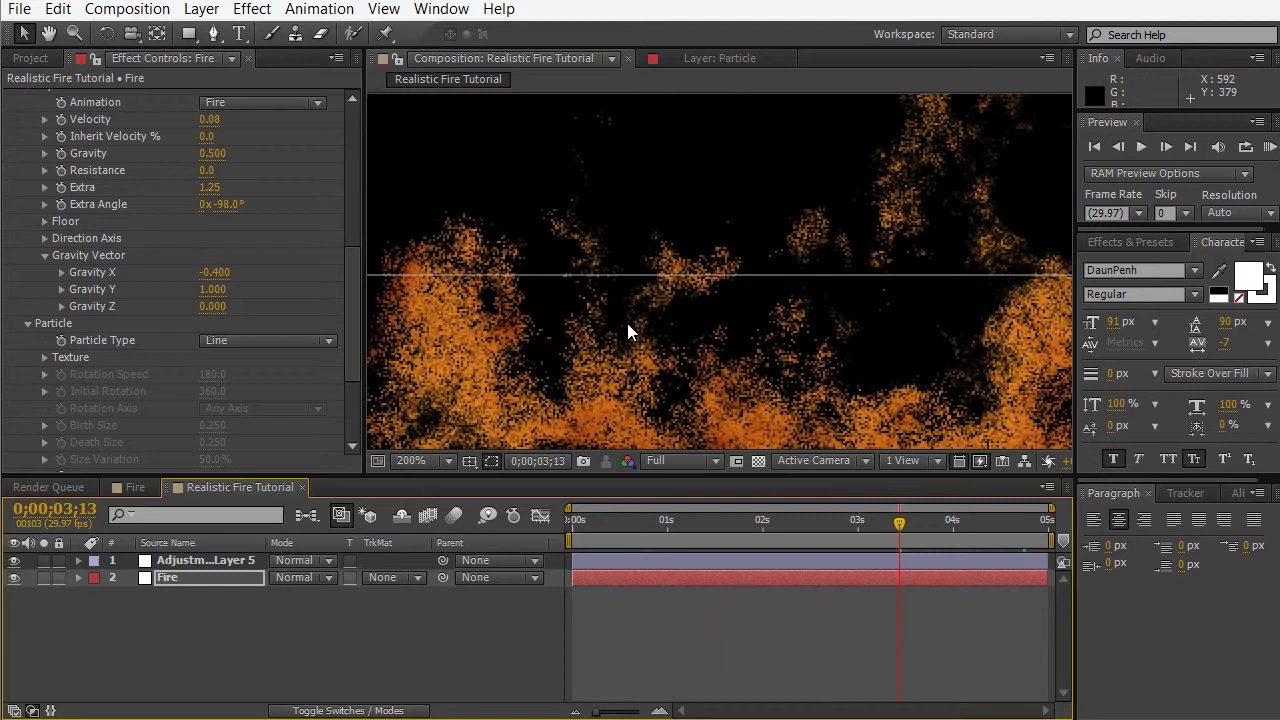
key(comma)
Apply Gaussian Blur to Adjustment Layer 5 at Blurriness 3 and inspect the result zoomed in.
click(232, 563)
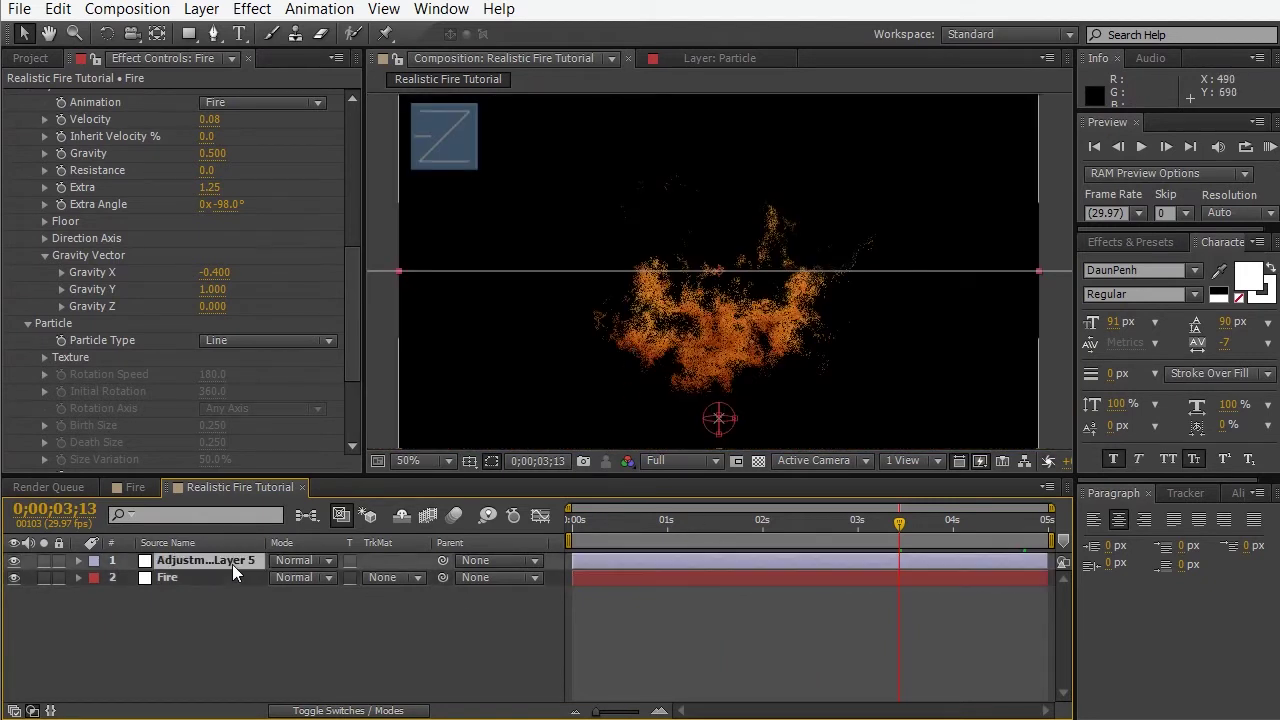
click(249, 10)
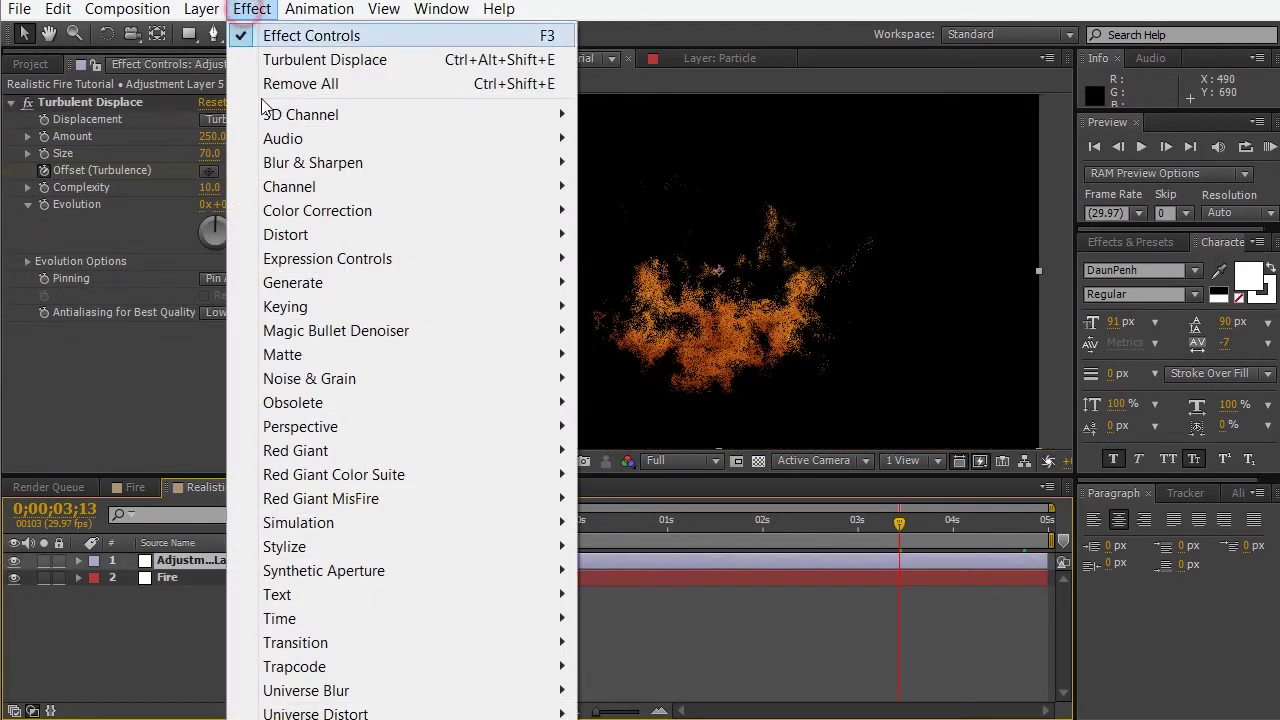
mouse_move(474, 163)
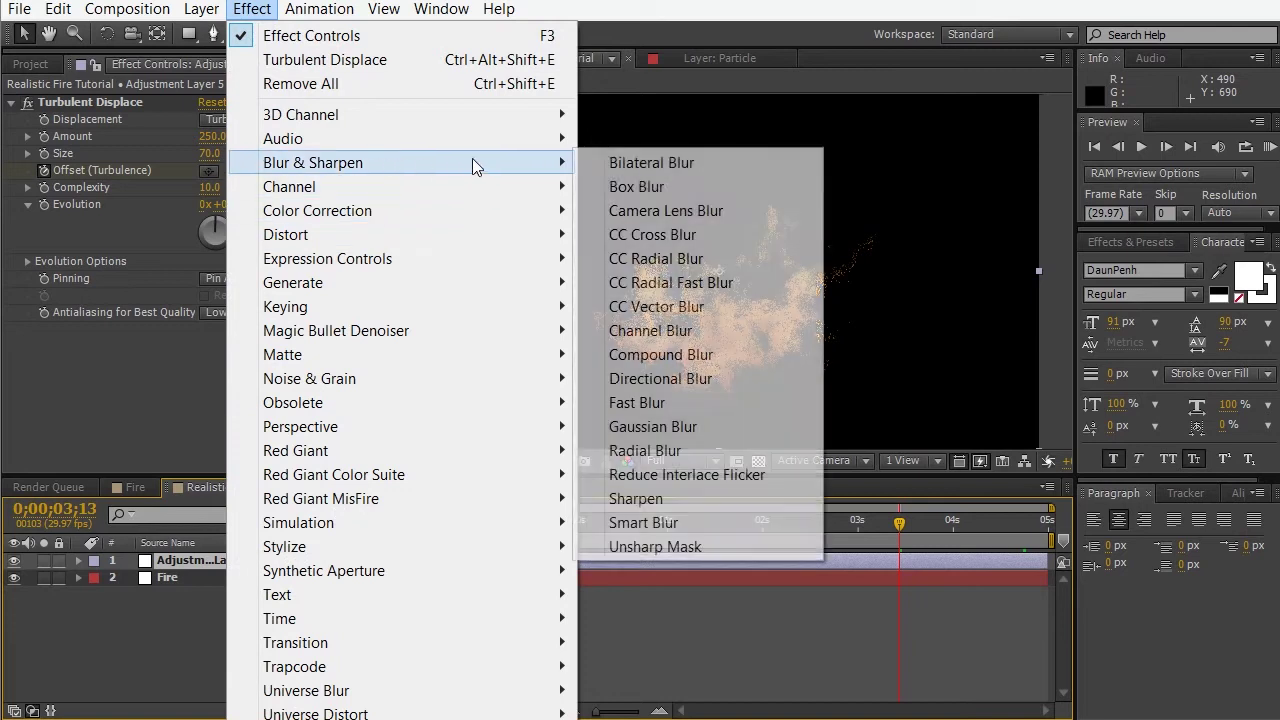
click(657, 426)
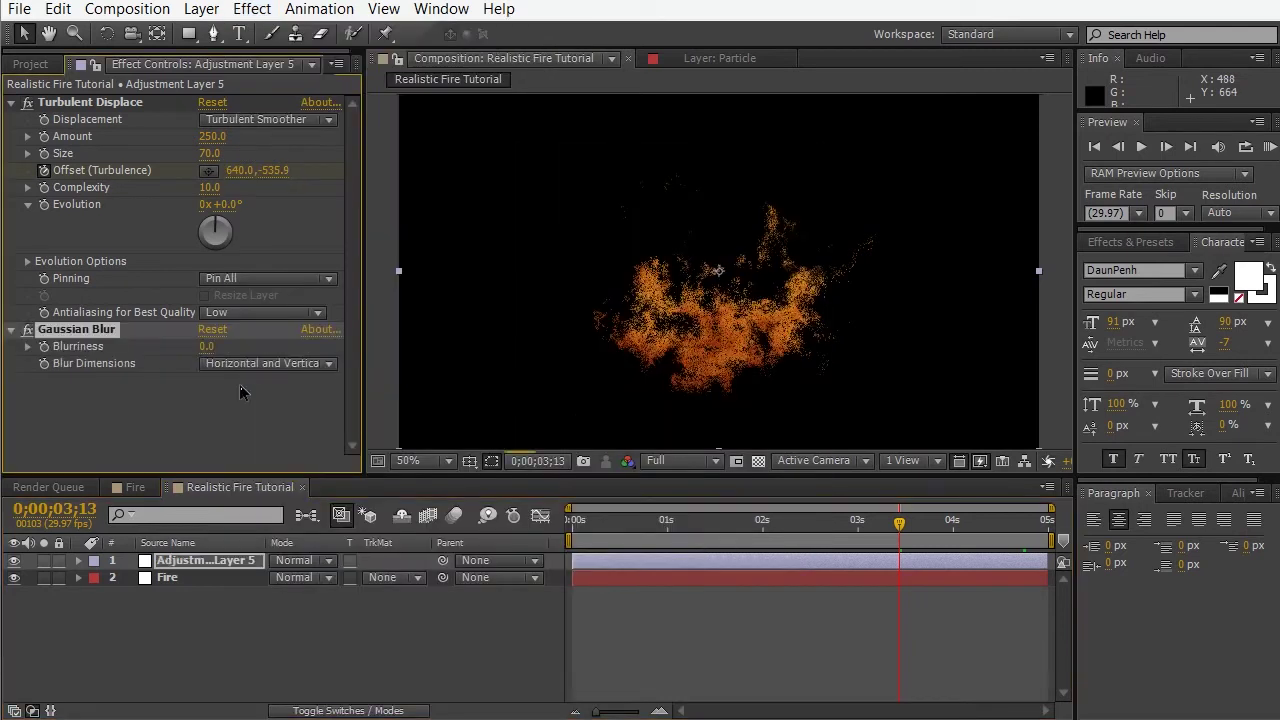
click(207, 346)
text(3)
key(Return)
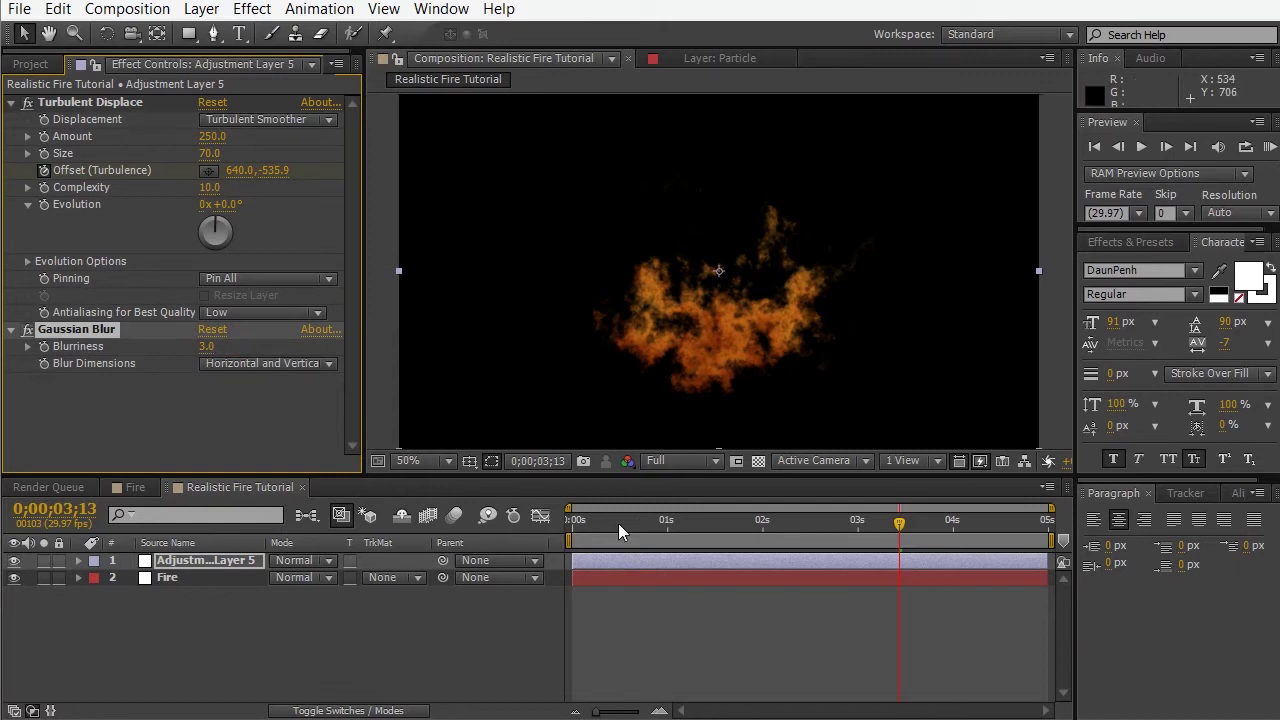
drag(618, 523, 813, 522)
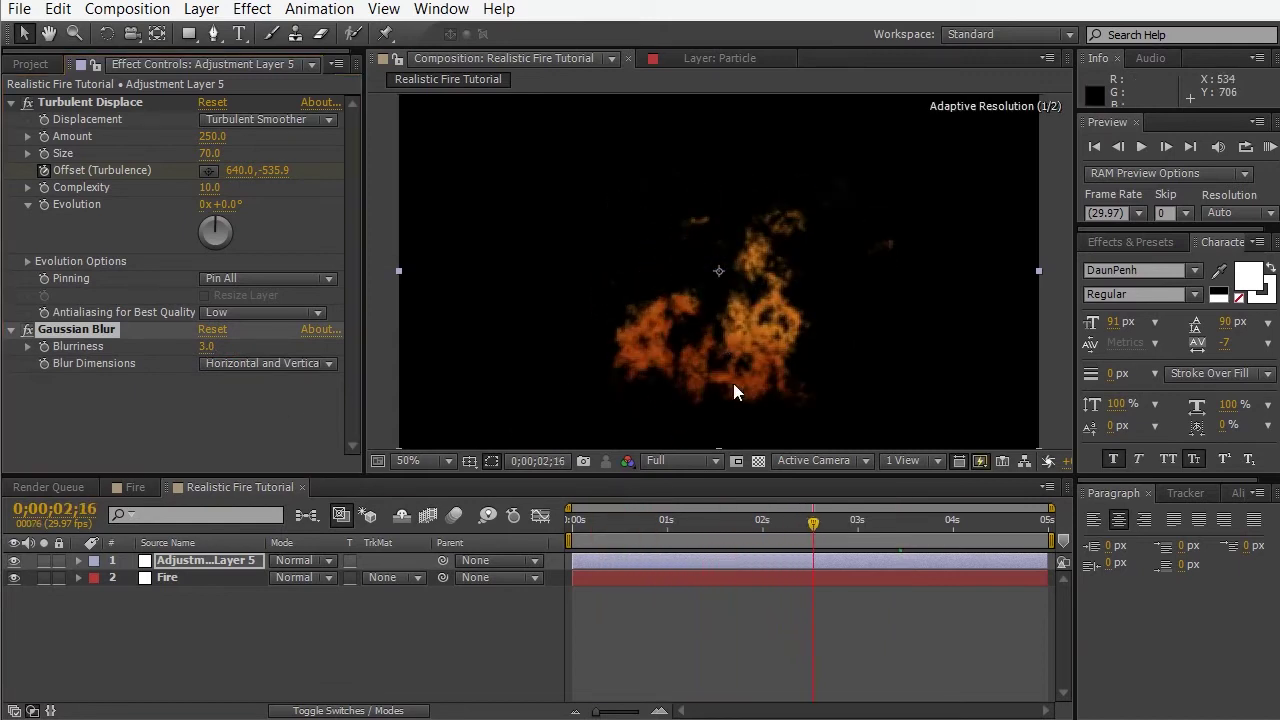
key(period)
key(period)
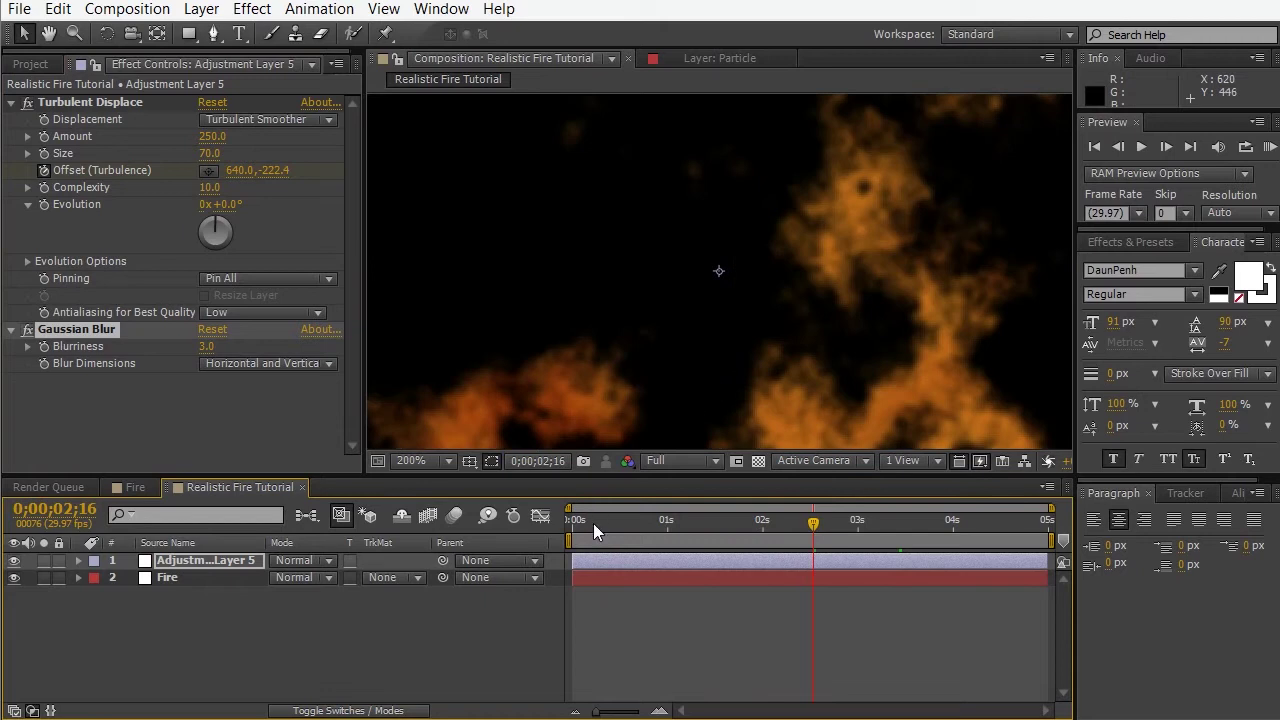
drag(594, 525, 712, 528)
key(comma)
key(comma)
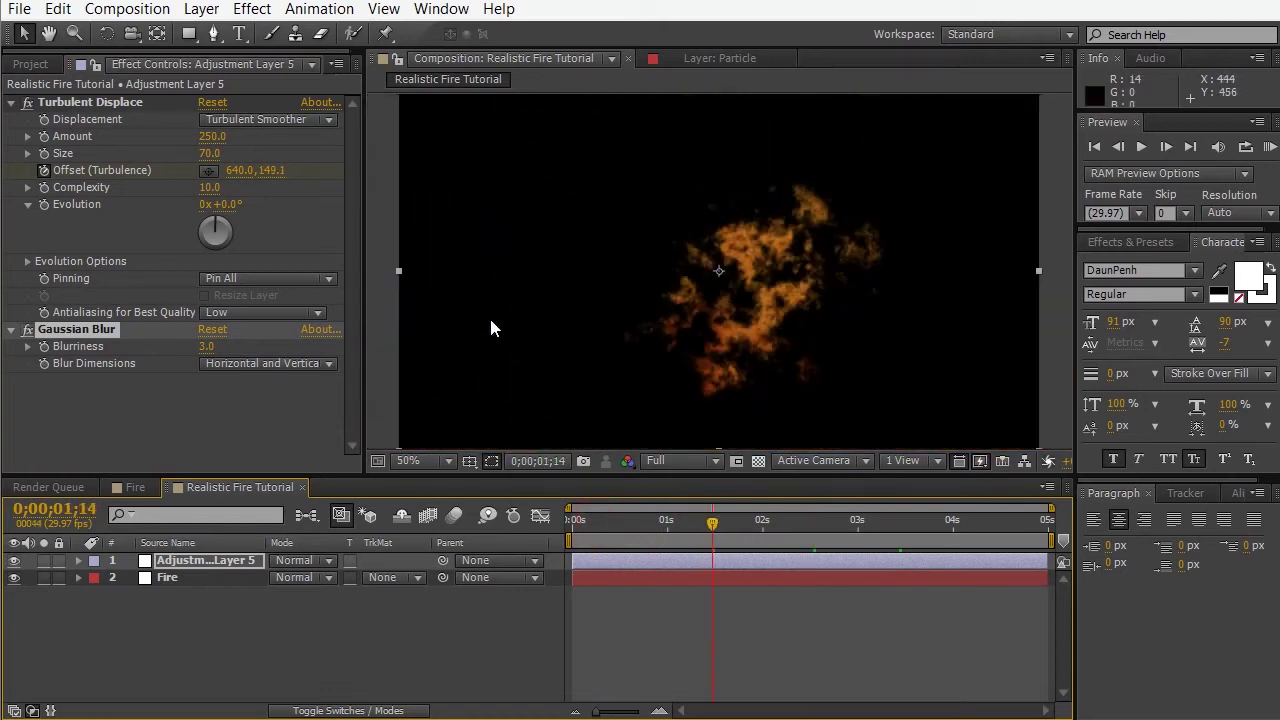
Fine-tune Blurriness, settling at about 2.8, and preview the fire from the start.
click(210, 346)
key(Return)
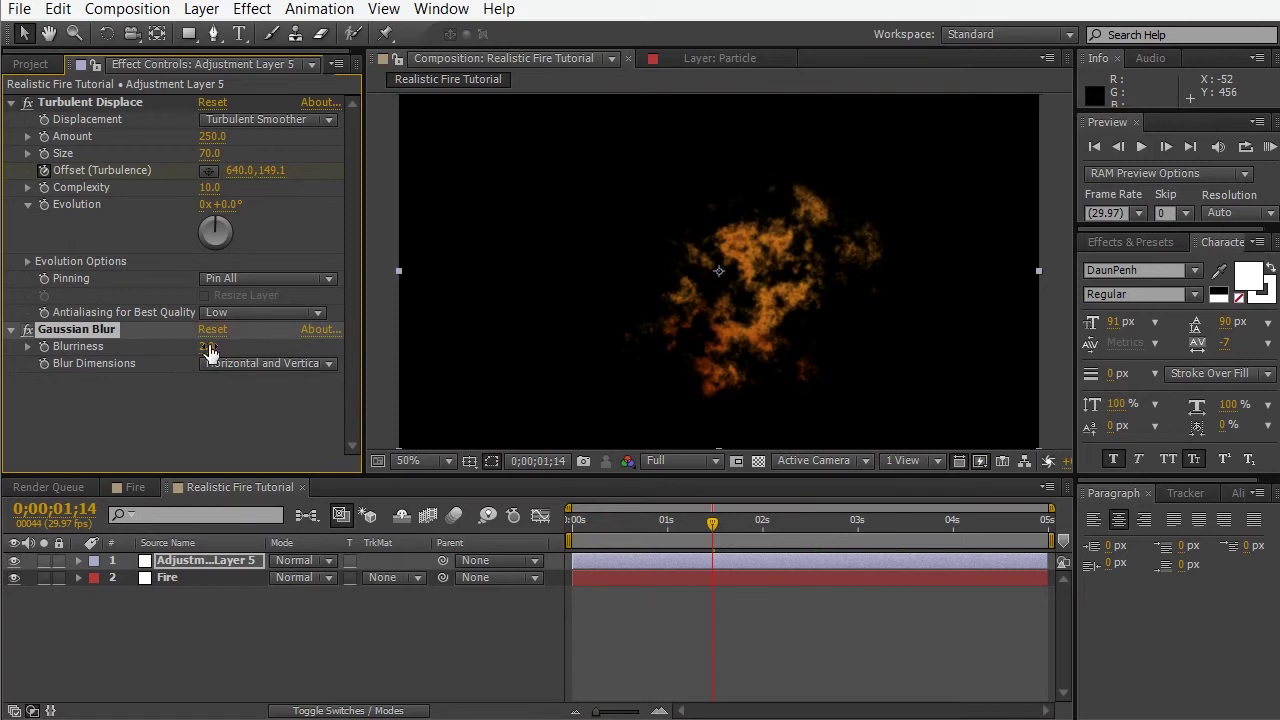
drag(208, 347, 222, 346)
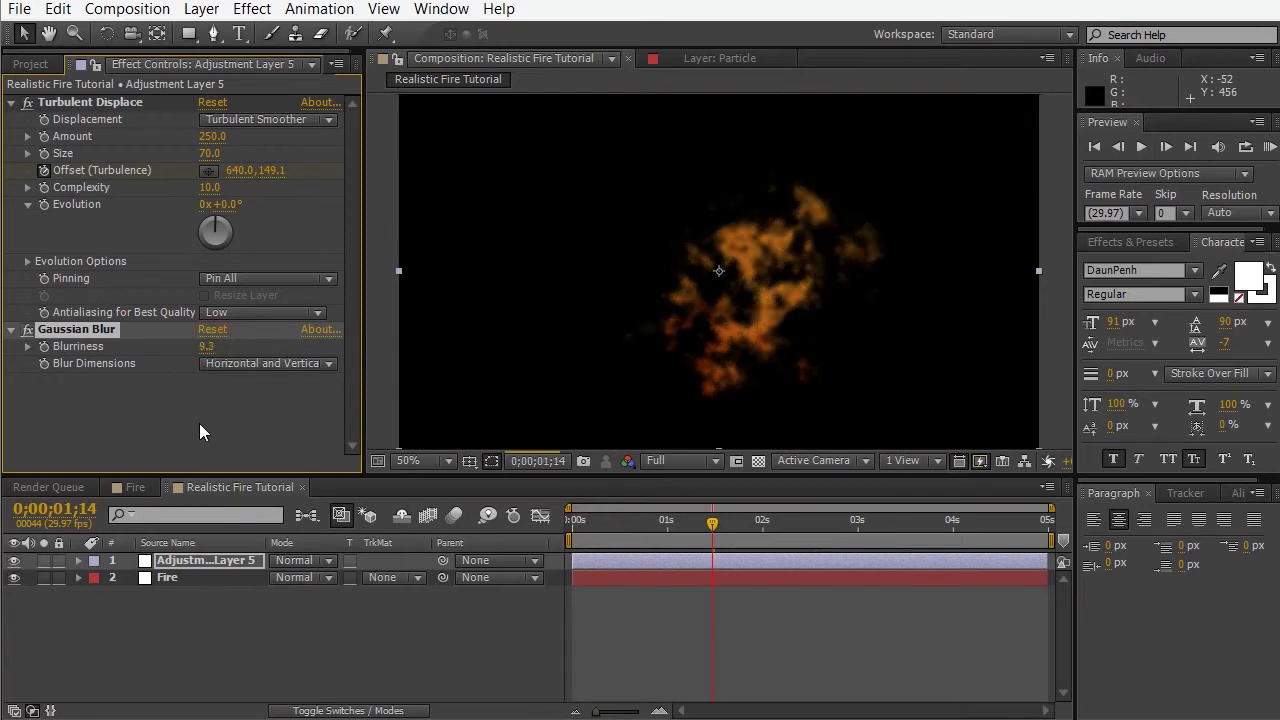
drag(211, 348, 108, 347)
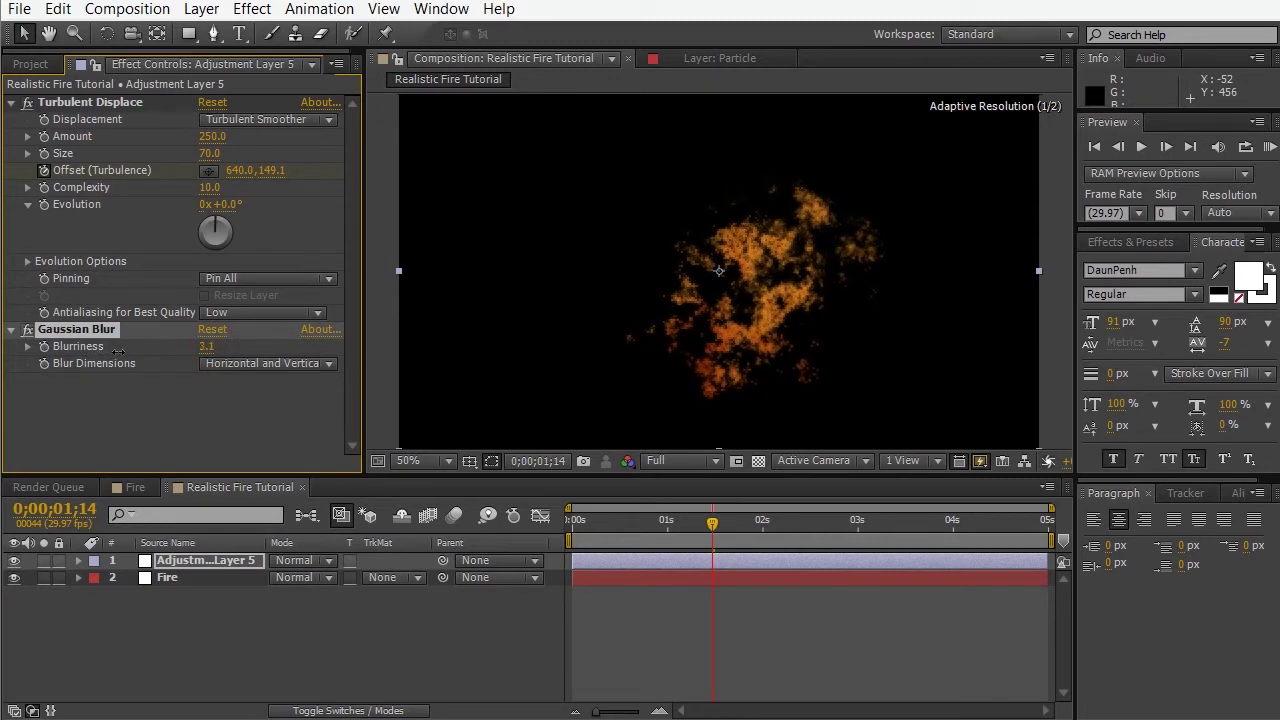
drag(117, 352, 114, 352)
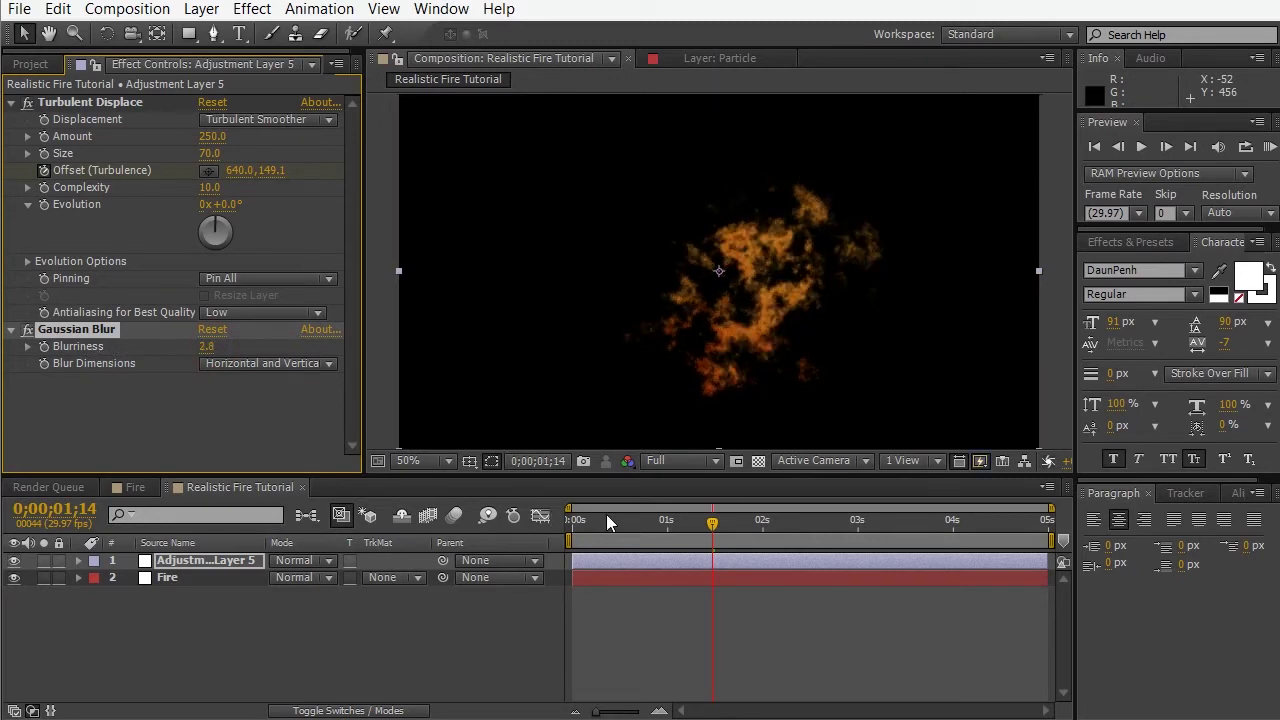
drag(601, 517, 915, 533)
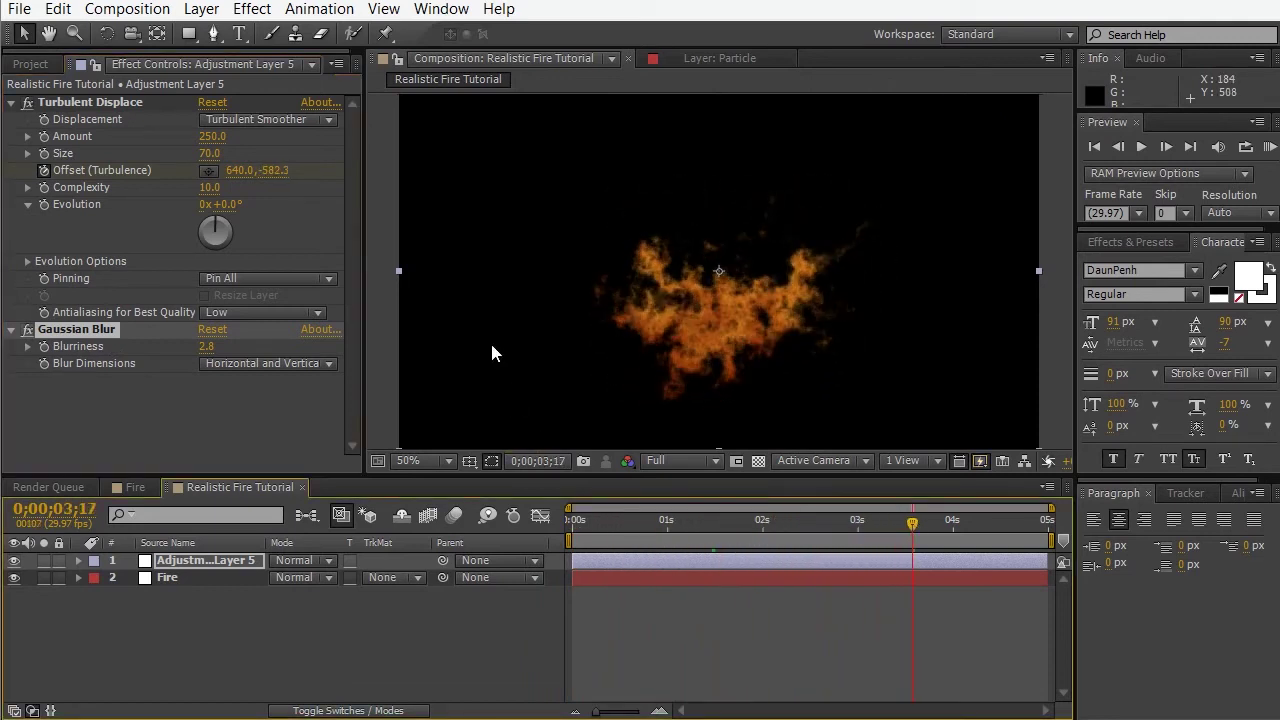
click(595, 524)
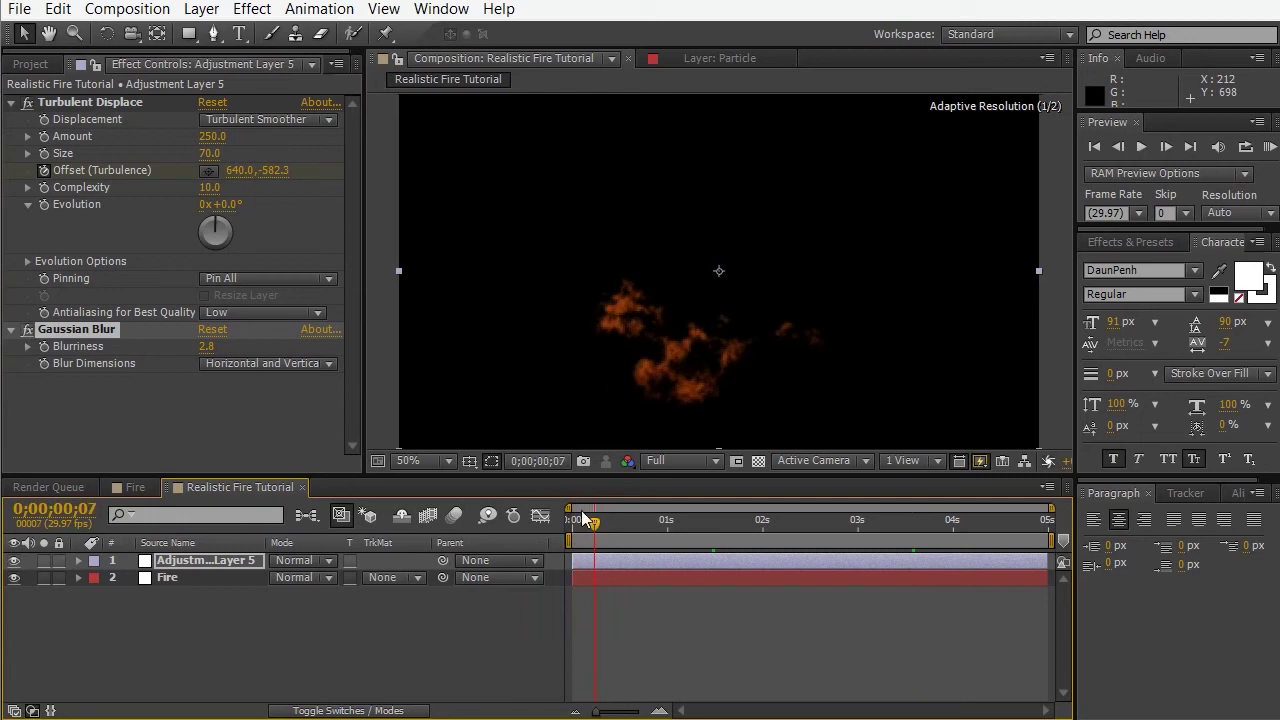
Apply the Glow effect to Adjustment Layer 5.
click(240, 10)
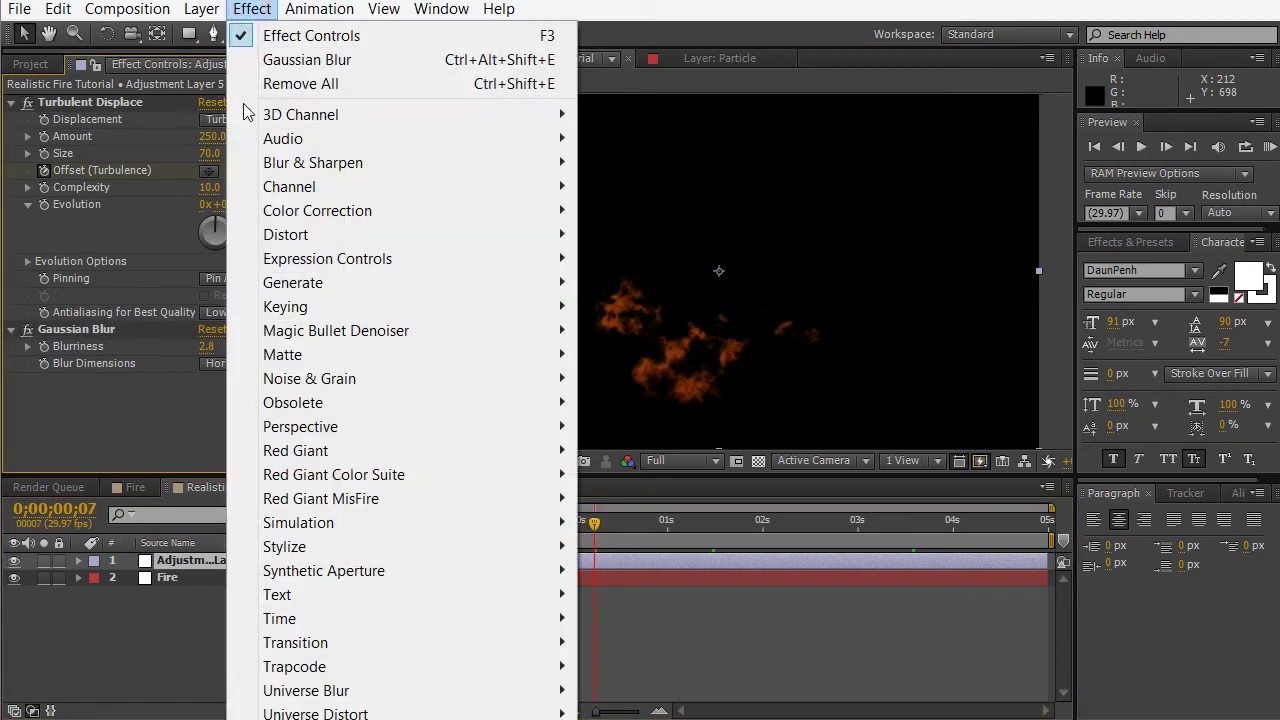
mouse_move(423, 548)
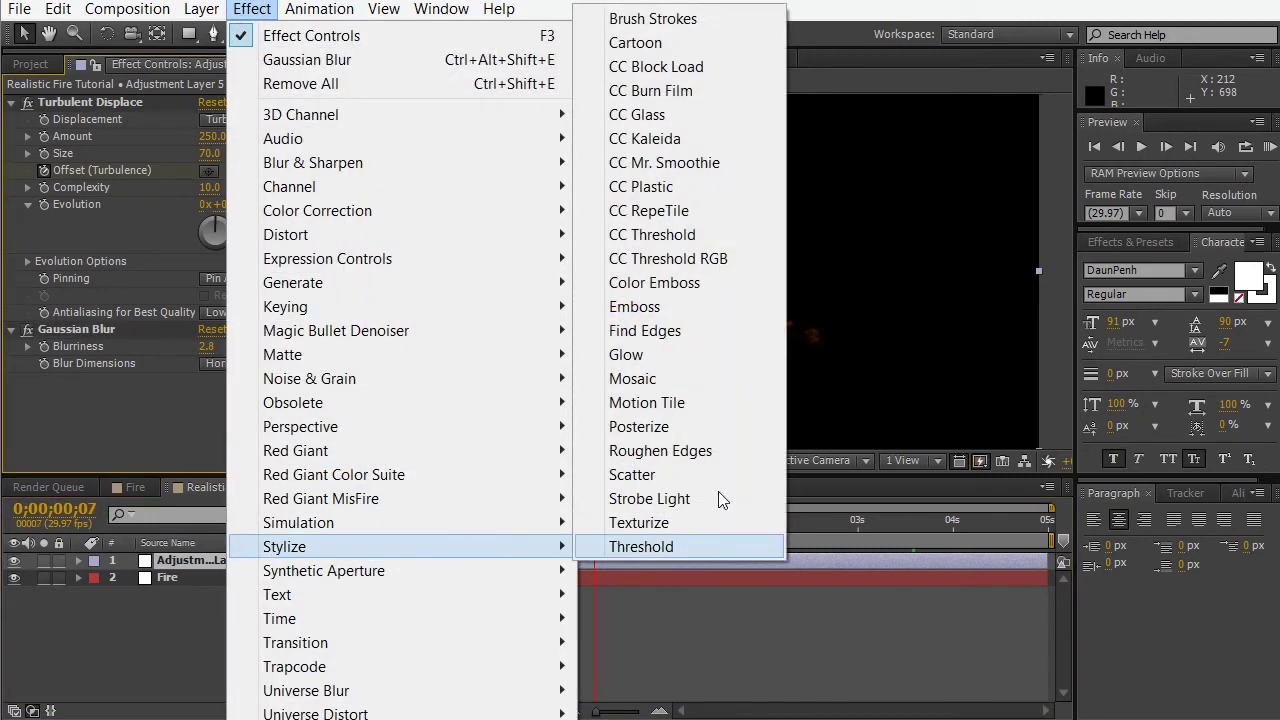
click(697, 358)
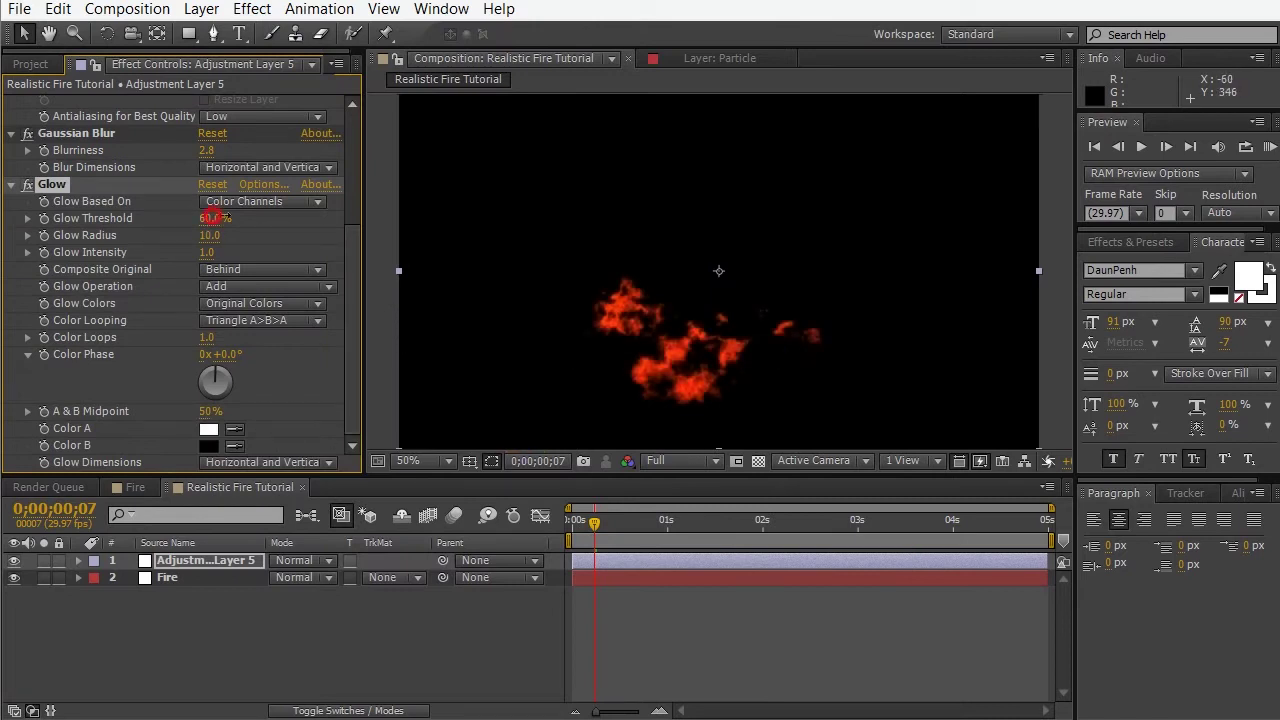
Rough in the Glow with Threshold about 73% and Radius 173, previewing a later frame.
drag(213, 217, 246, 217)
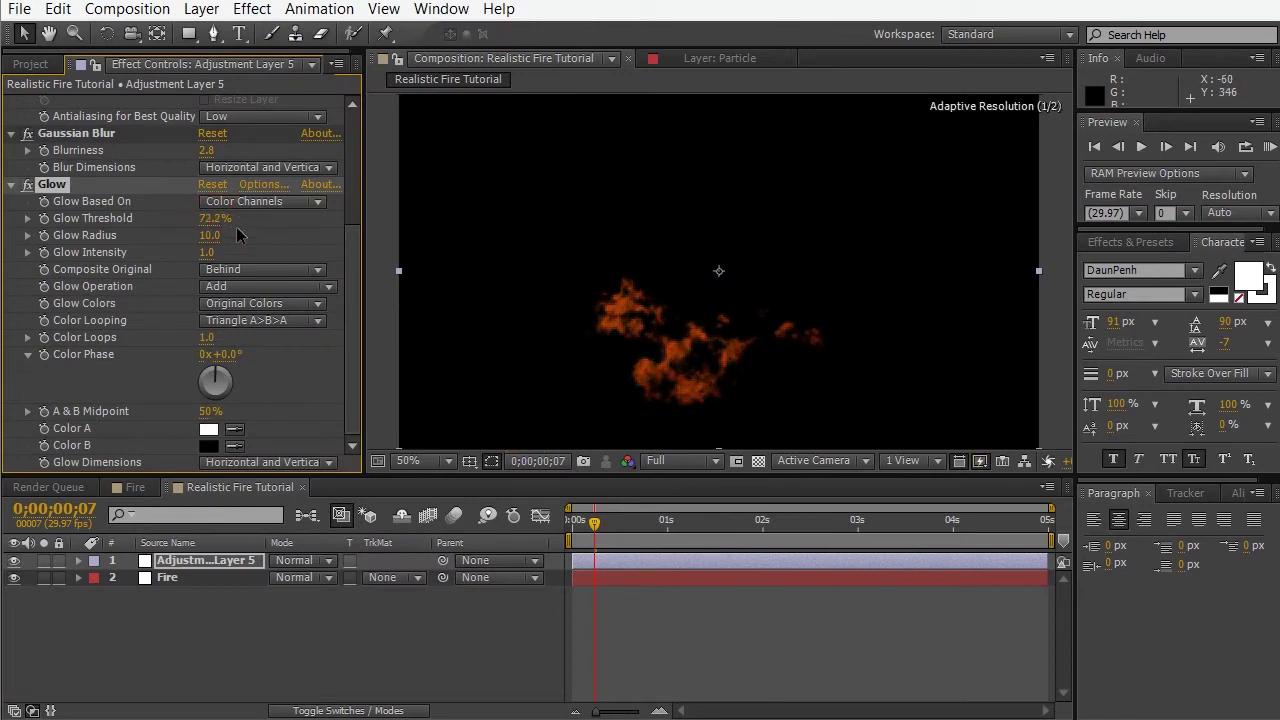
mouse_move(212, 235)
mouse_down()
mouse_move(255, 257)
mouse_move(188, 238)
mouse_up()
drag(587, 530, 829, 528)
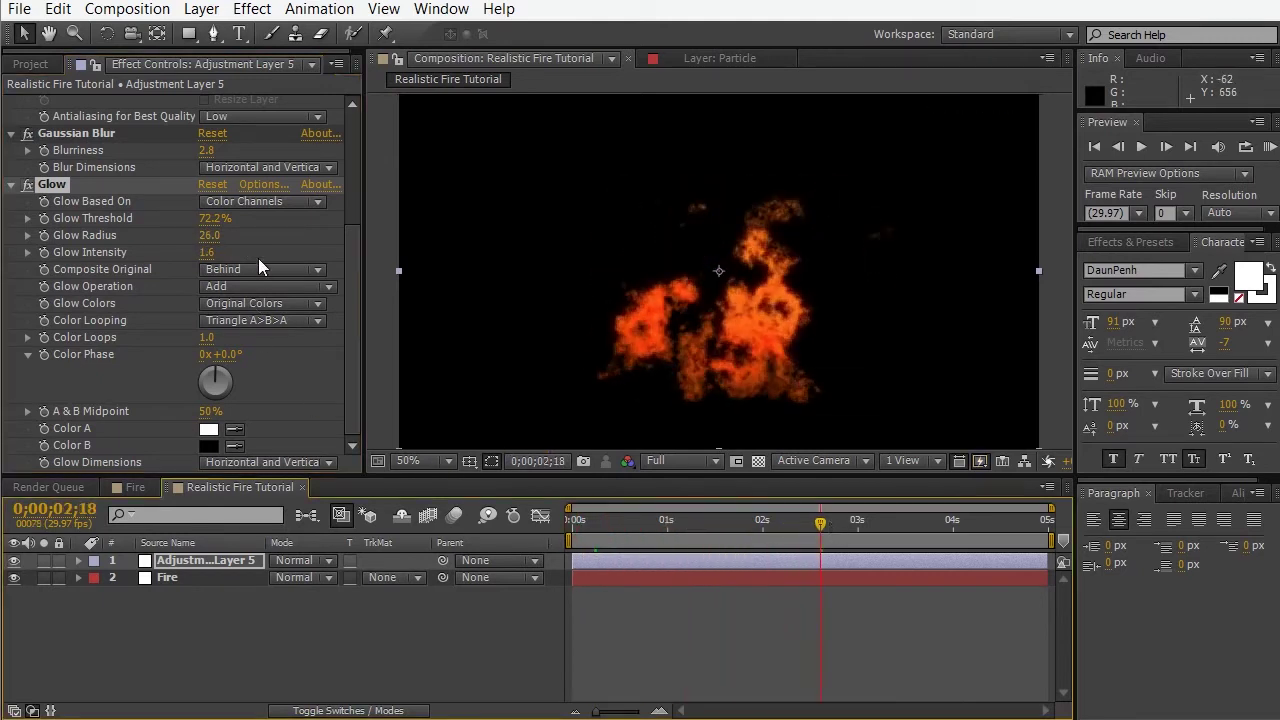
drag(193, 235, 600, 225)
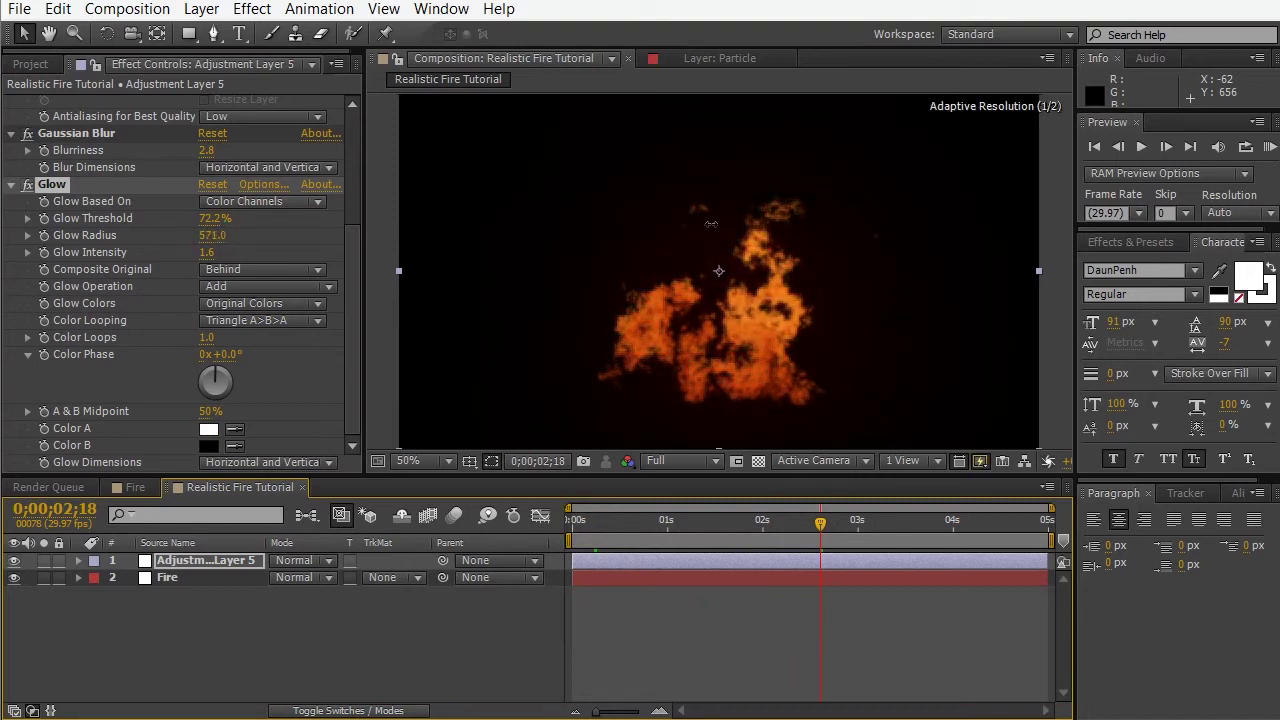
drag(396, 308, 430, 308)
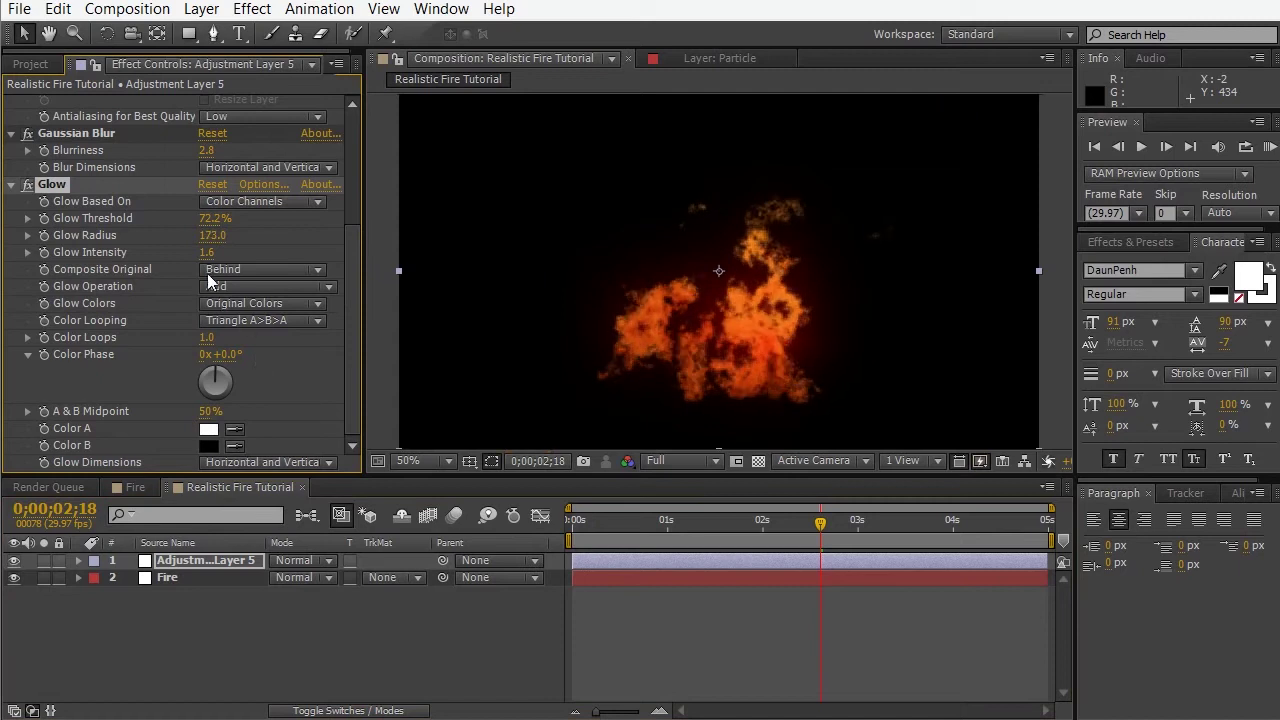
Settle the Glow at Threshold 90.6%, Radius 28 and Intensity 1.8, previewing the fire.
drag(212, 218, 270, 205)
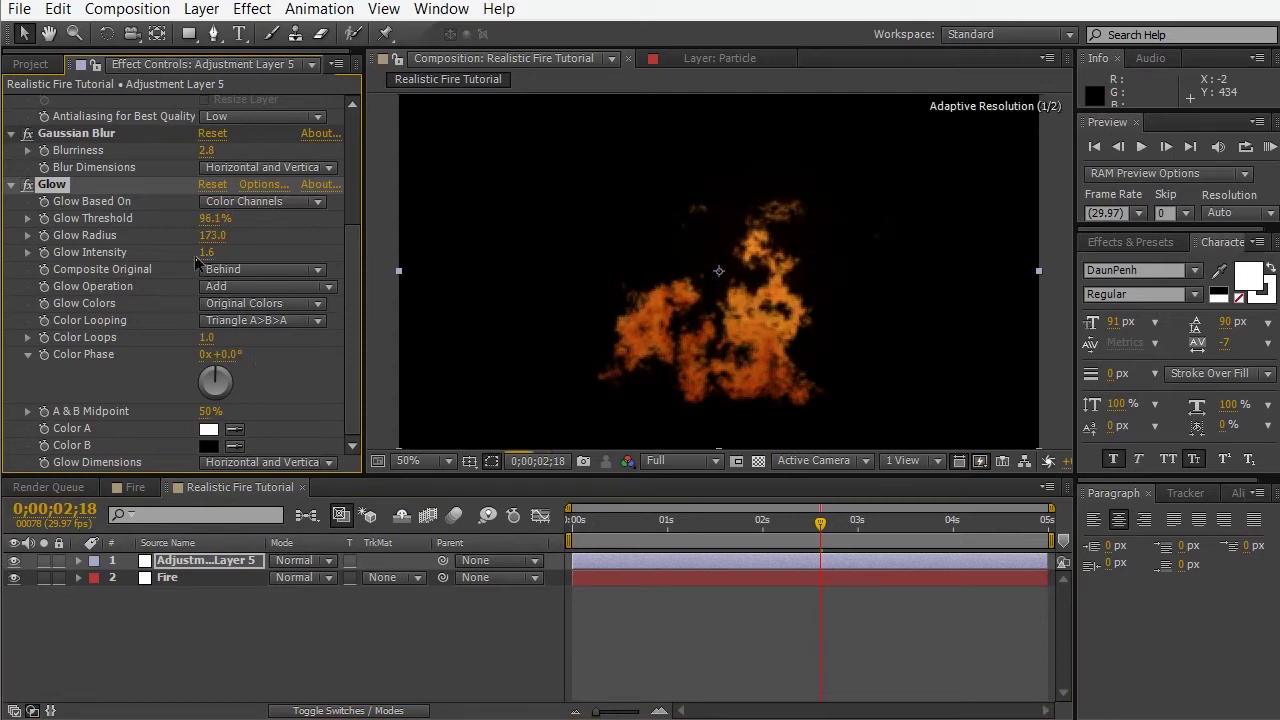
drag(203, 254, 258, 251)
drag(592, 527, 908, 524)
drag(220, 247, 77, 245)
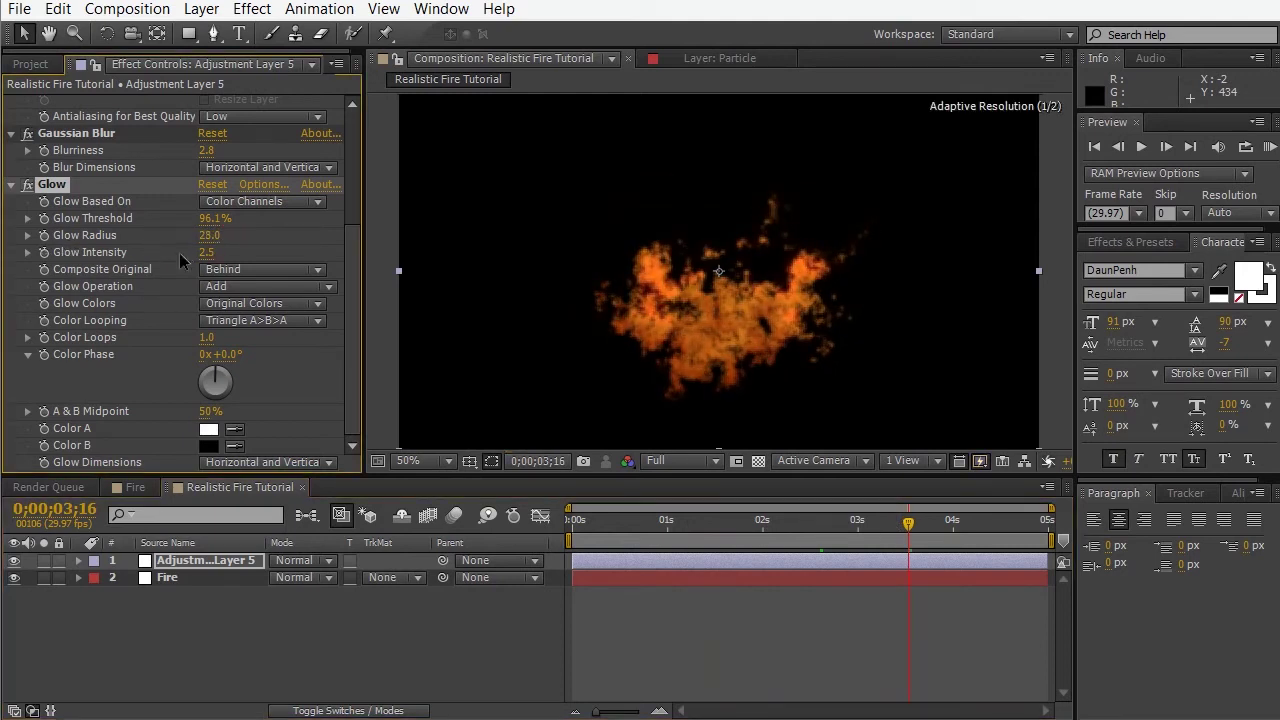
mouse_move(205, 252)
mouse_down()
mouse_move(212, 228)
mouse_move(198, 220)
mouse_up()
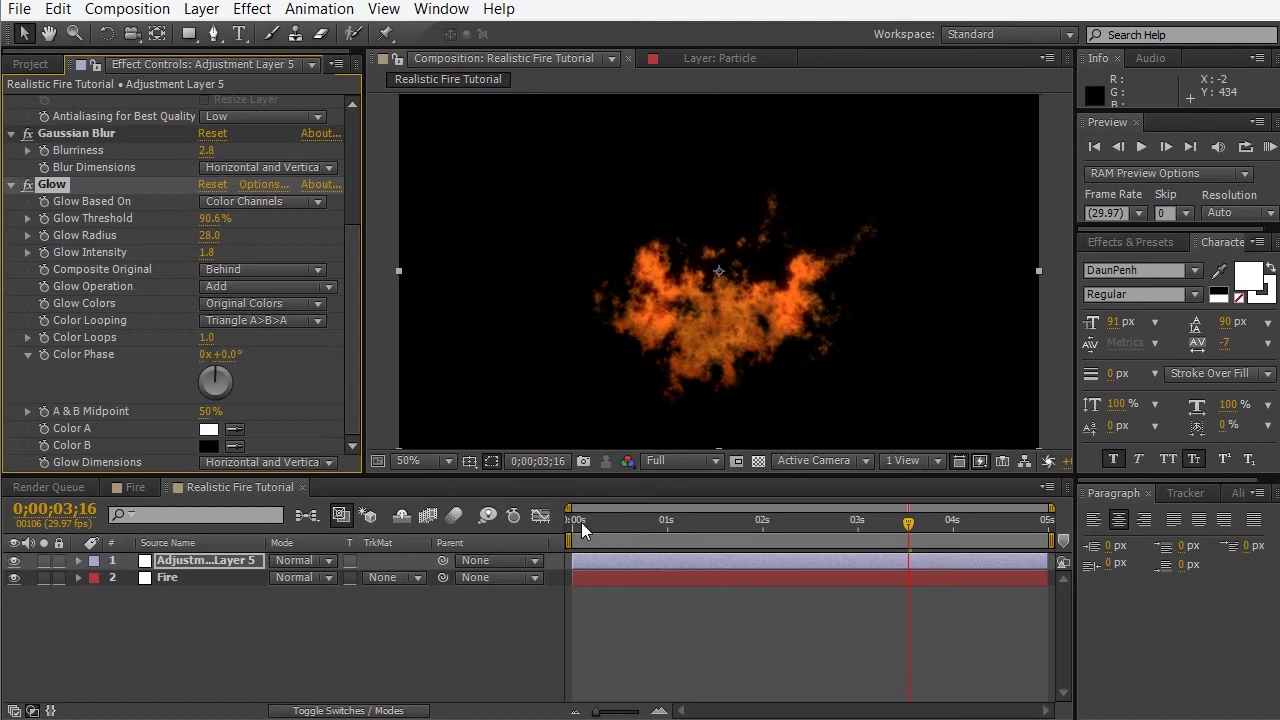
drag(581, 522, 1046, 515)
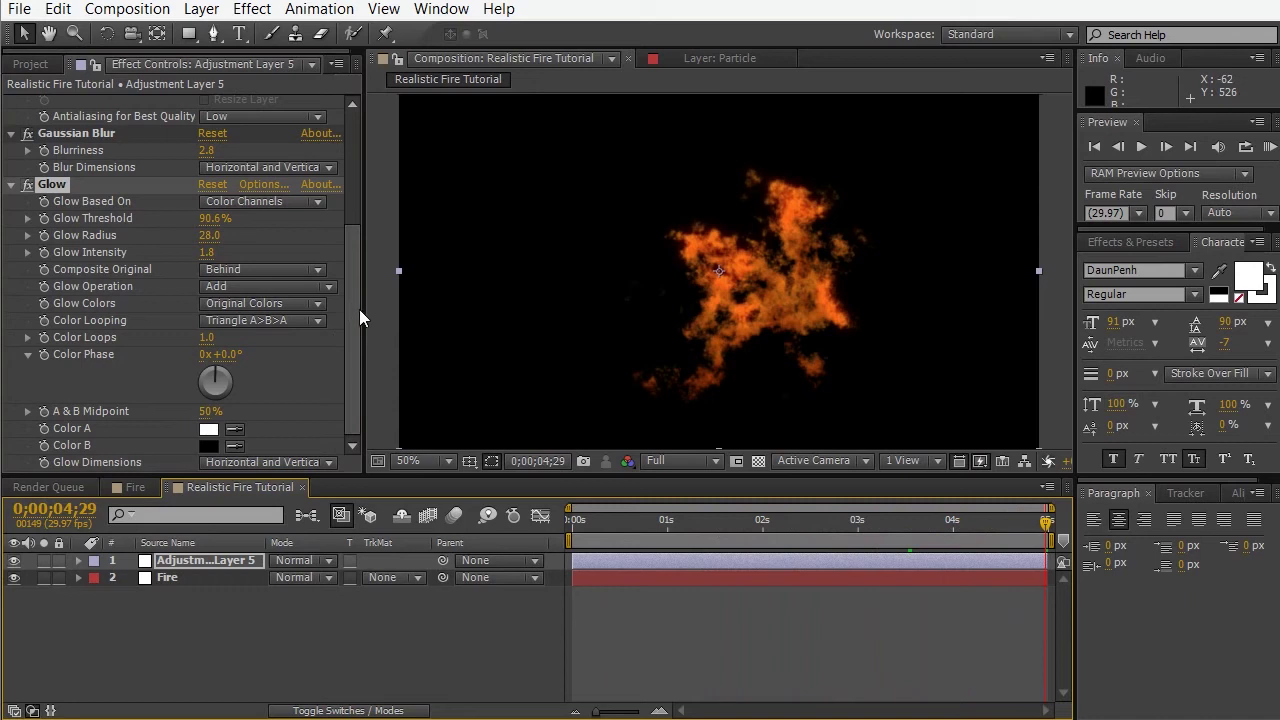
Give the Fire layer's particles an orange Death Color, after trying brown and bright red.
click(224, 579)
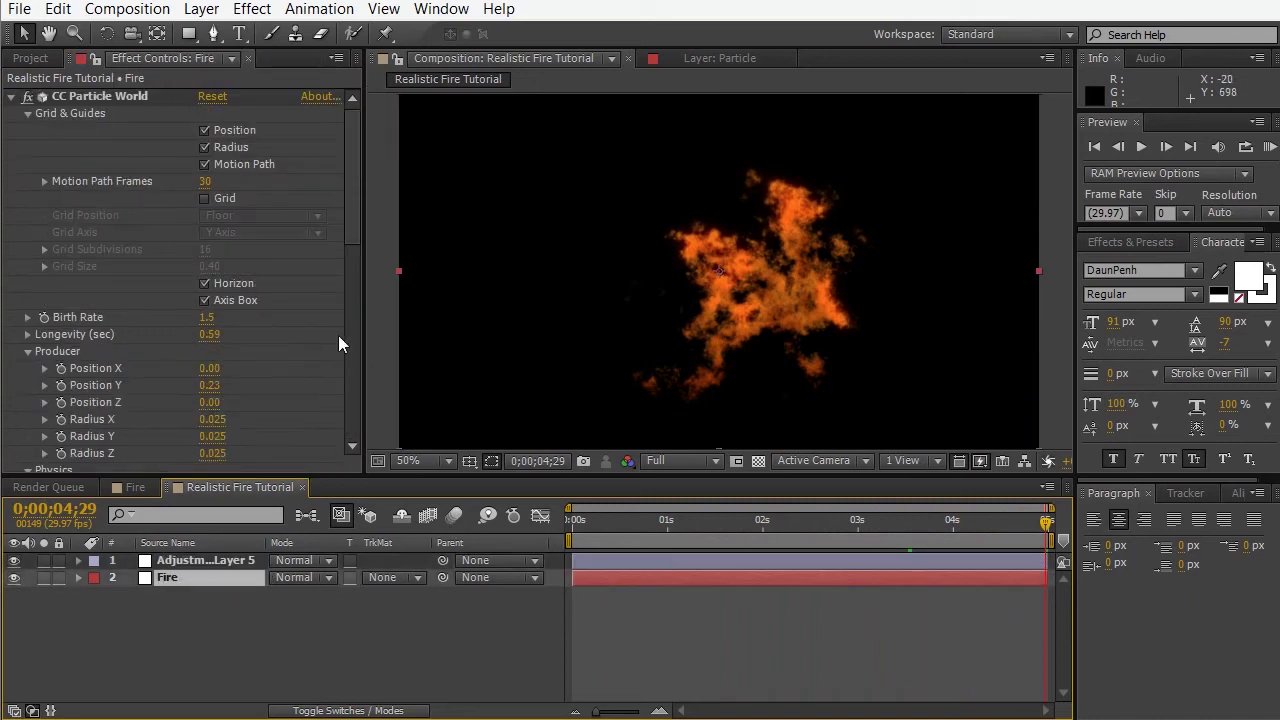
drag(356, 174, 415, 340)
click(211, 392)
mouse_move(409, 470)
mouse_down()
mouse_move(314, 317)
mouse_move(351, 466)
mouse_move(415, 403)
mouse_up()
drag(450, 462, 441, 521)
mouse_move(394, 431)
mouse_down()
mouse_move(391, 289)
mouse_move(403, 369)
mouse_move(413, 238)
mouse_move(414, 334)
mouse_up()
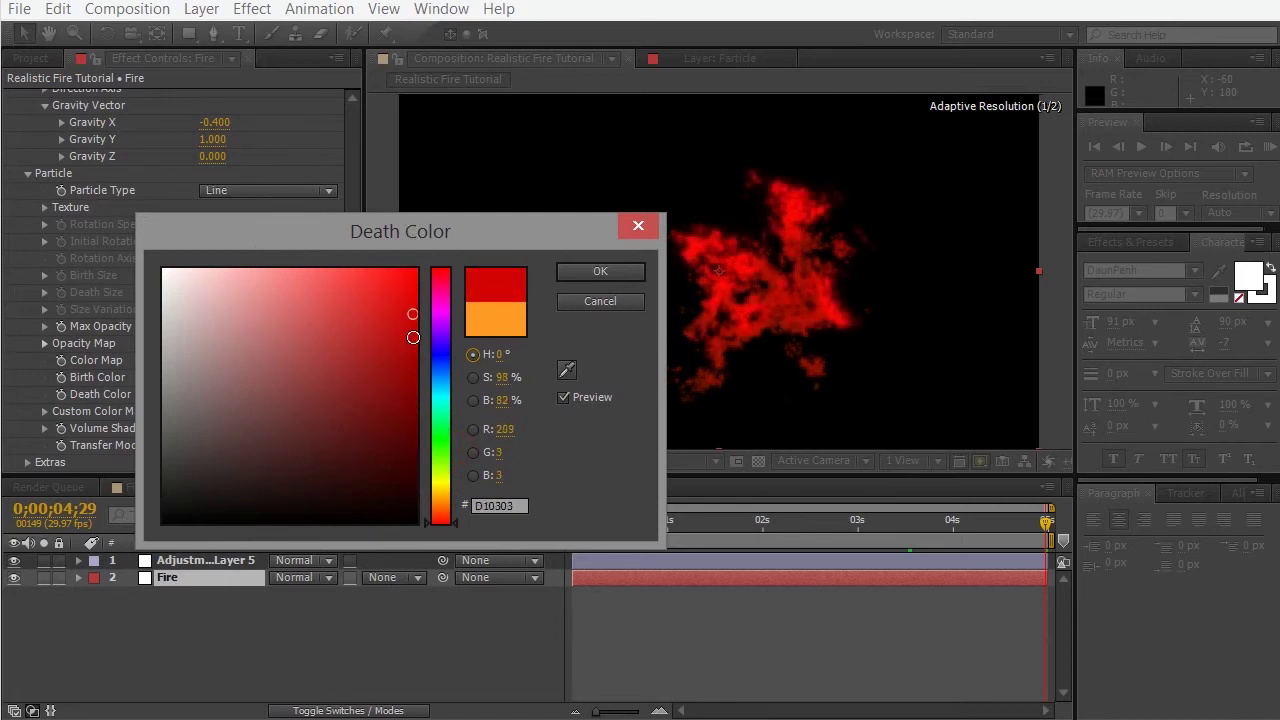
click(441, 508)
mouse_move(402, 386)
mouse_down()
mouse_move(394, 343)
mouse_move(434, 262)
mouse_up()
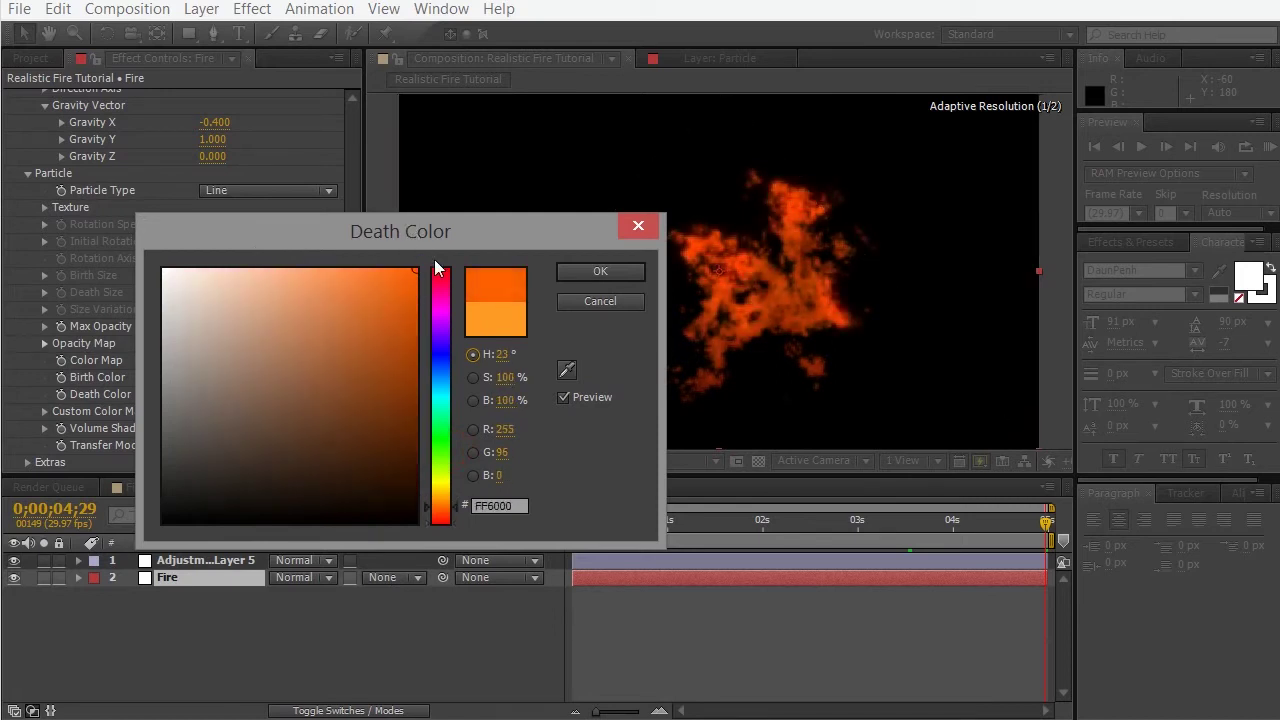
click(571, 270)
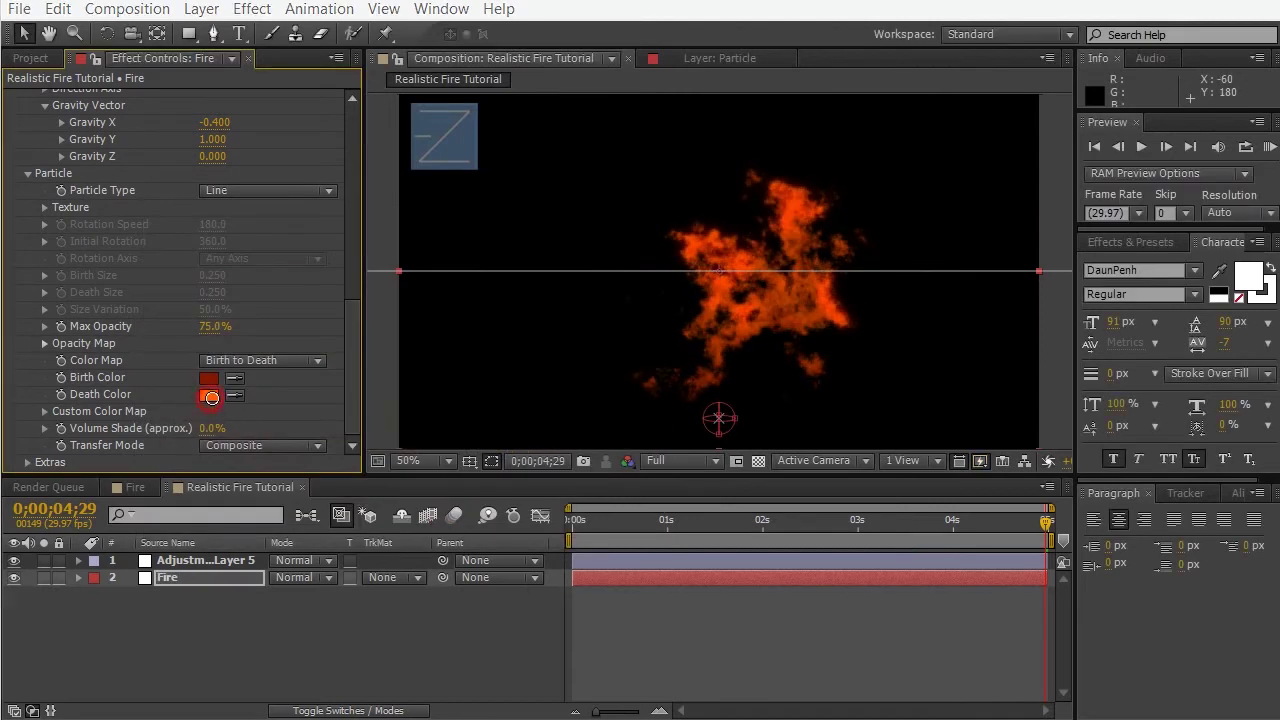
Shift the particles' Death Color to golden yellow #F8B500.
click(209, 396)
drag(446, 487, 446, 480)
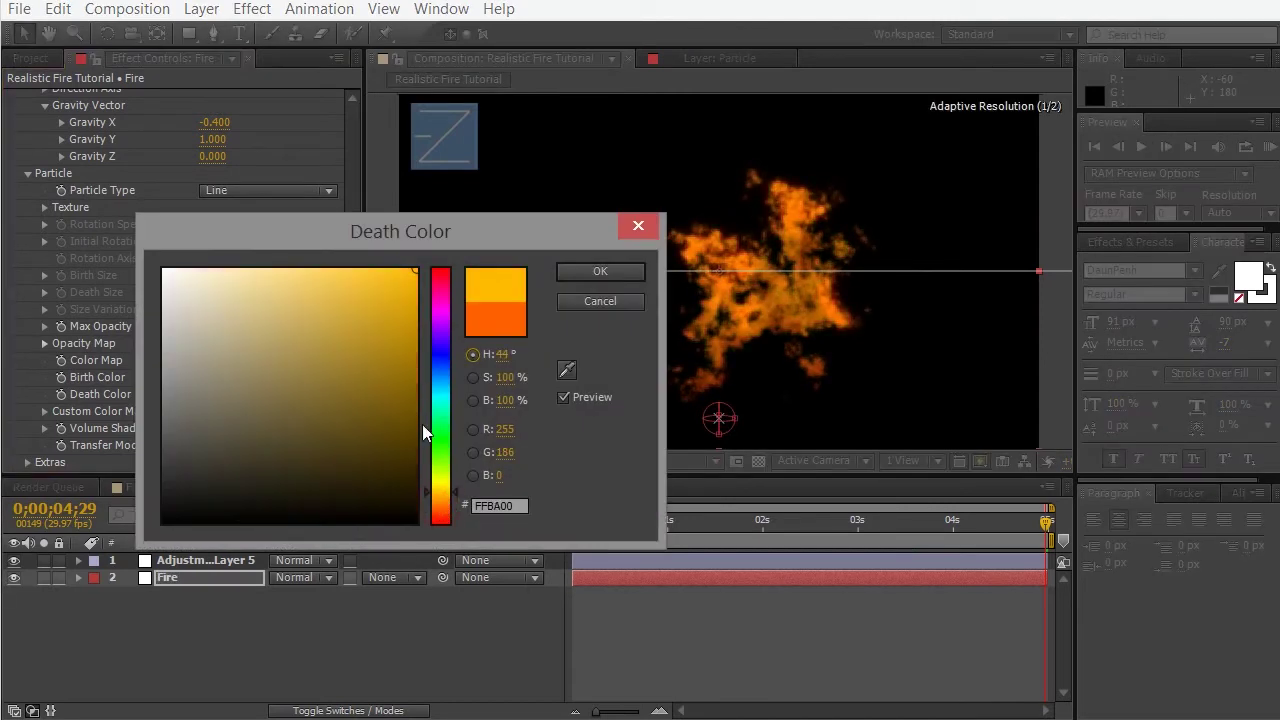
drag(400, 309, 402, 287)
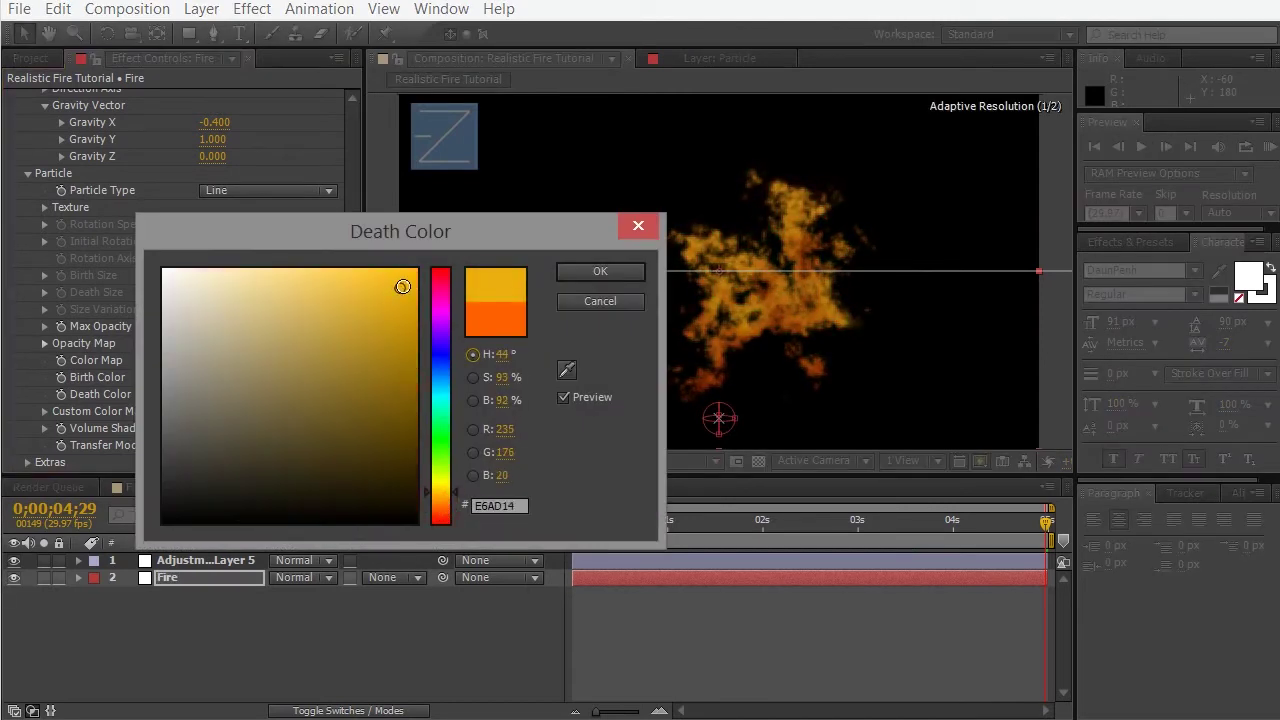
click(600, 272)
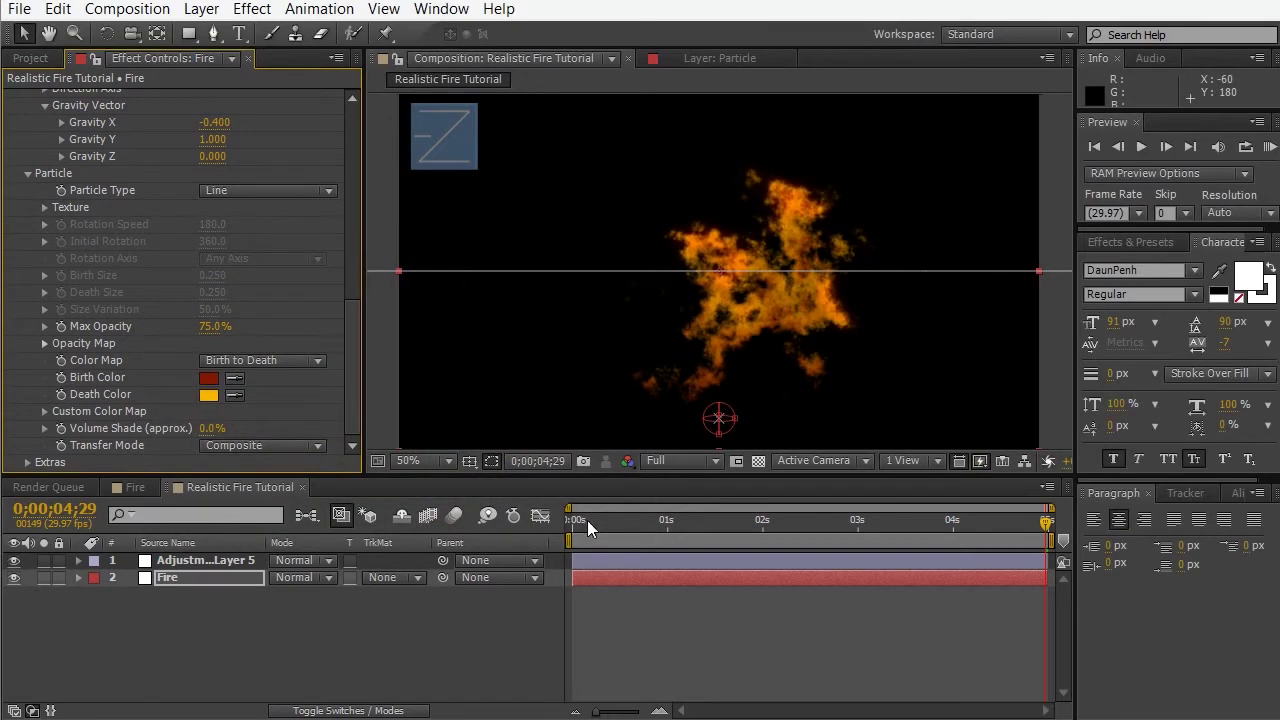
Adjust Gravity X, set Velocity to 0.85 and add Resistance 0.3, previewing the fire.
drag(587, 520, 902, 527)
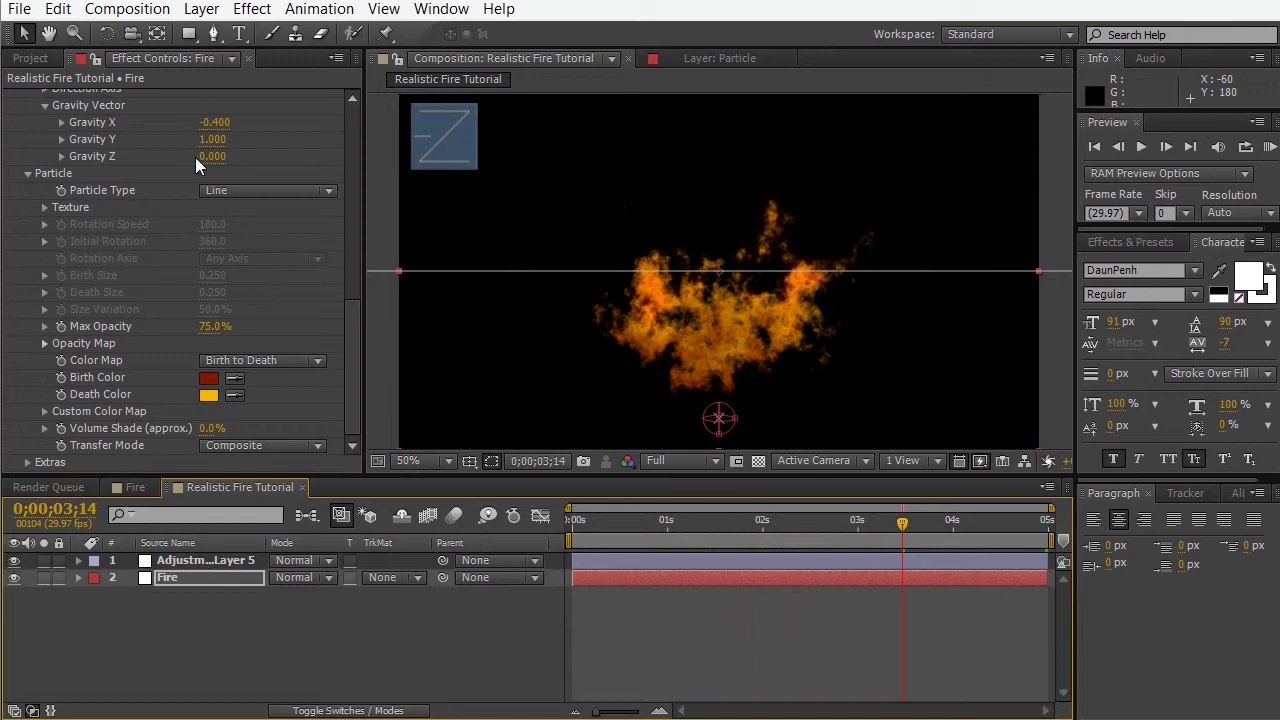
drag(190, 124, 136, 148)
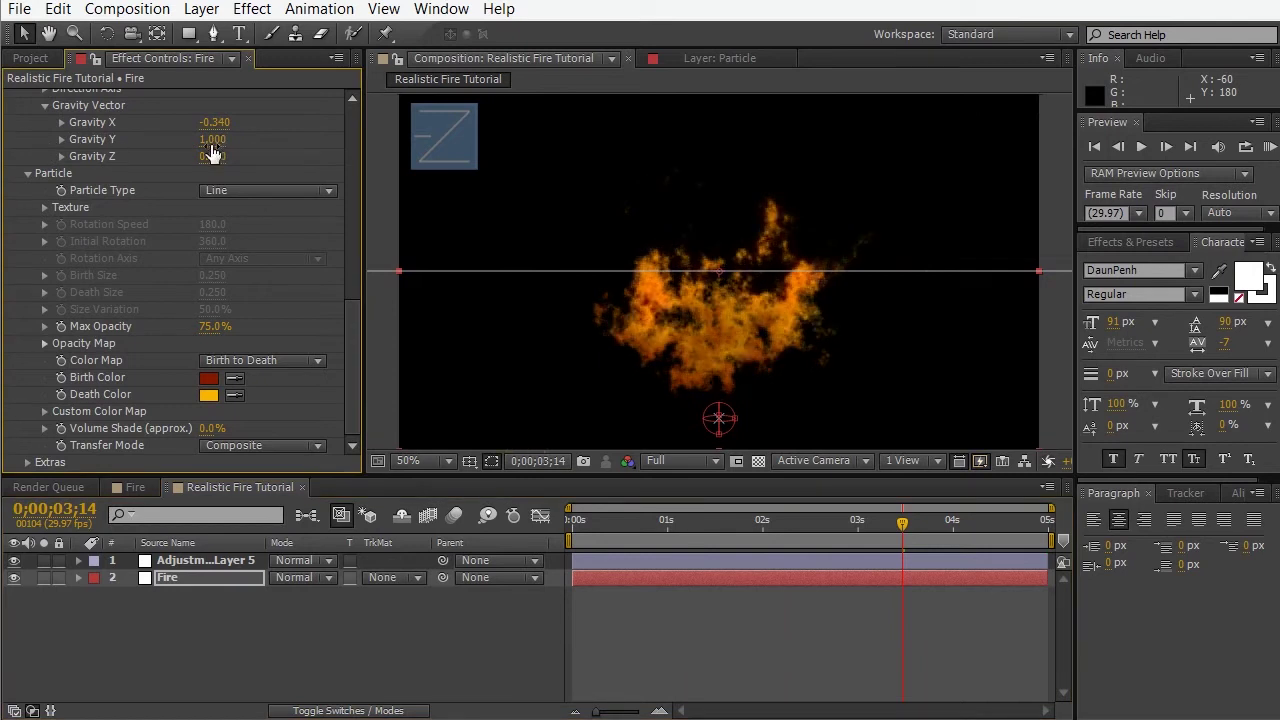
scroll(172, 326, up, 5)
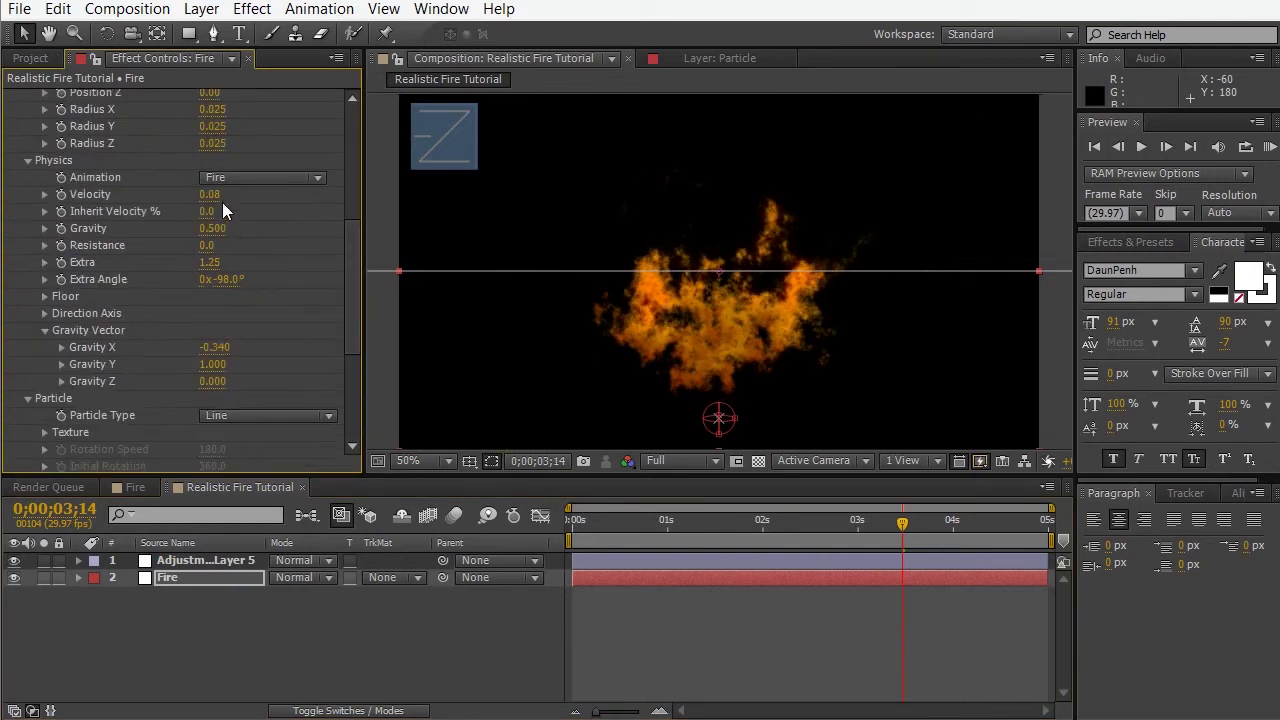
drag(209, 196, 297, 190)
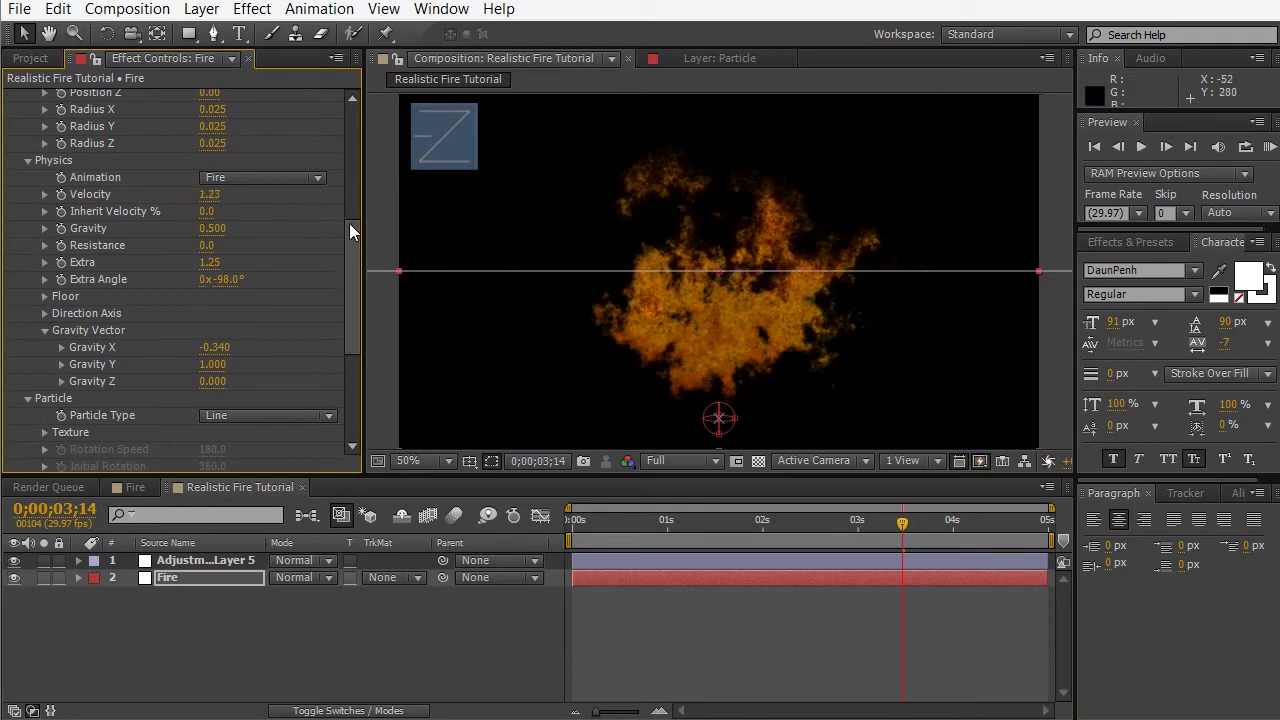
drag(183, 197, 228, 207)
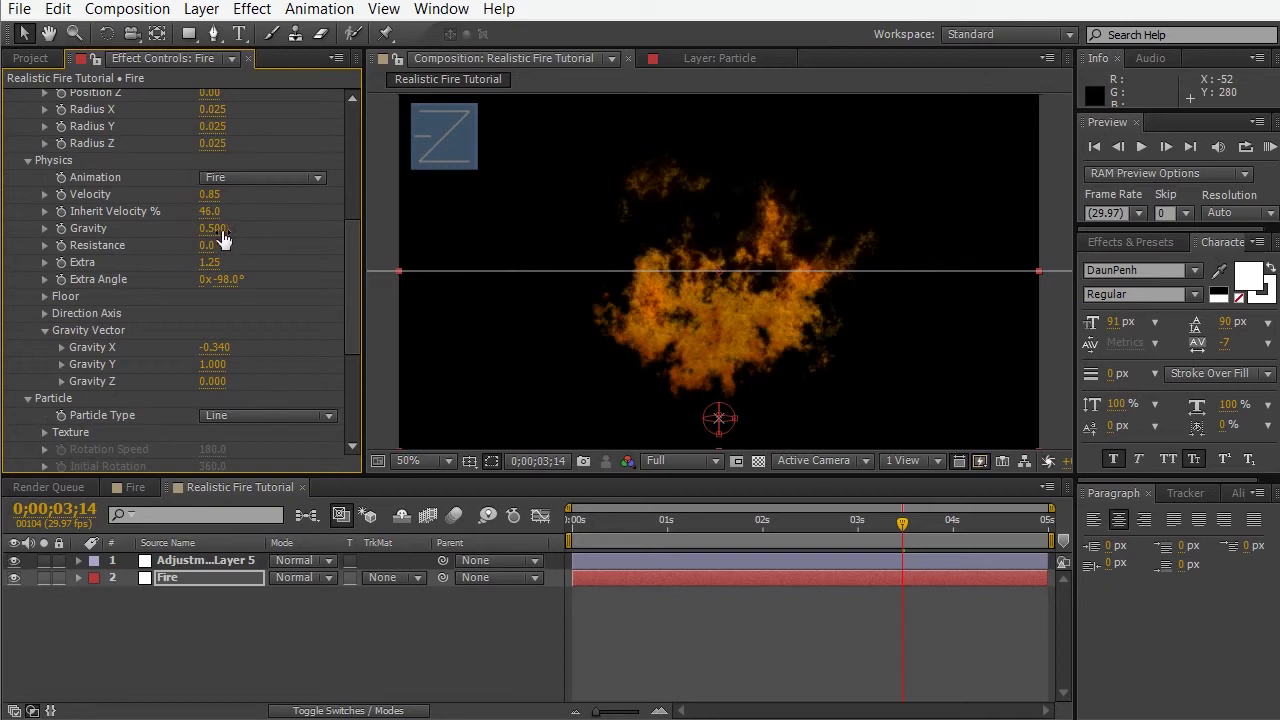
drag(226, 246, 218, 253)
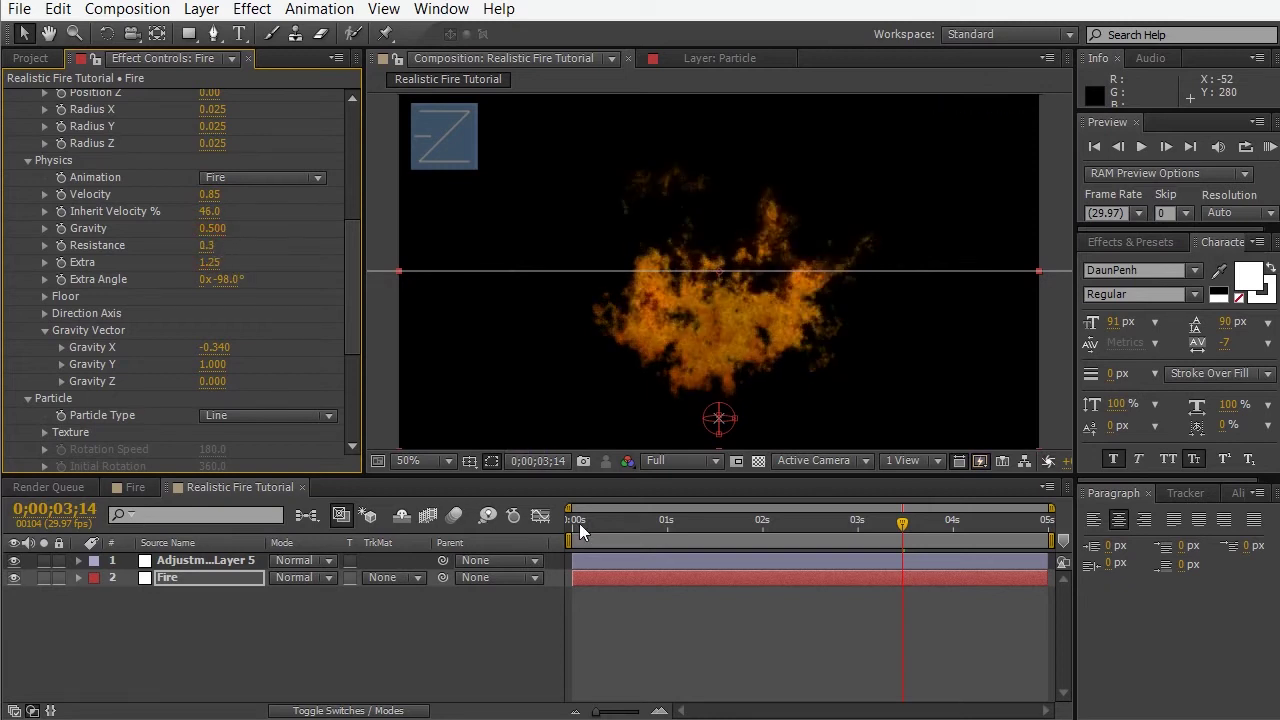
drag(579, 521, 872, 505)
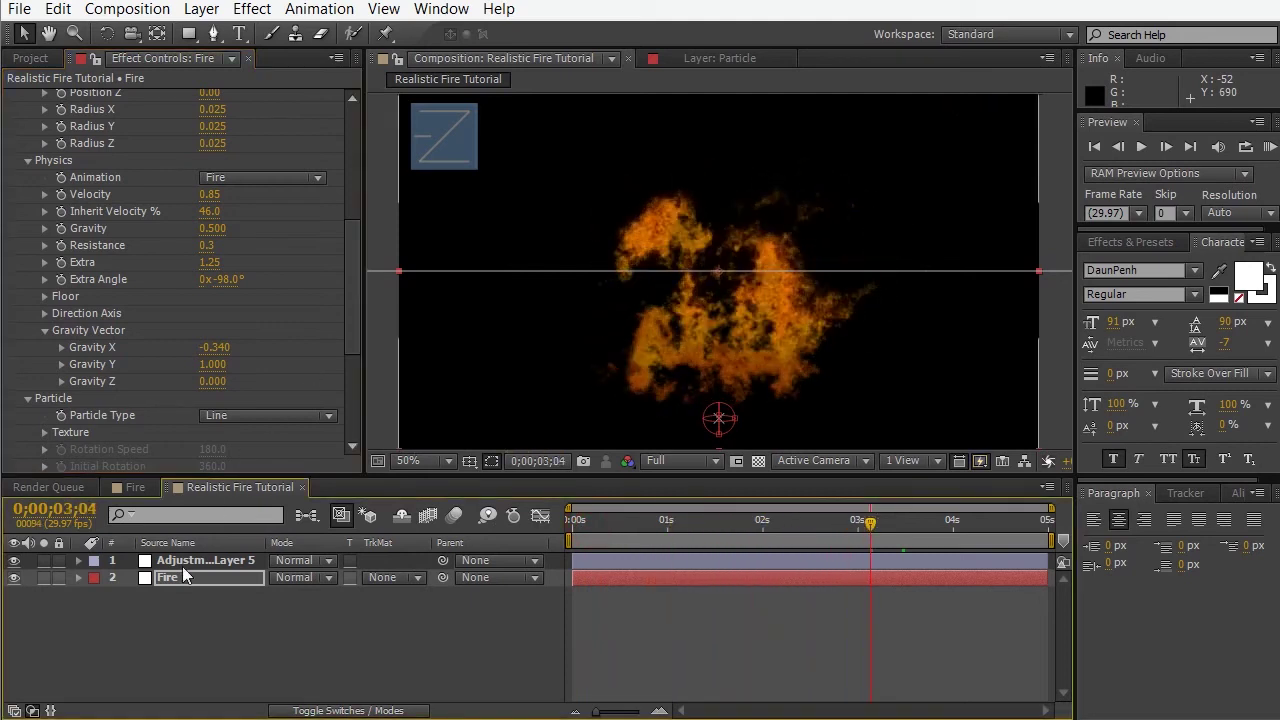
Set the emitter's Producer Radius X, Y and Z all to 0.
scroll(165, 340, up, 5)
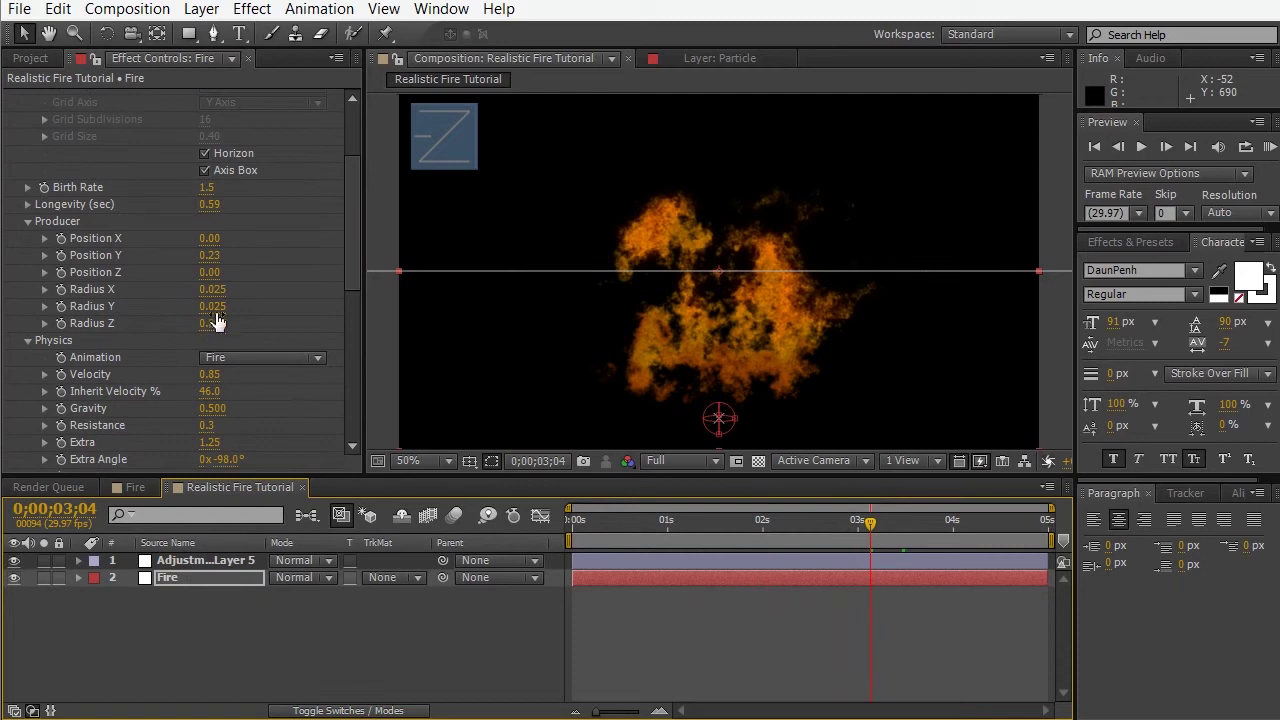
click(212, 289)
text(1)
key(Return)
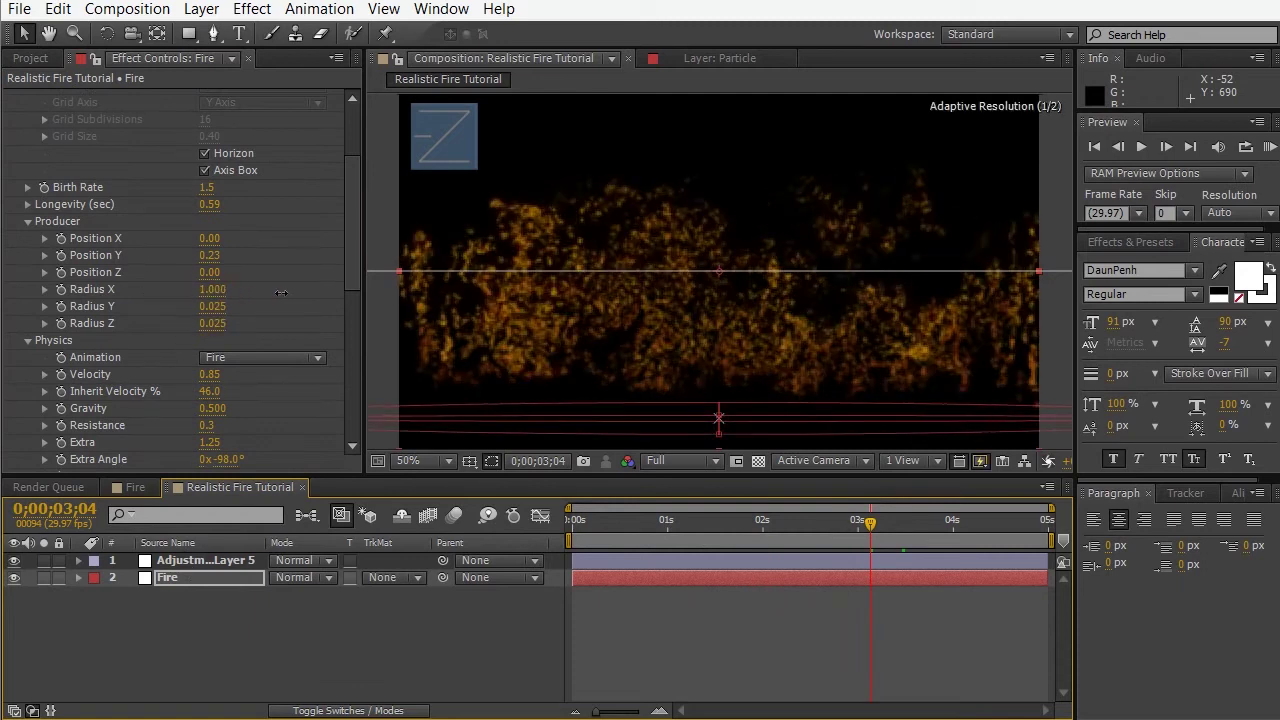
click(212, 289)
text(0)
key(Return)
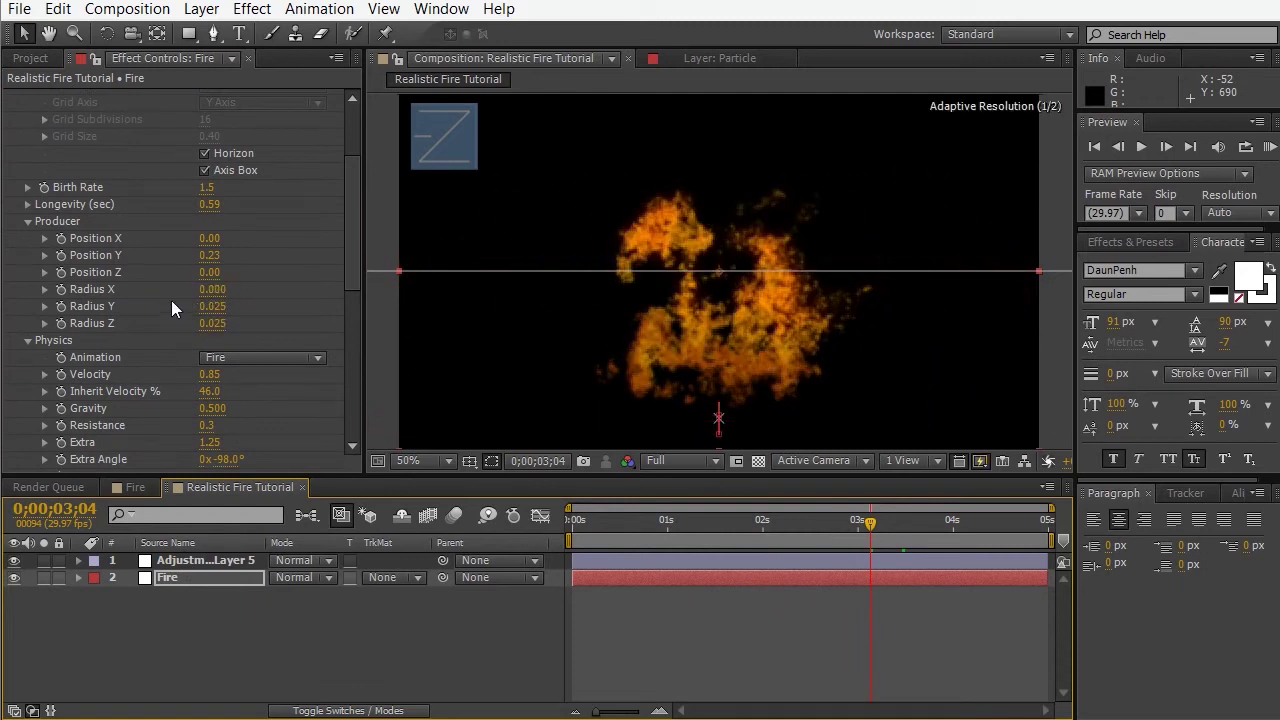
click(210, 307)
text(0)
key(Return)
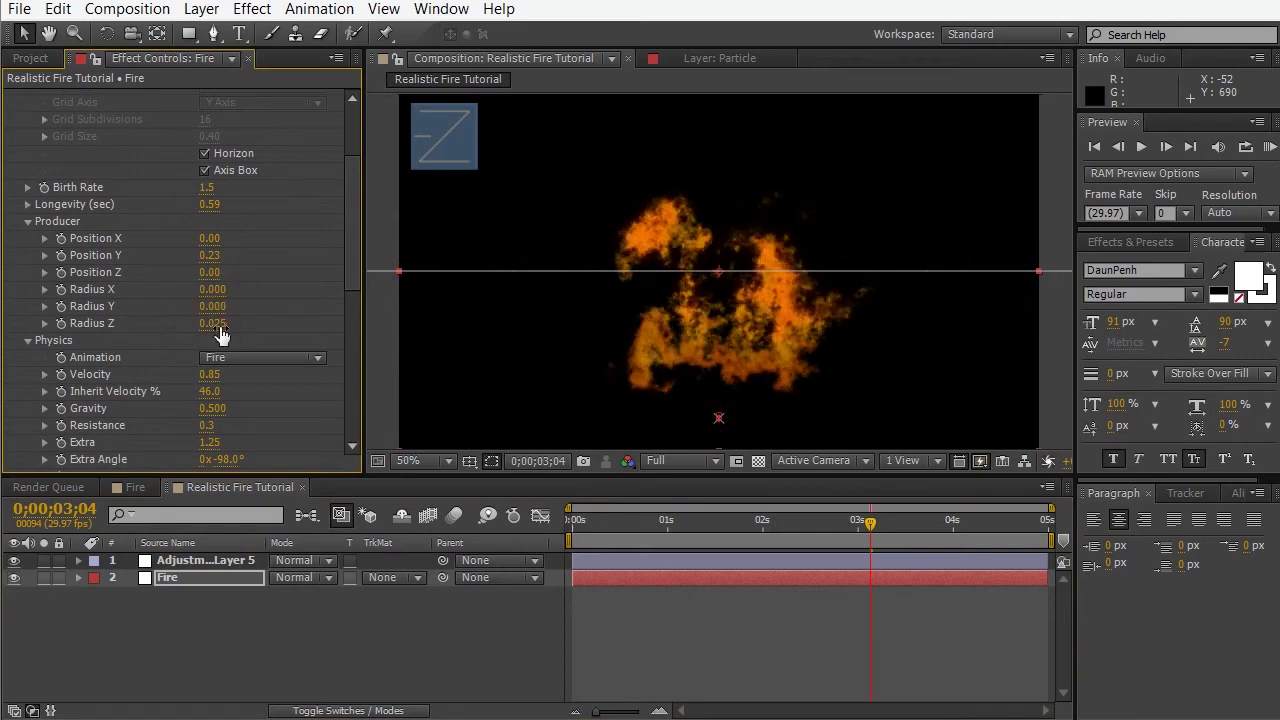
drag(216, 326, 159, 338)
Select Adjustment Layer 5 and set Turbulent Displace Amount to 223.
click(195, 561)
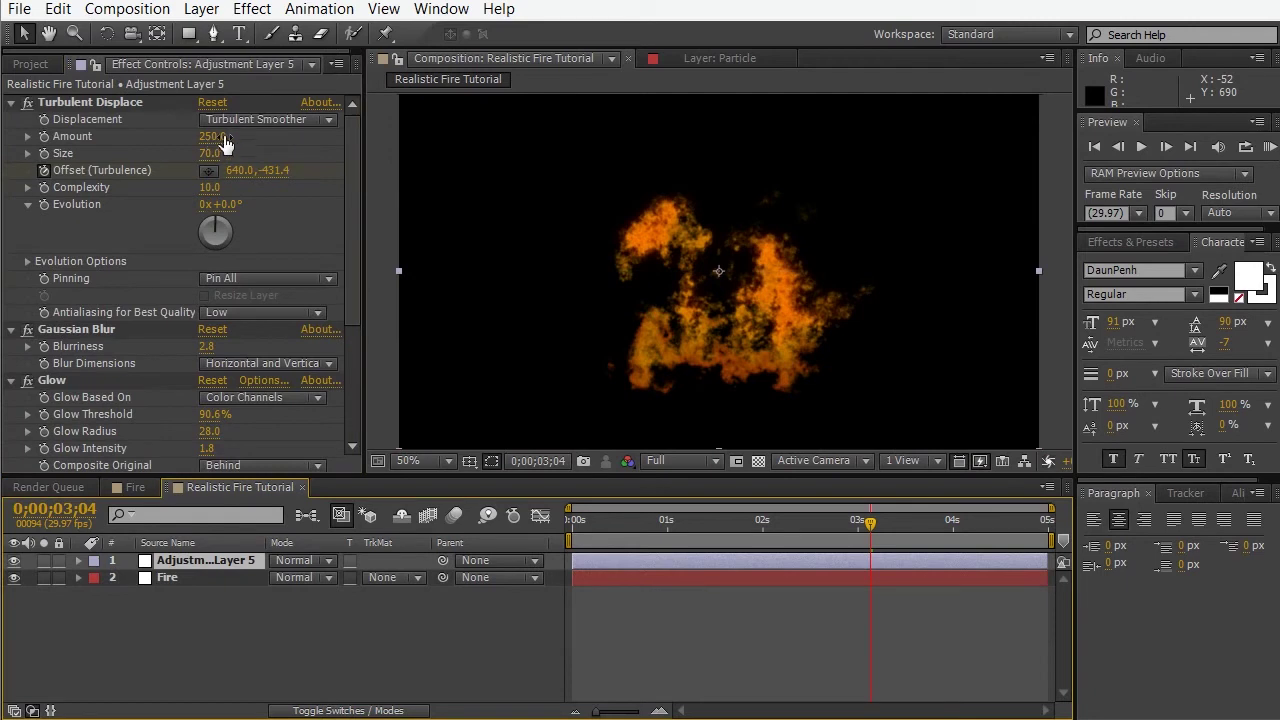
drag(213, 136, 40, 171)
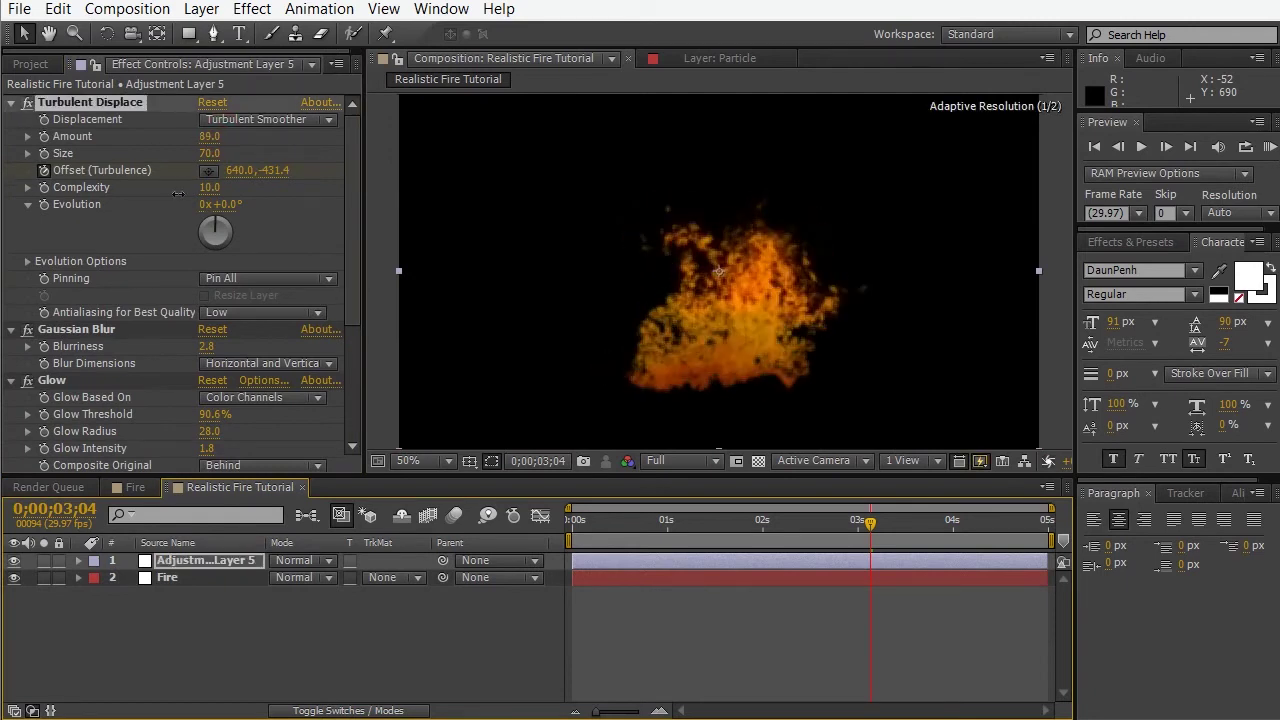
drag(271, 194, 288, 287)
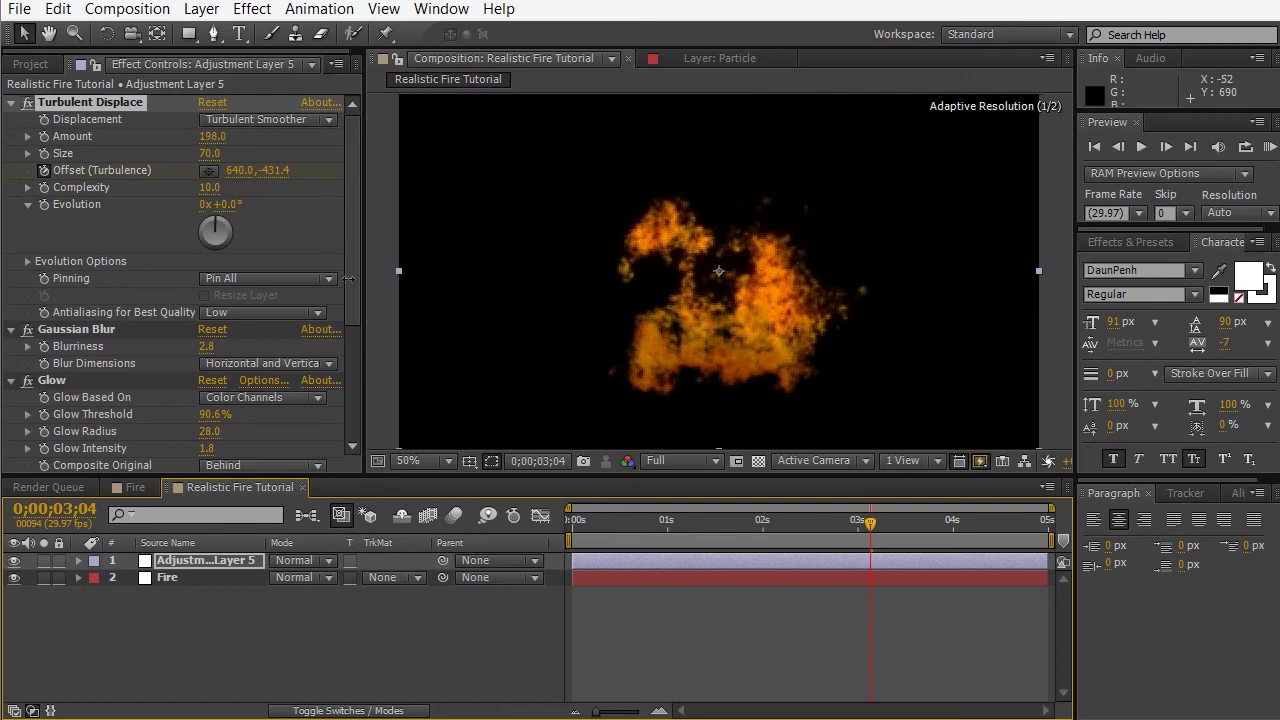
drag(211, 136, 288, 153)
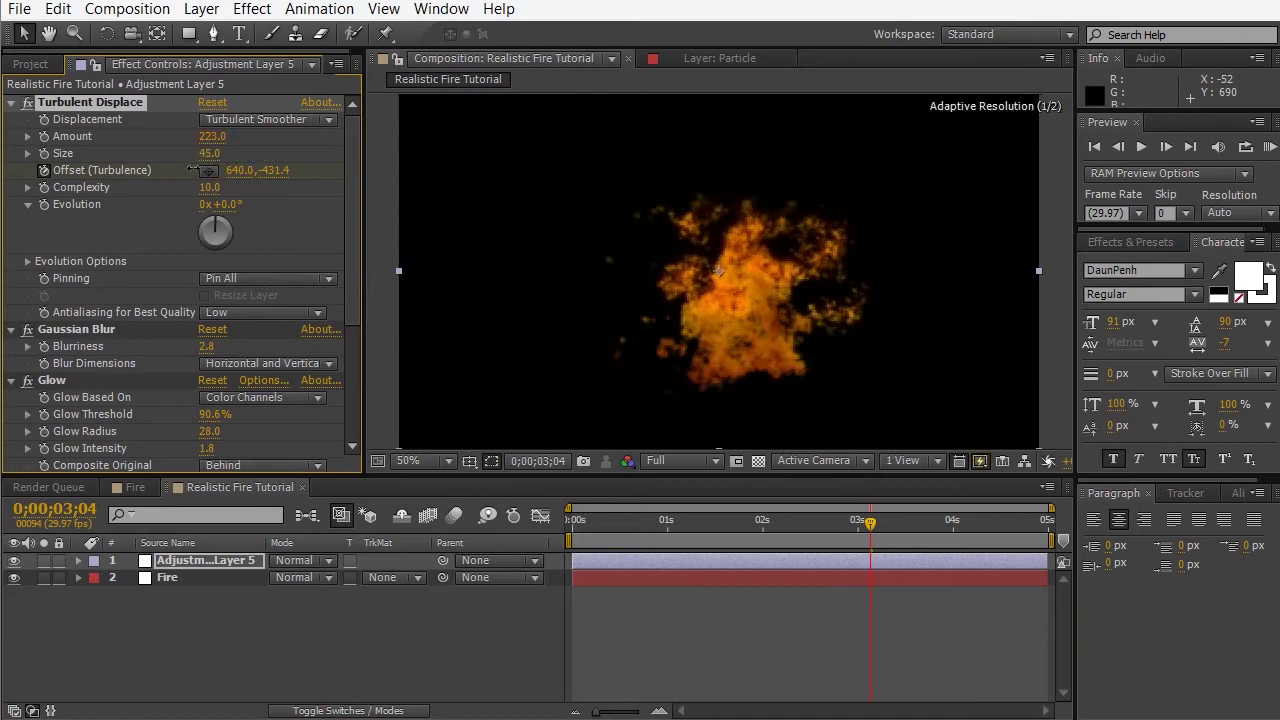
Set Turbulent Displace Size to 73, previewing the flames across the timeline.
mouse_move(193, 170)
mouse_down()
mouse_move(174, 170)
mouse_move(200, 171)
mouse_up()
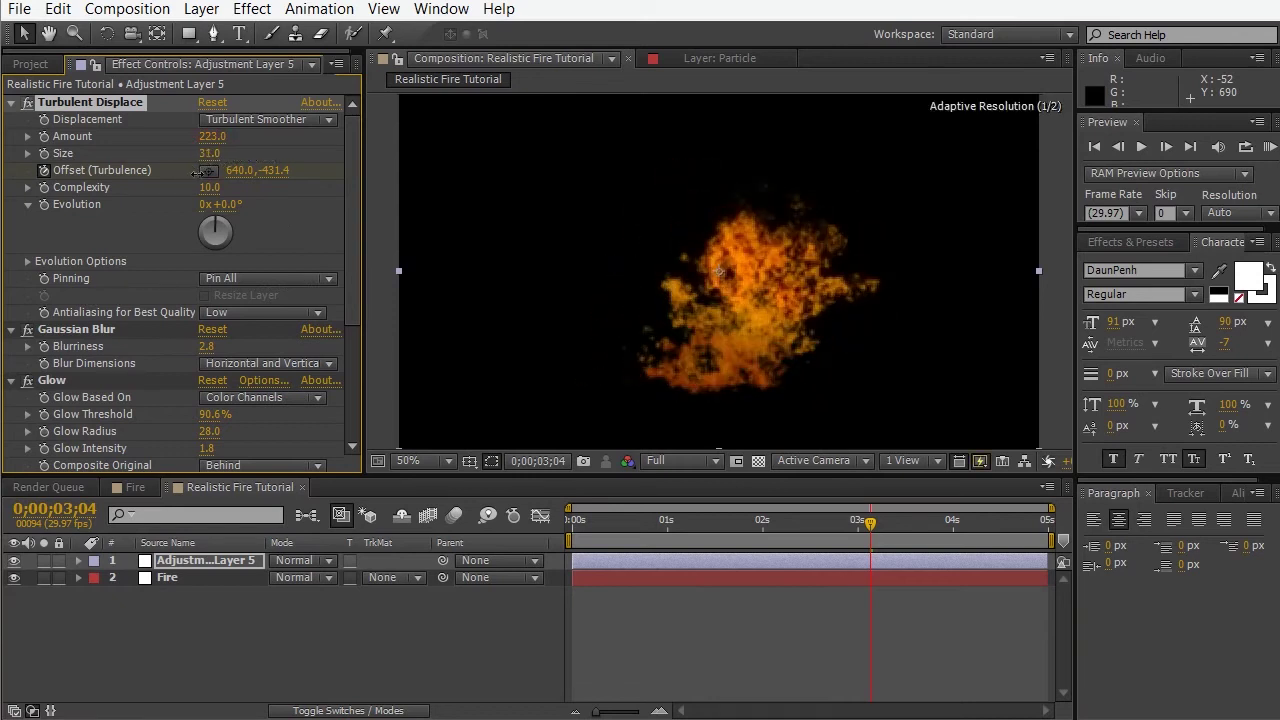
drag(594, 519, 567, 535)
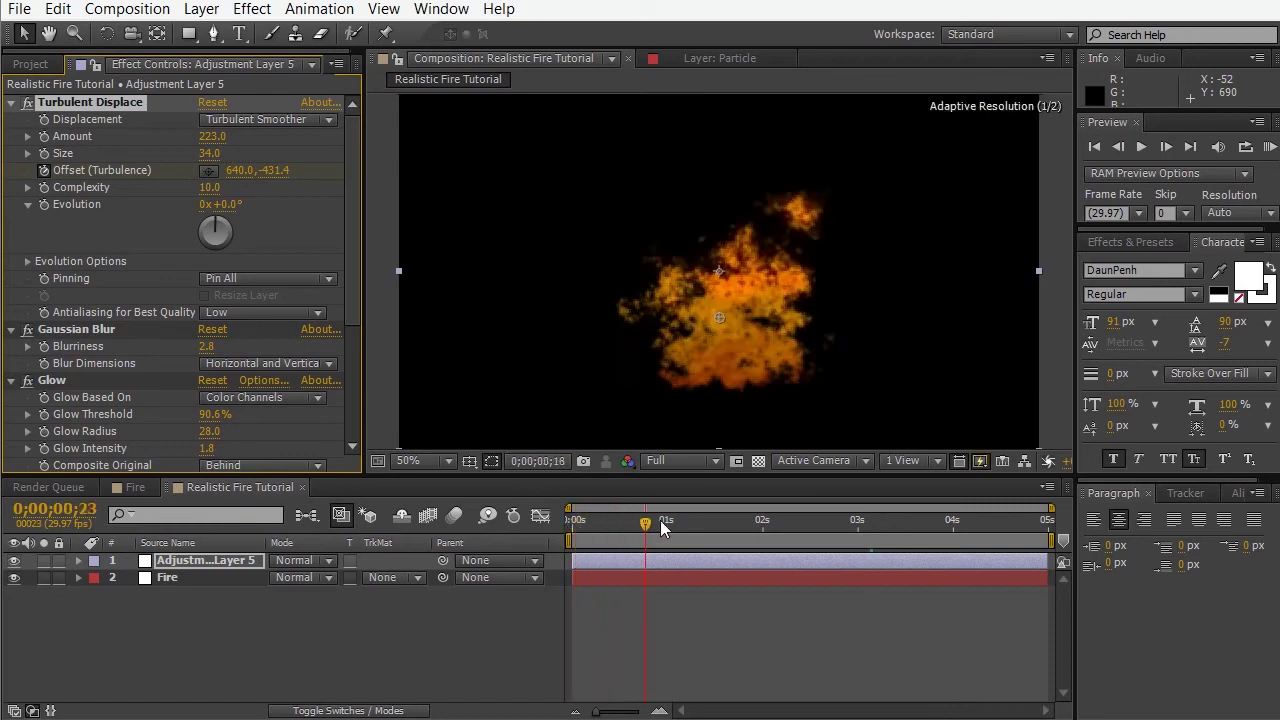
drag(716, 520, 929, 518)
drag(205, 155, 175, 155)
drag(588, 522, 996, 543)
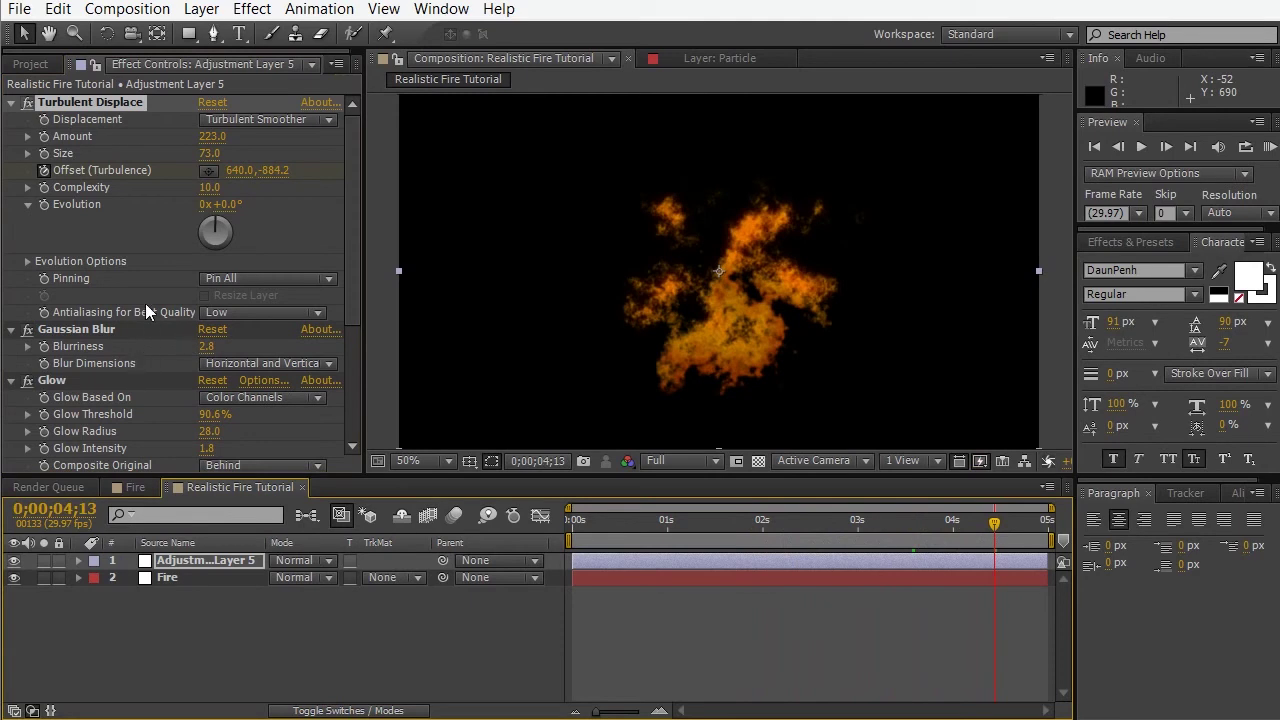
Raise the Fire particles' Birth Rate and lengthen Longevity to 0.75 sec, previewing the result.
click(186, 576)
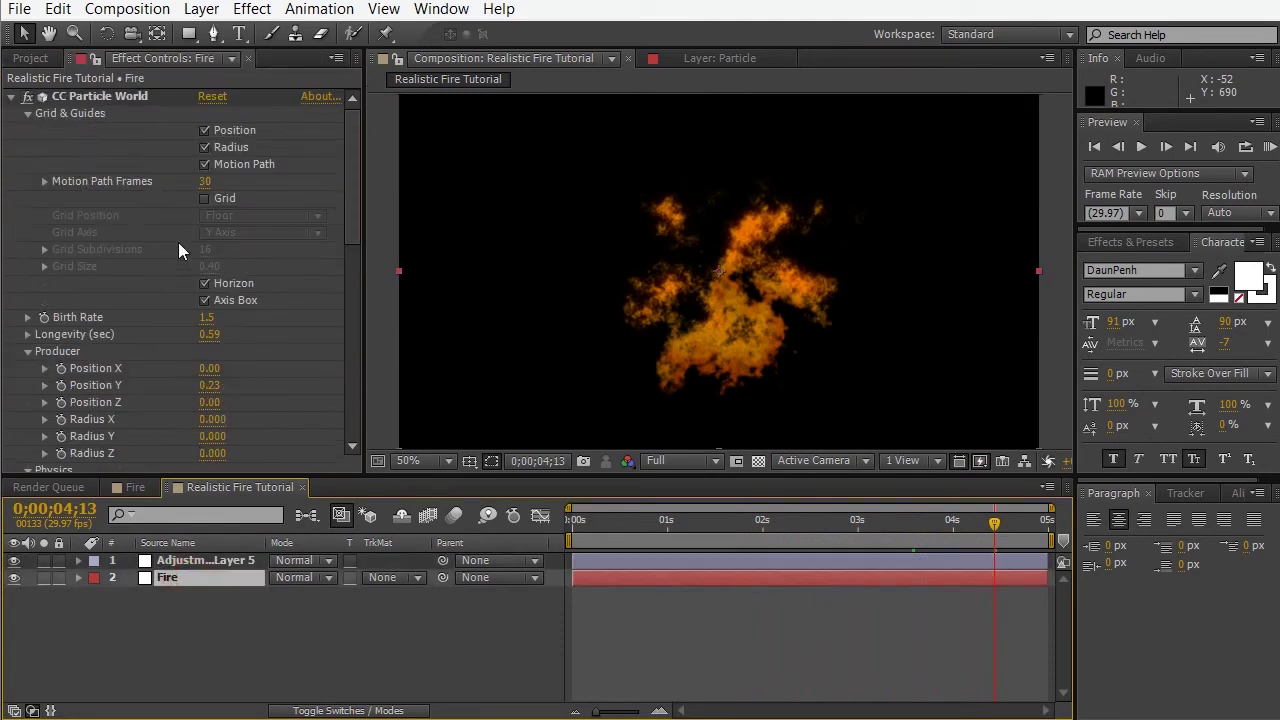
drag(210, 318, 357, 310)
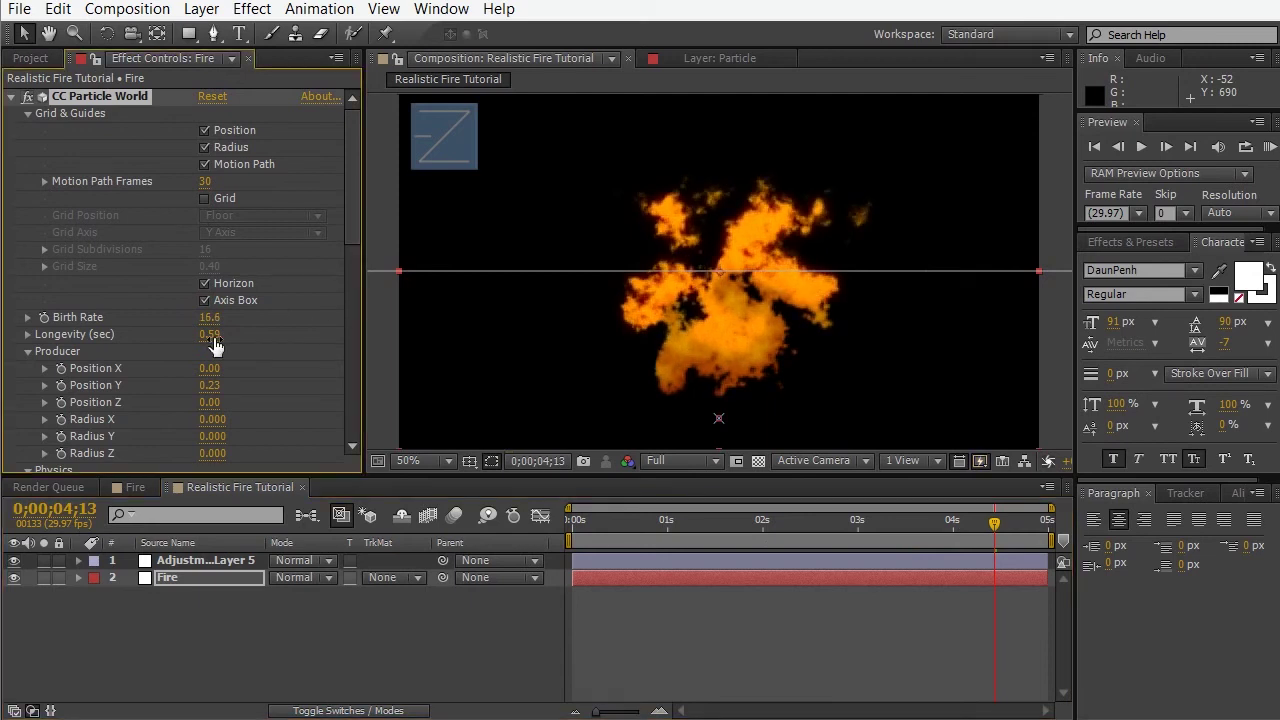
drag(212, 335, 226, 334)
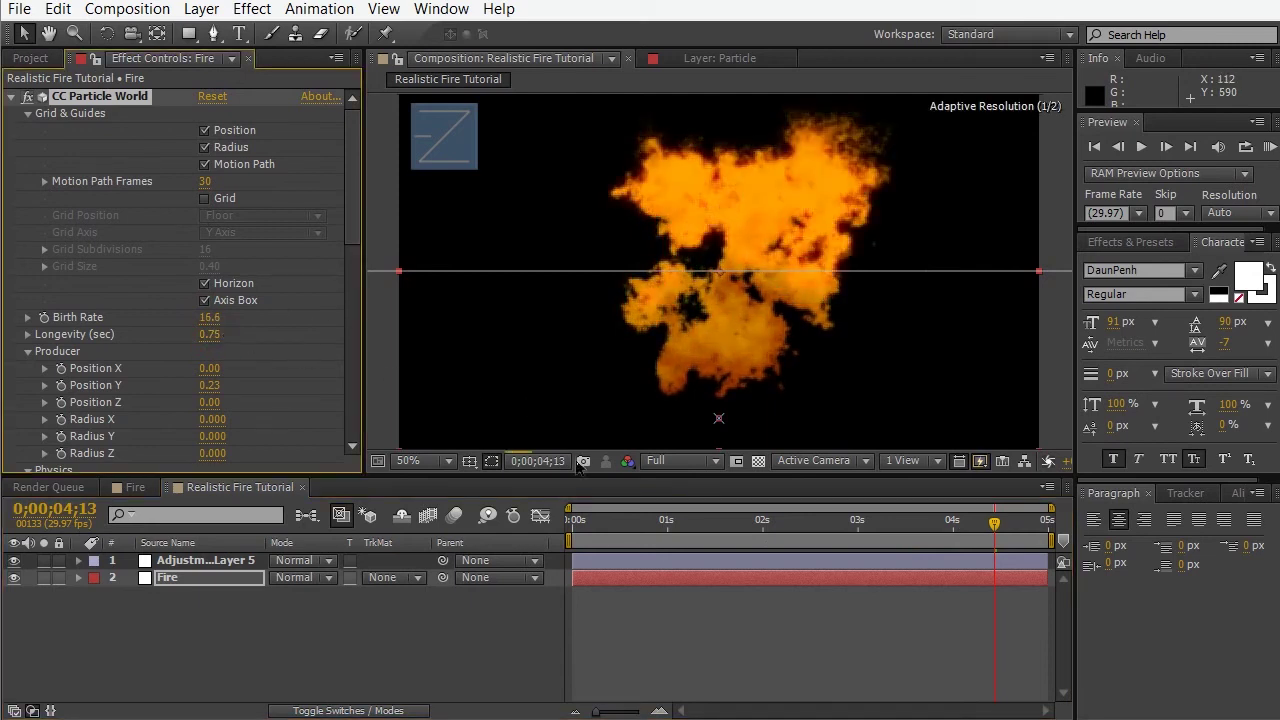
drag(577, 520, 857, 522)
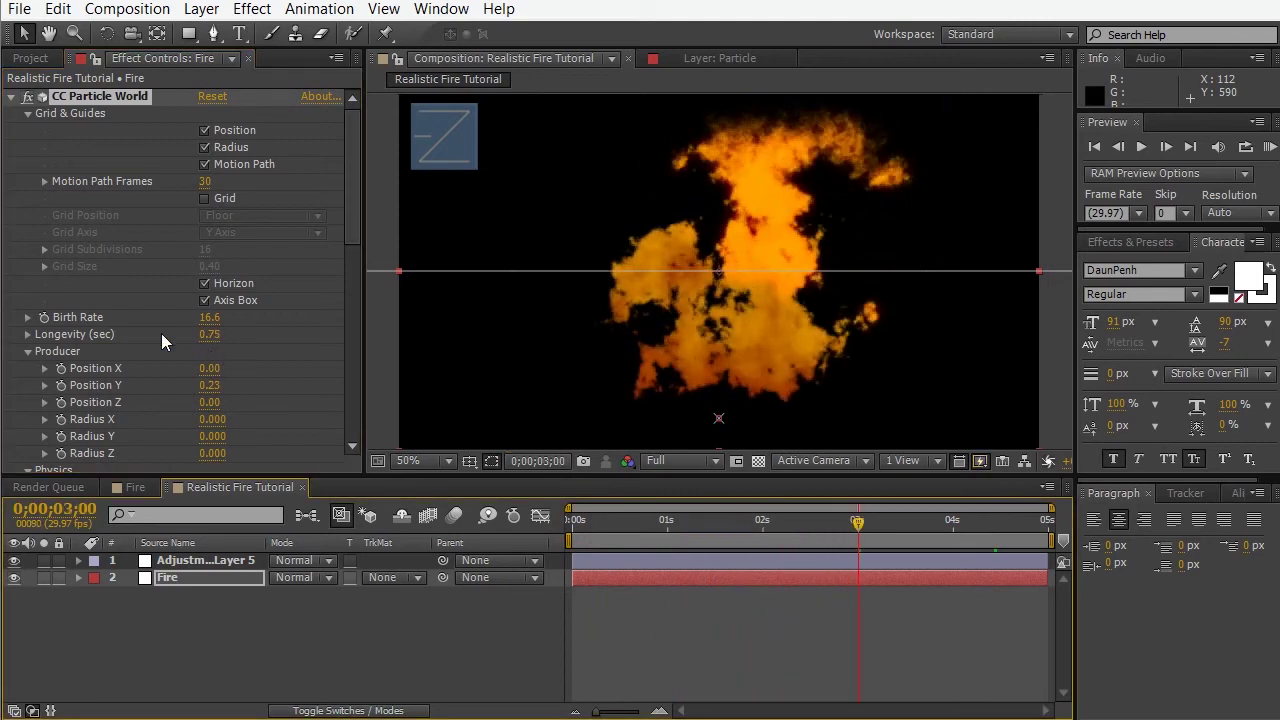
Try Birth Rate 10, 5 and 2, settle on 3.0, and check the animation.
click(209, 318)
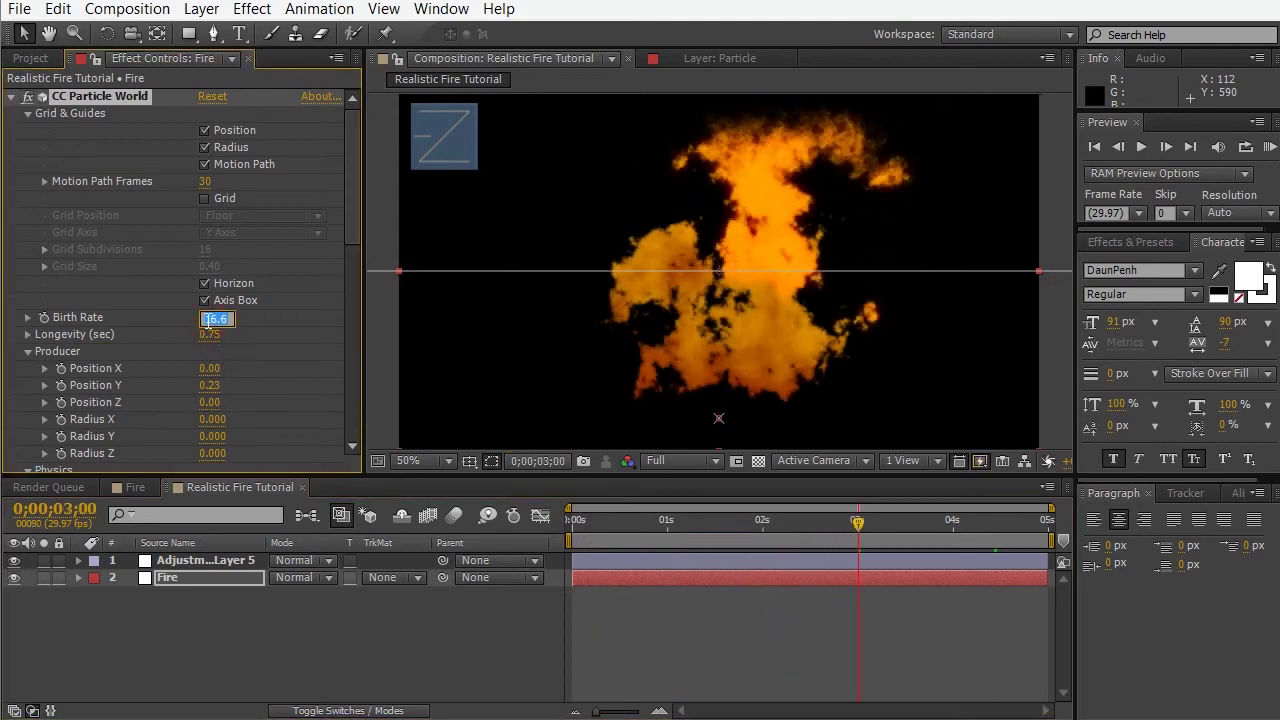
text(10)
key(Return)
click(209, 318)
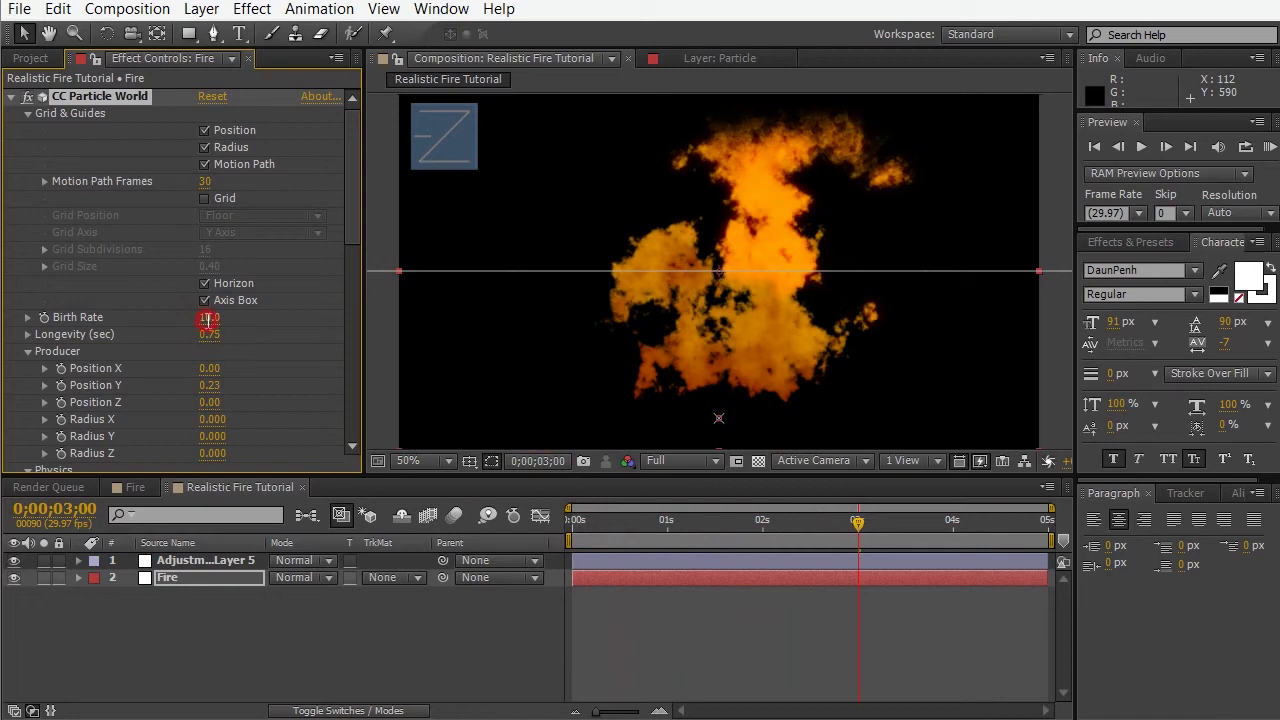
text(5)
key(Return)
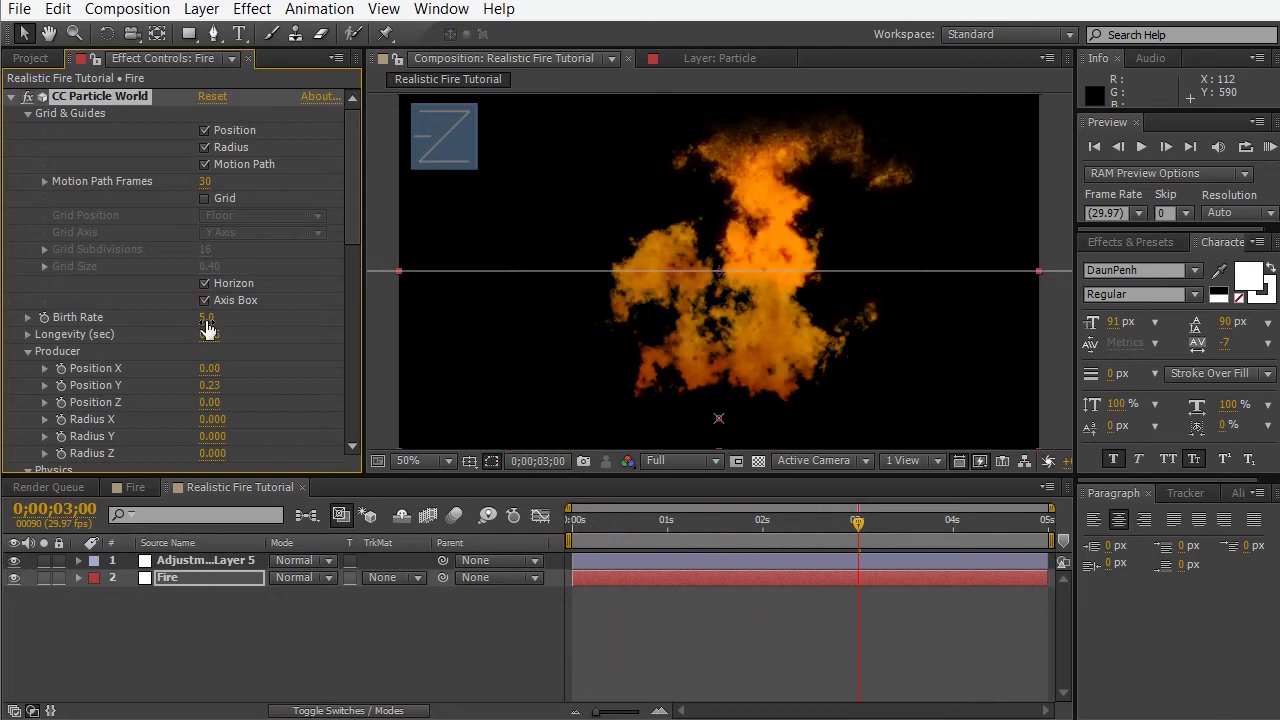
click(206, 320)
text(2)
key(Return)
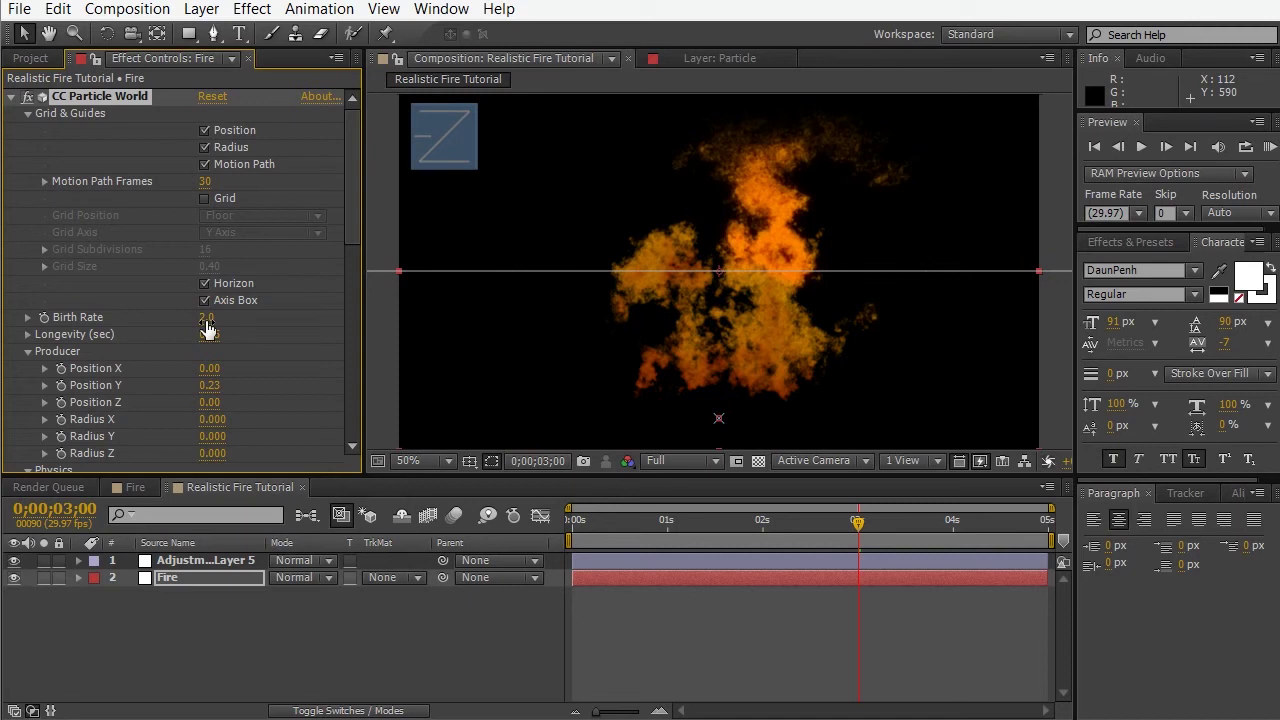
click(207, 320)
text(3)
key(Return)
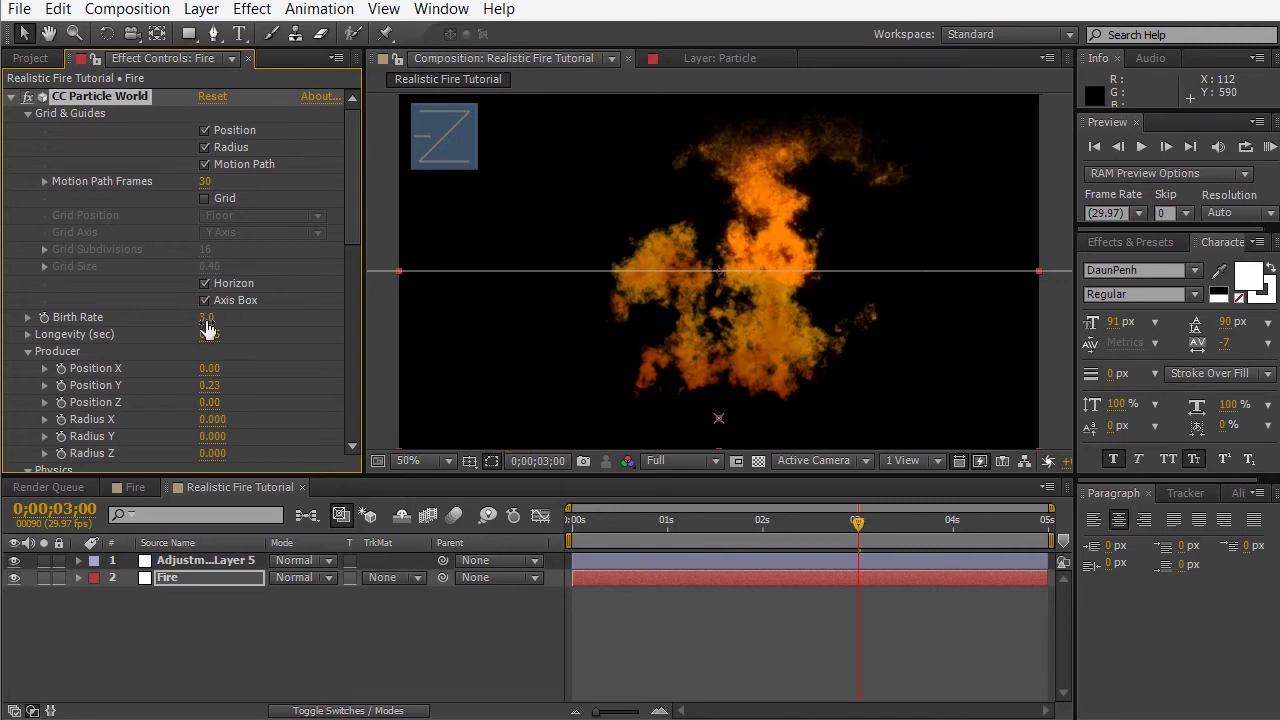
drag(625, 521, 1018, 522)
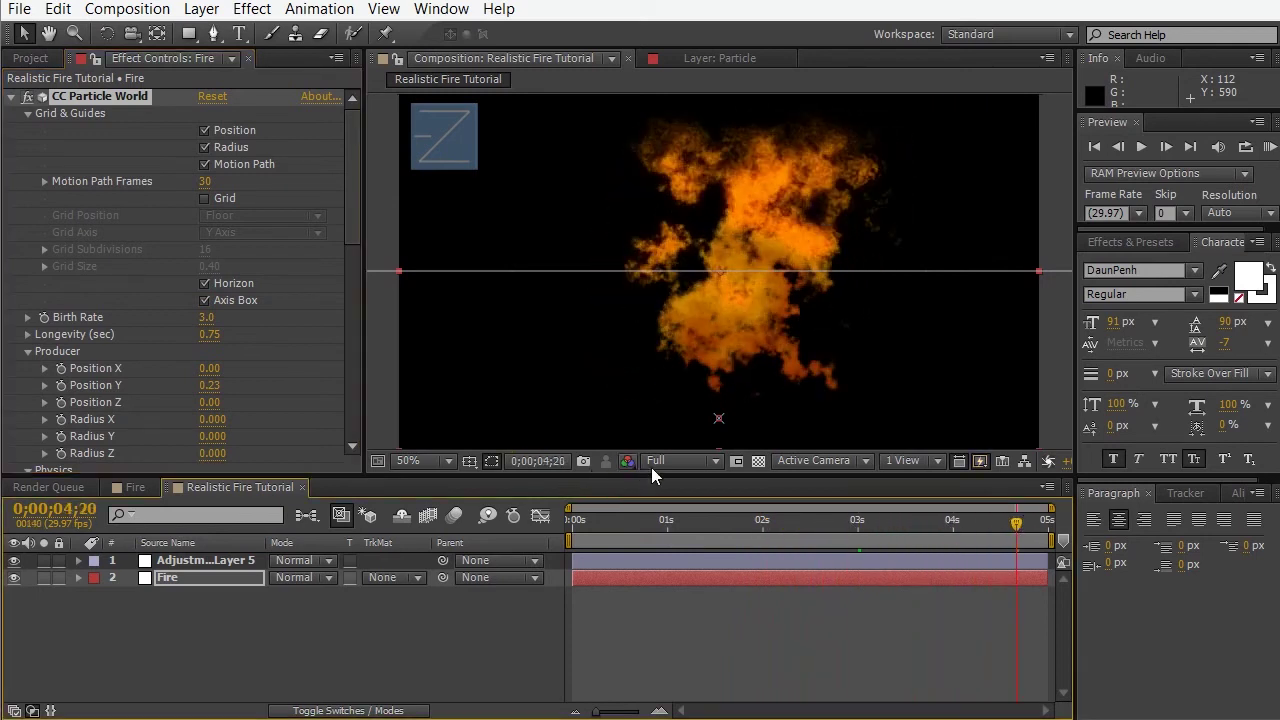
Preview the flames over the transparency grid, then on black, and switch to the Fire composition.
click(758, 460)
click(610, 528)
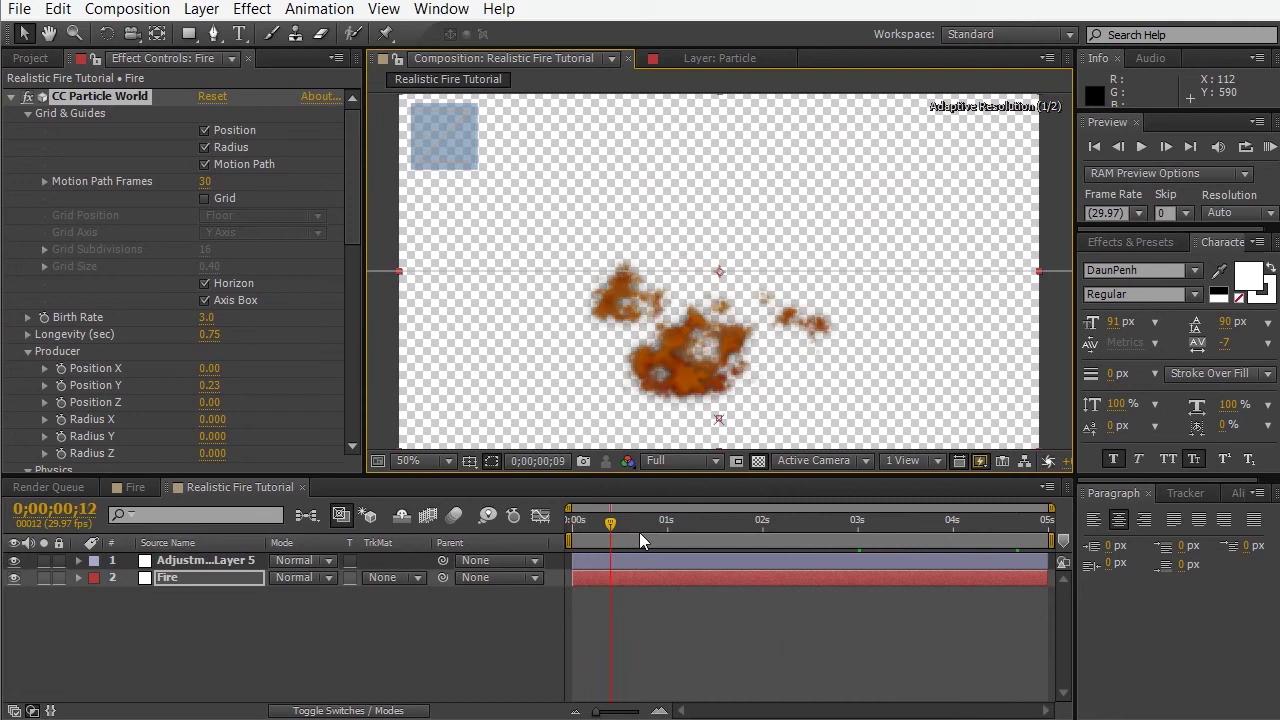
drag(639, 532, 996, 526)
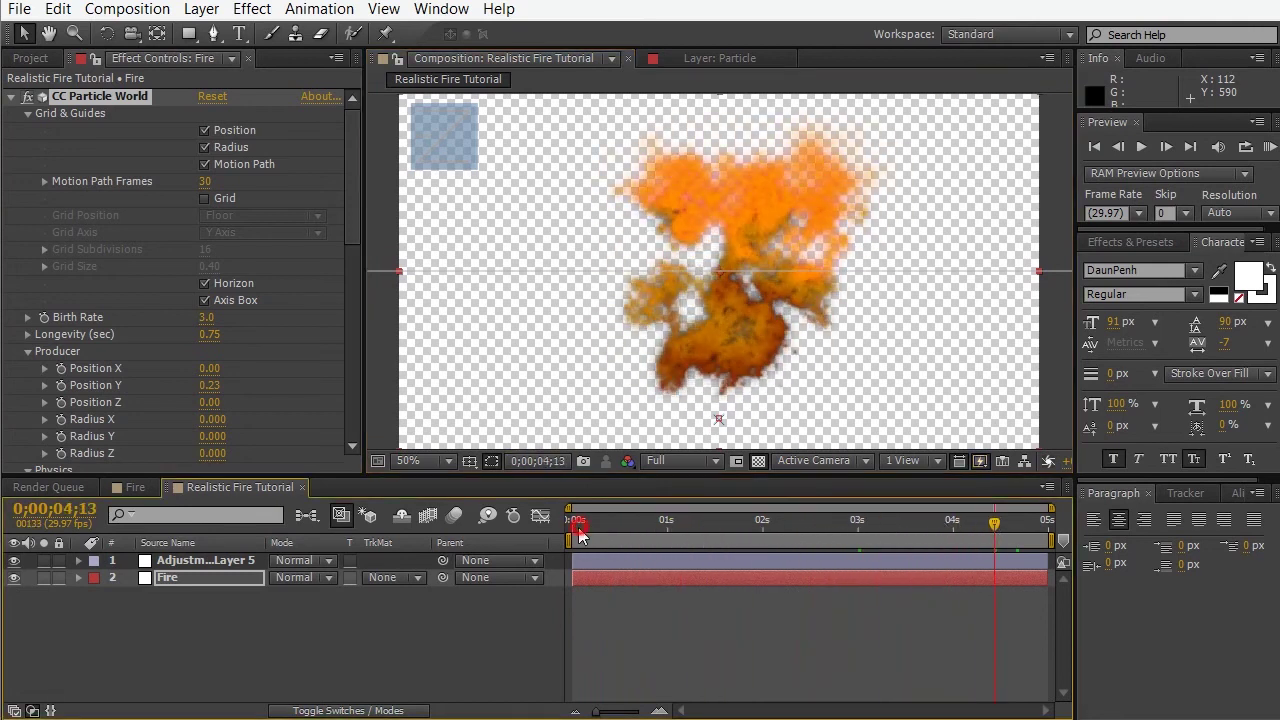
drag(578, 535, 803, 548)
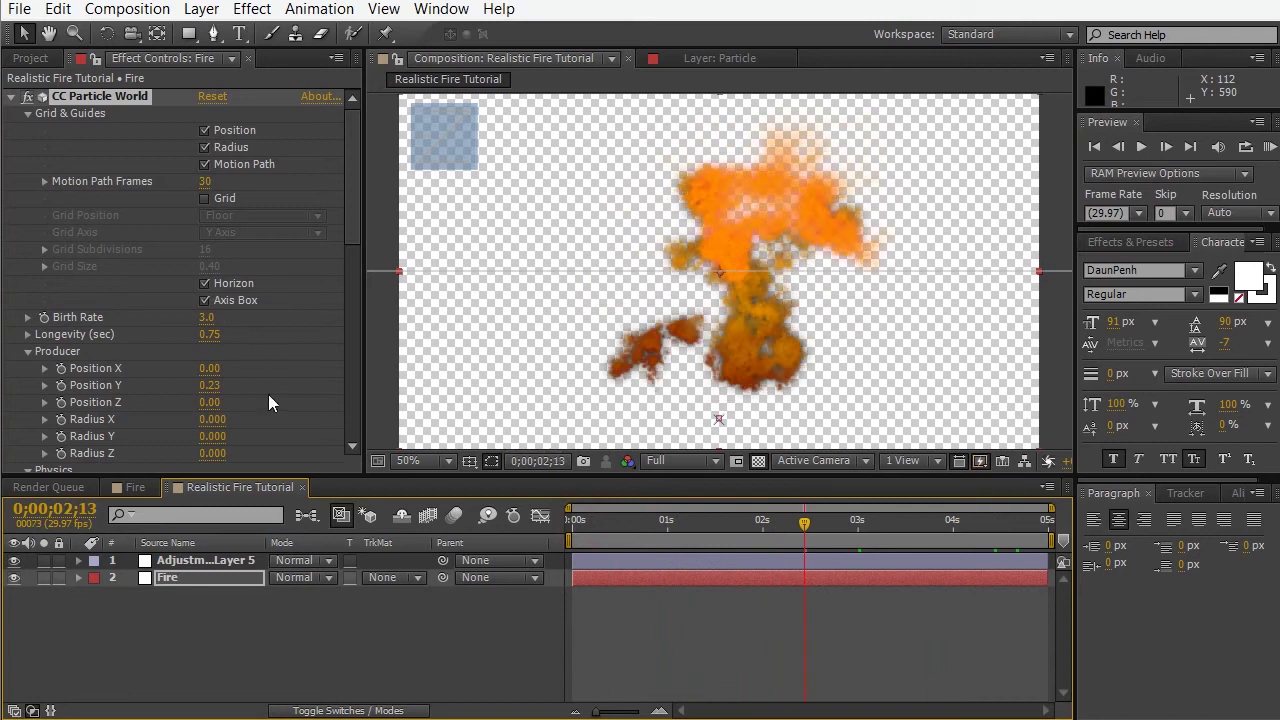
click(756, 460)
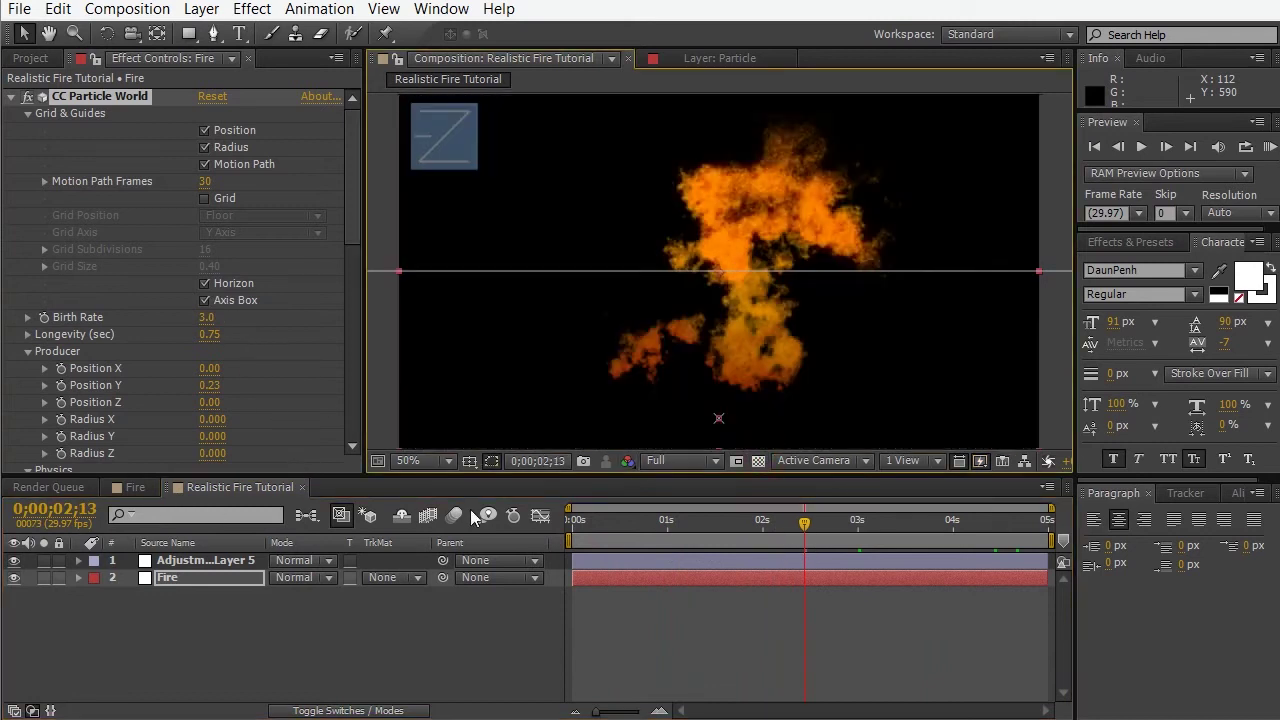
drag(592, 525, 962, 518)
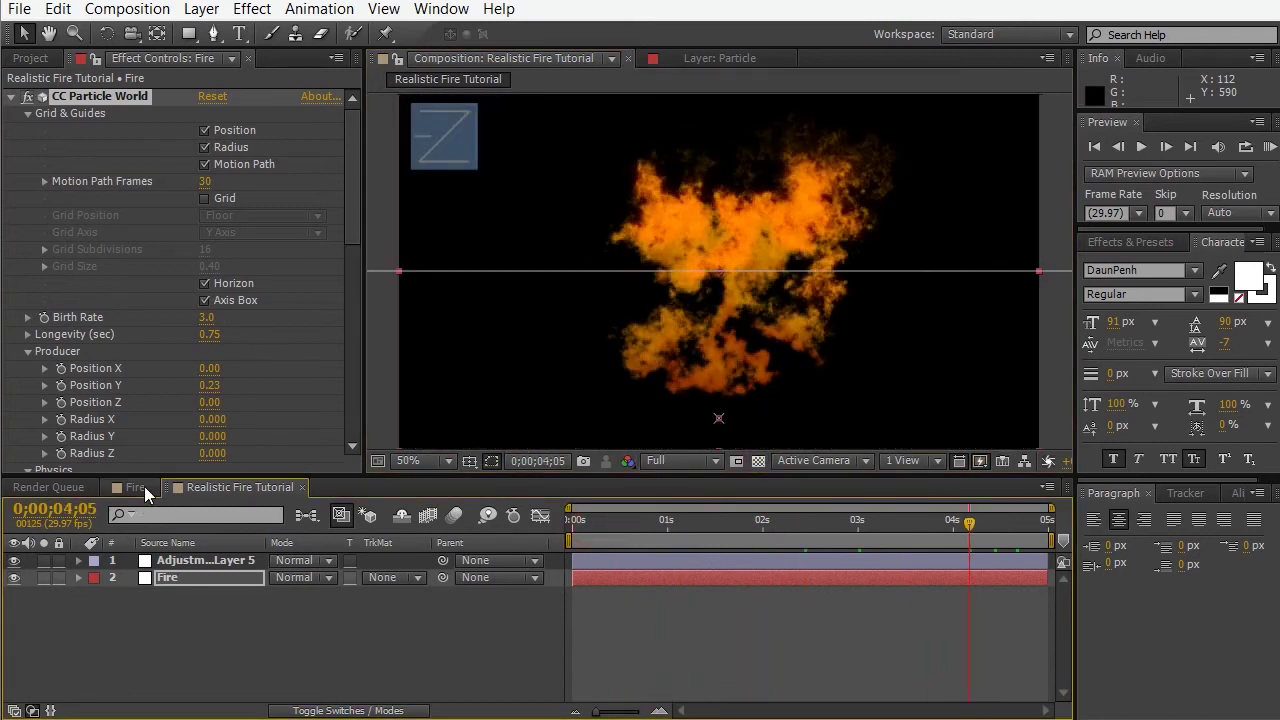
click(140, 487)
Scrub through the Fire composition's flame frames.
drag(598, 522, 823, 522)
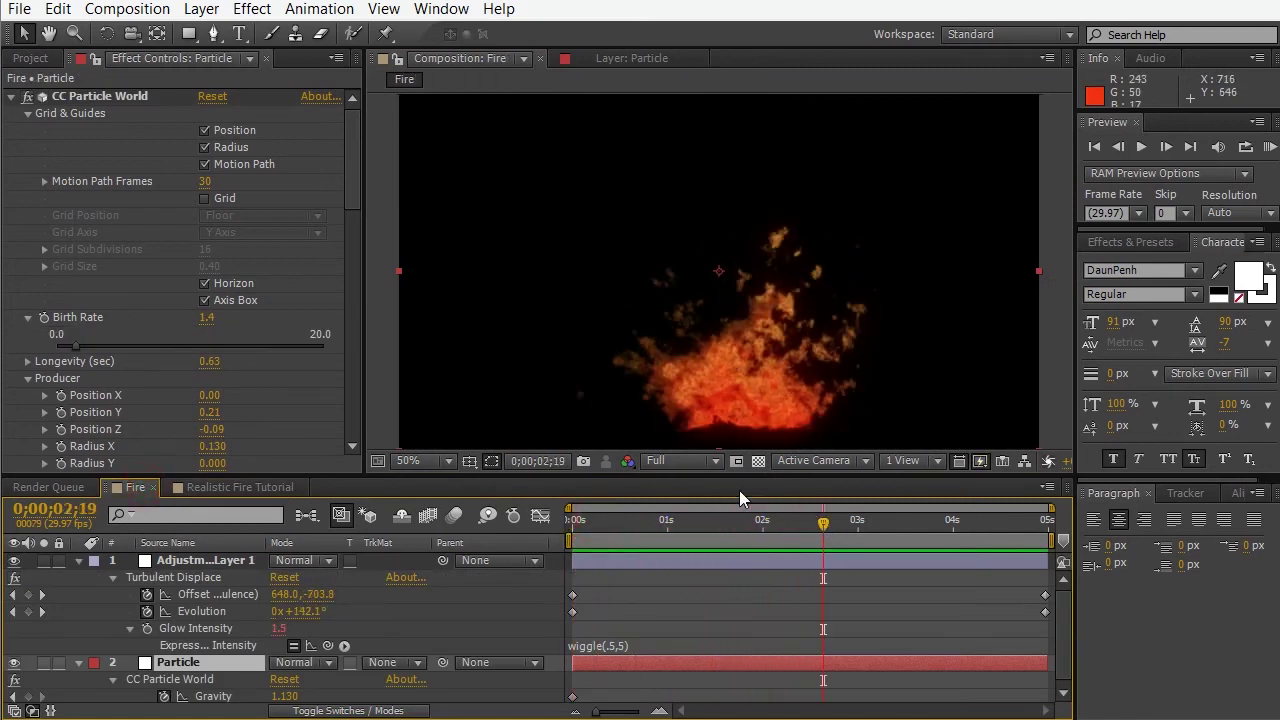
drag(648, 522, 800, 521)
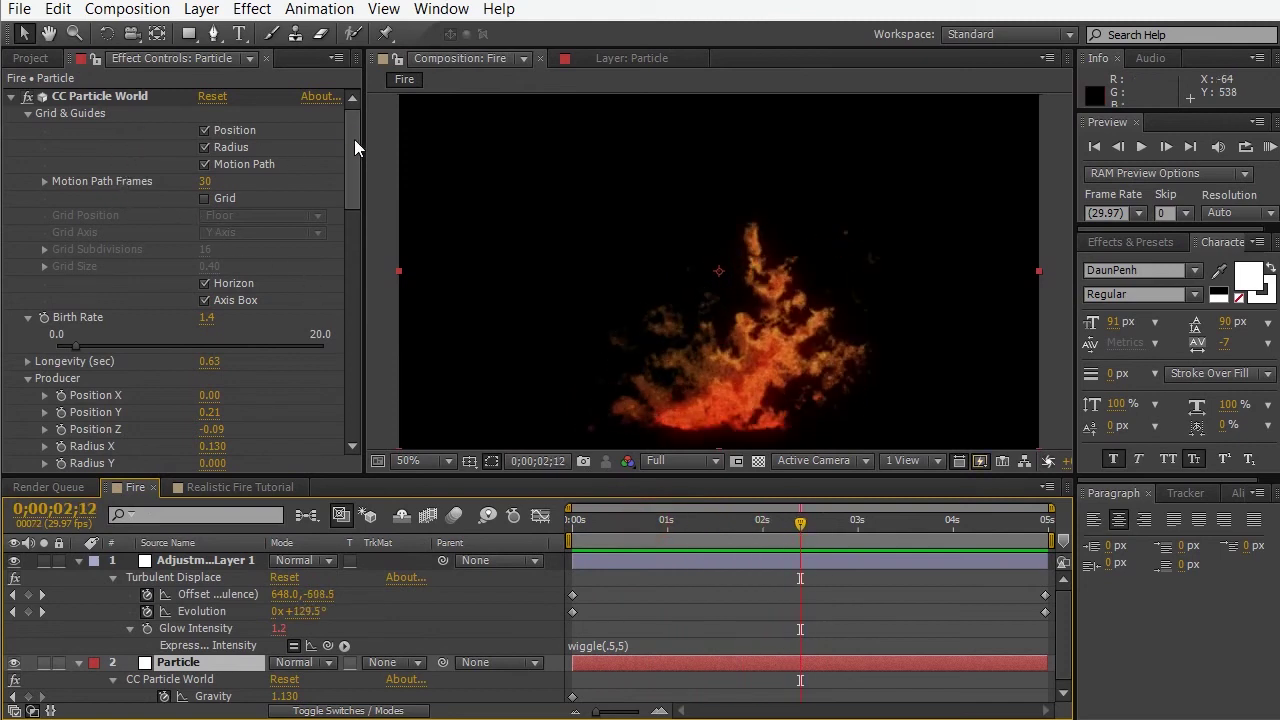
drag(354, 139, 355, 204)
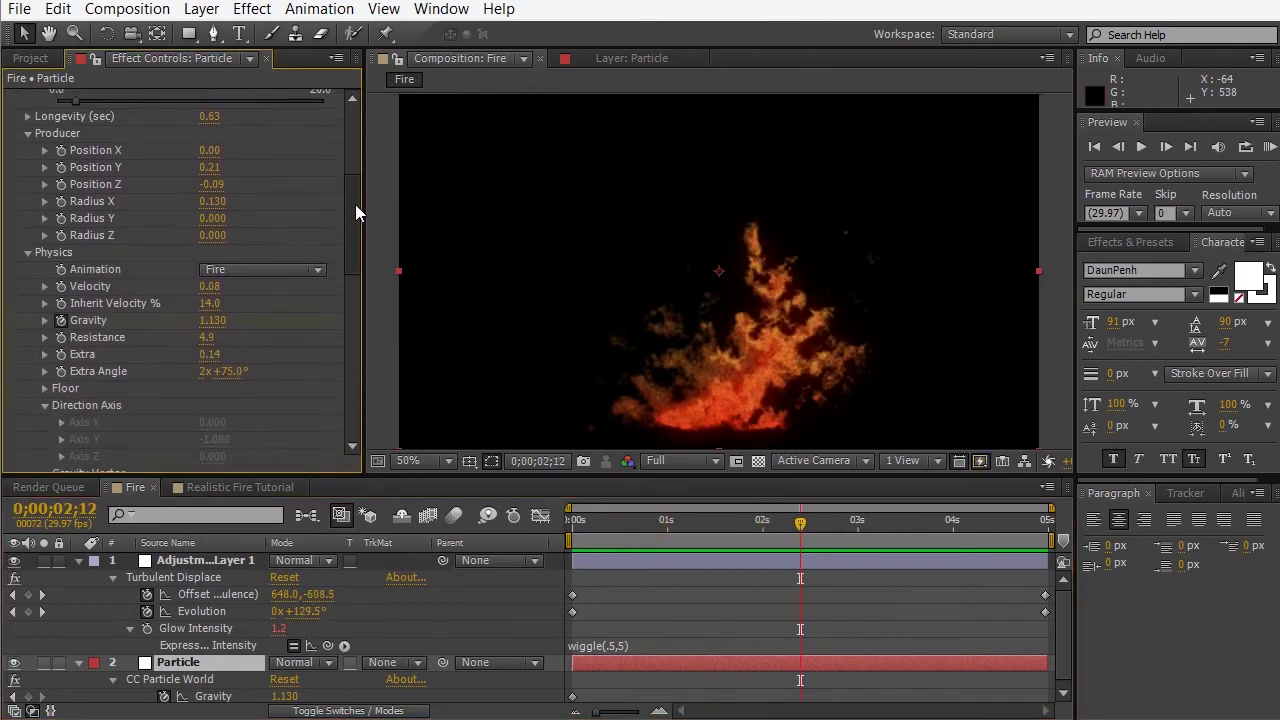
Scroll the Particle layer's settings down to Color Map and Transfer Mode, then return to Realistic Fire Tutorial.
click(354, 445)
click(354, 445)
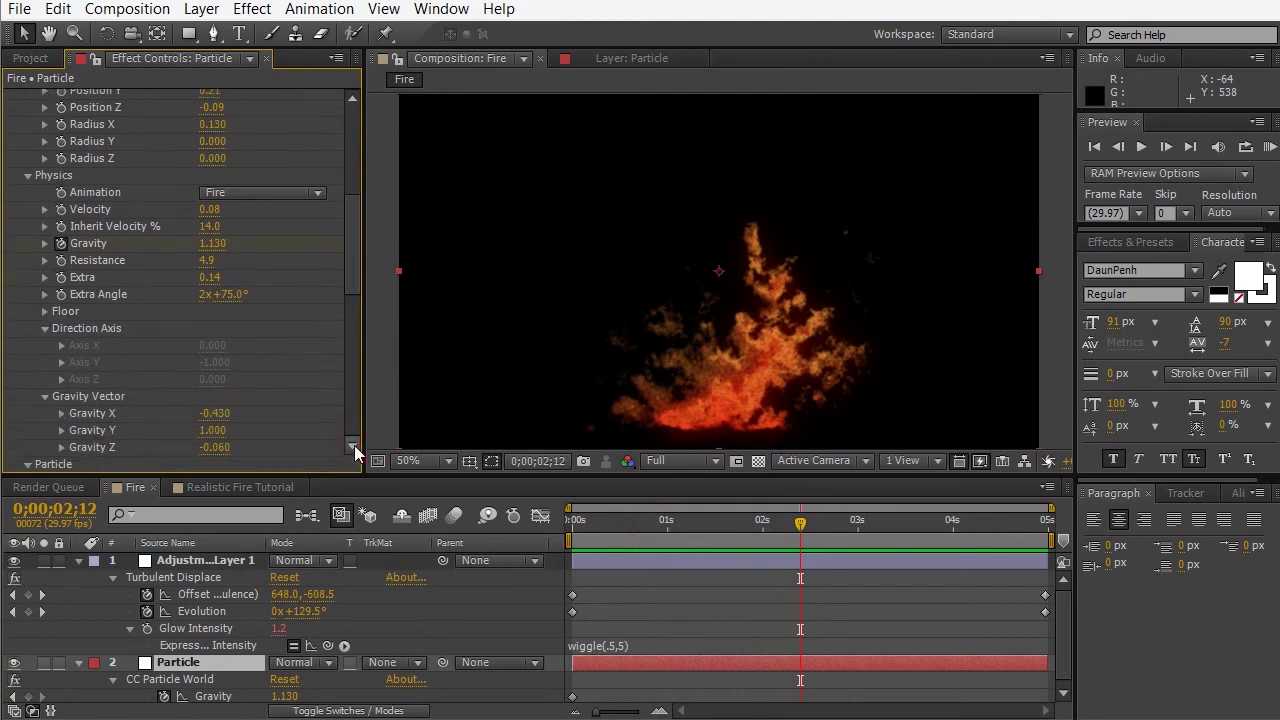
click(354, 447)
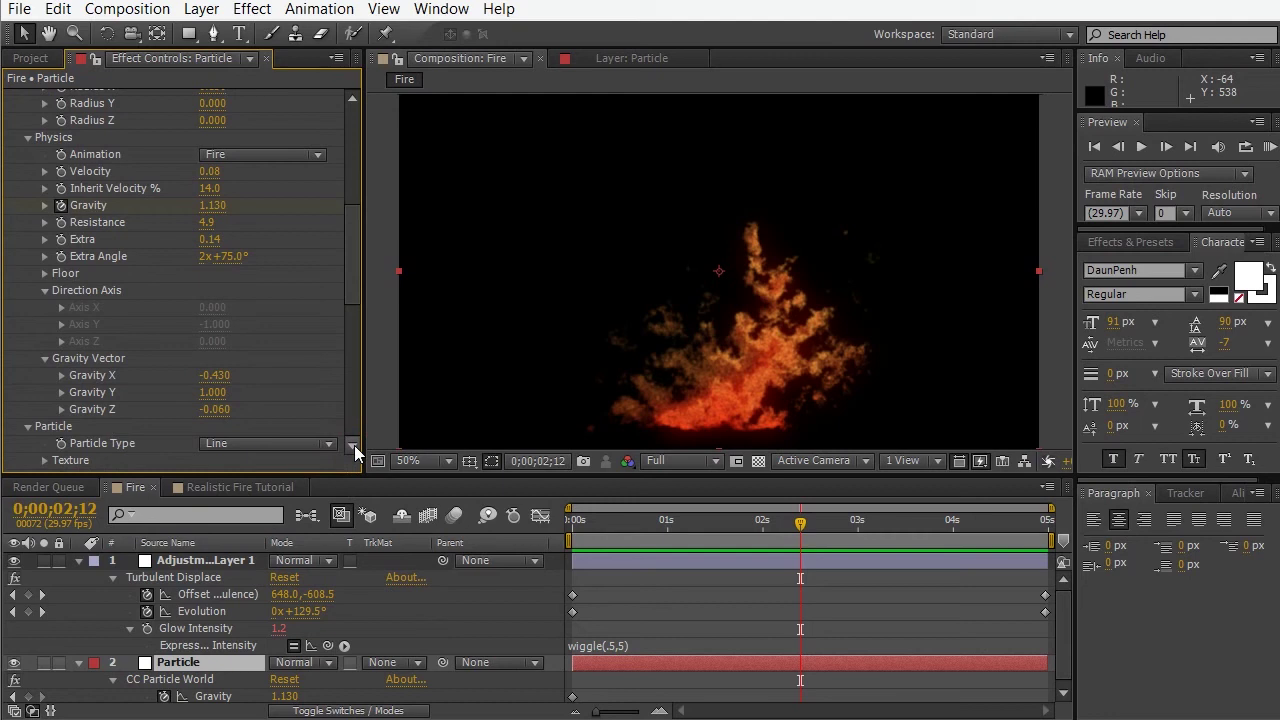
click(354, 447)
click(354, 447)
click(354, 447)
click(354, 447)
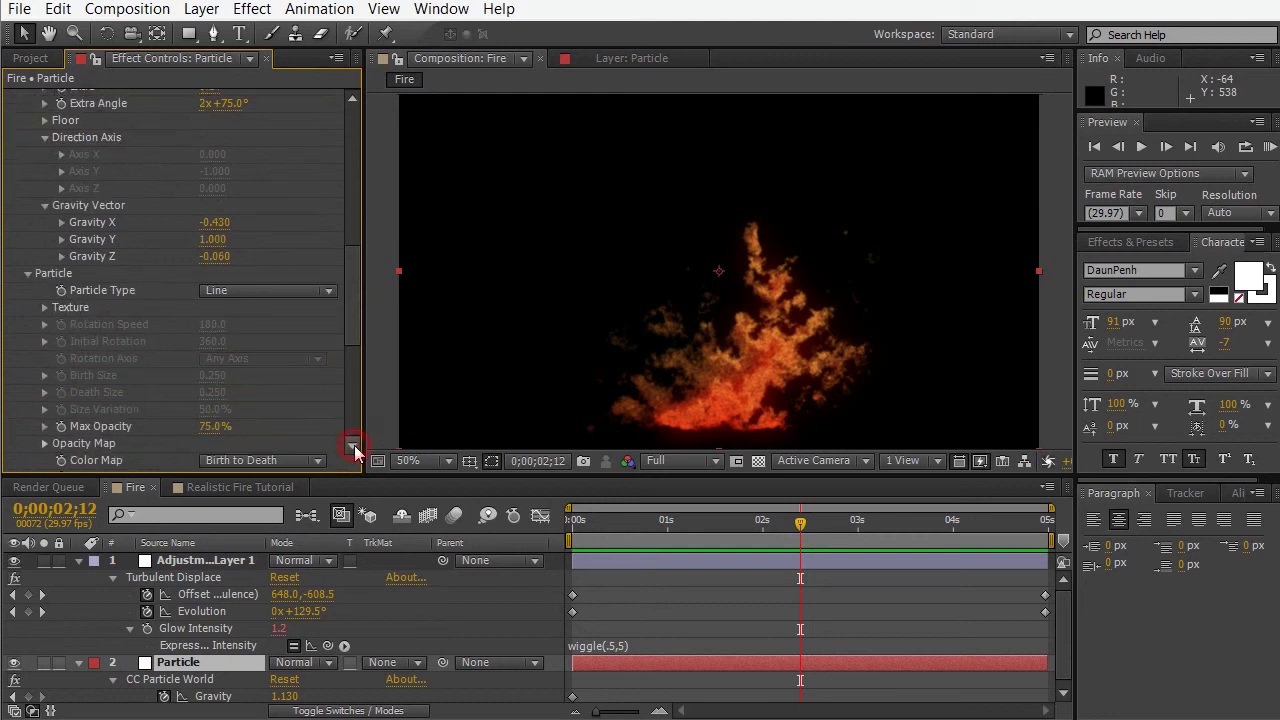
click(354, 447)
click(354, 447)
click(354, 447)
click(354, 447)
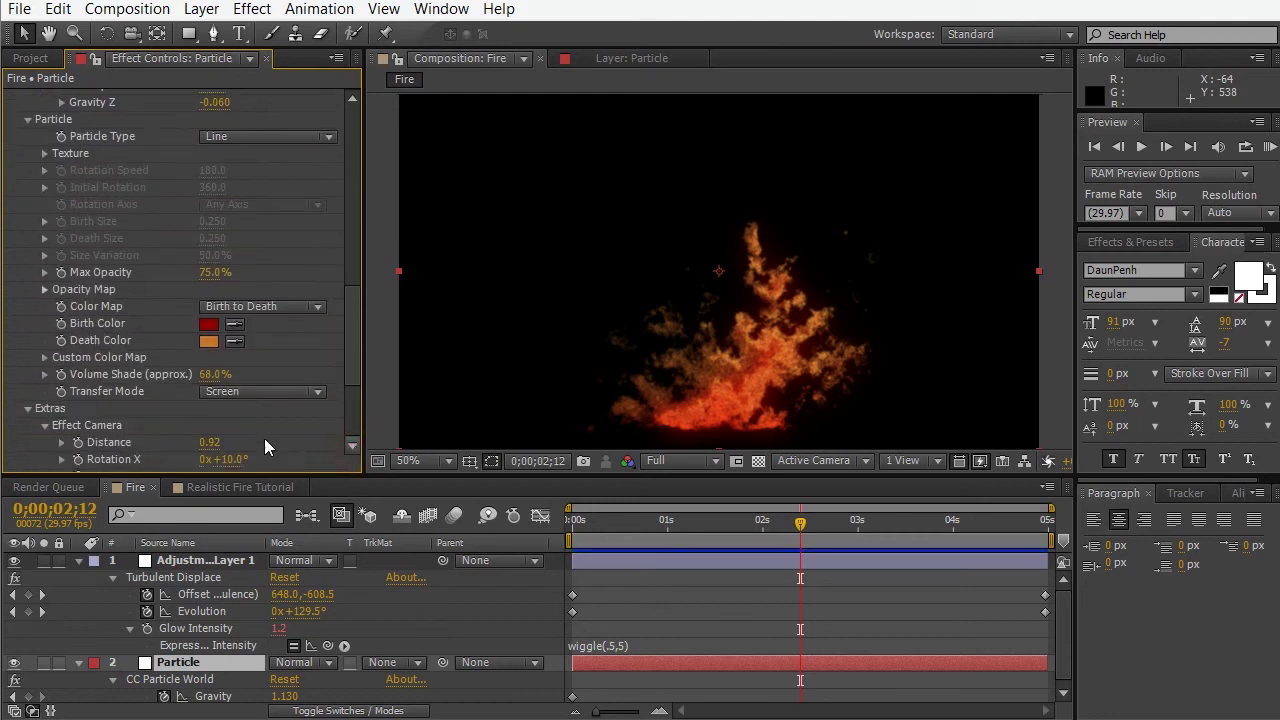
click(262, 491)
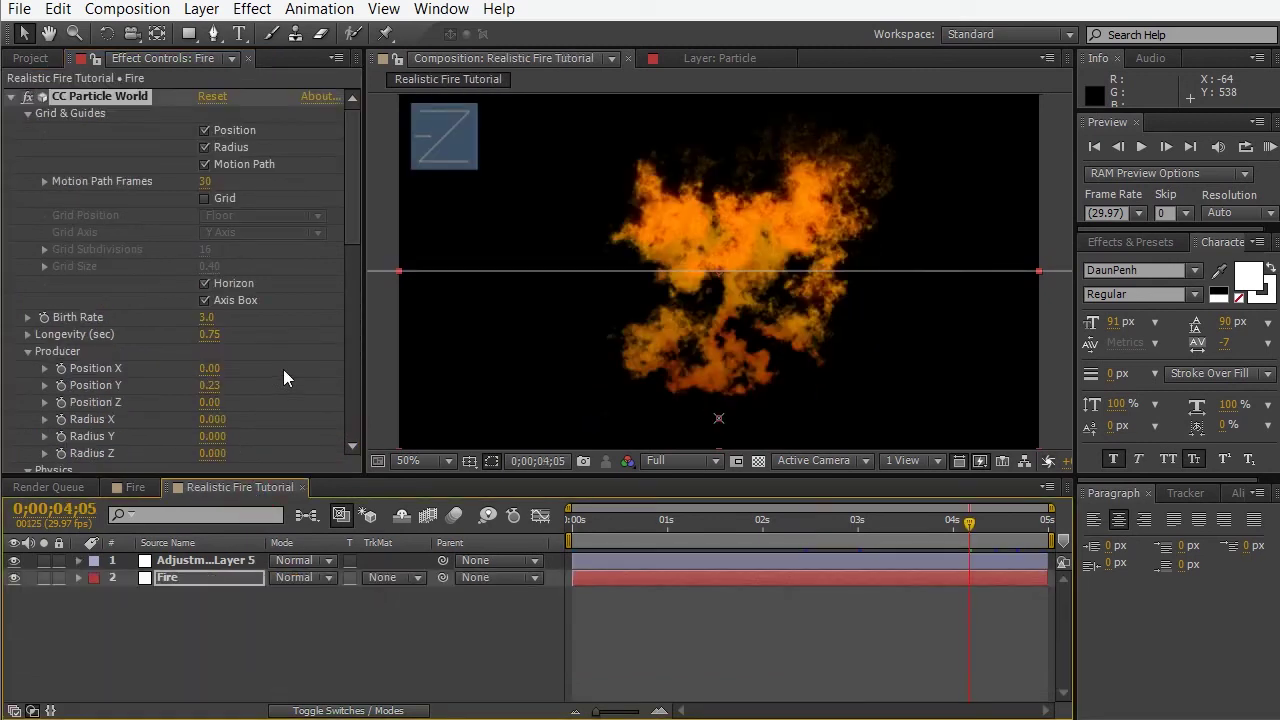
Set Volume Shade to 40% and Max Opacity to 39%, keeping Composite after trying Screen and Add.
drag(346, 211, 341, 426)
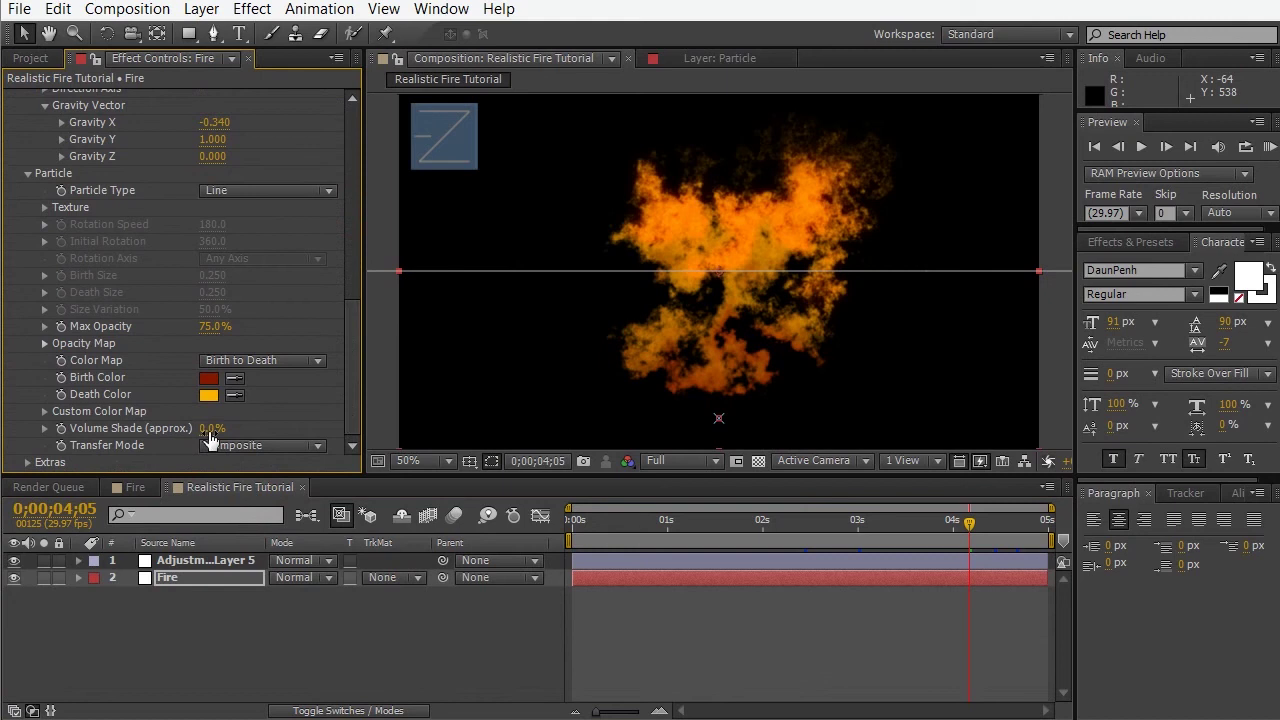
drag(209, 434, 266, 447)
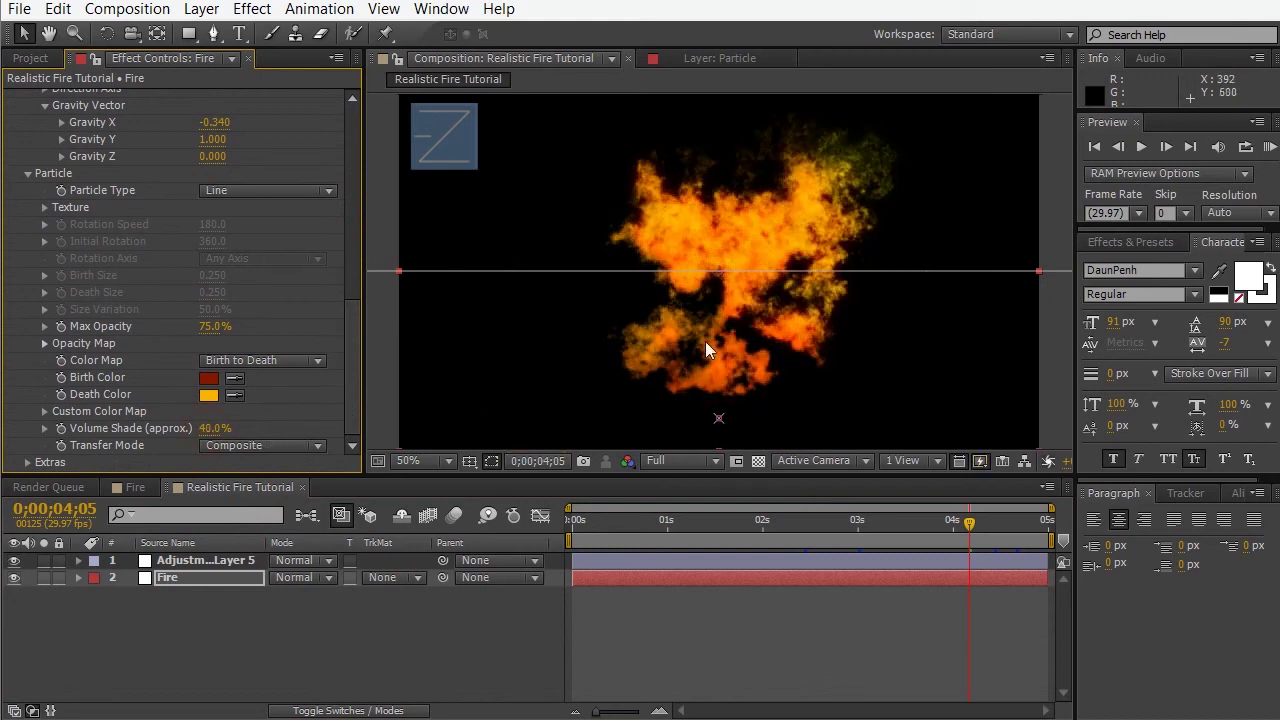
click(284, 446)
click(276, 492)
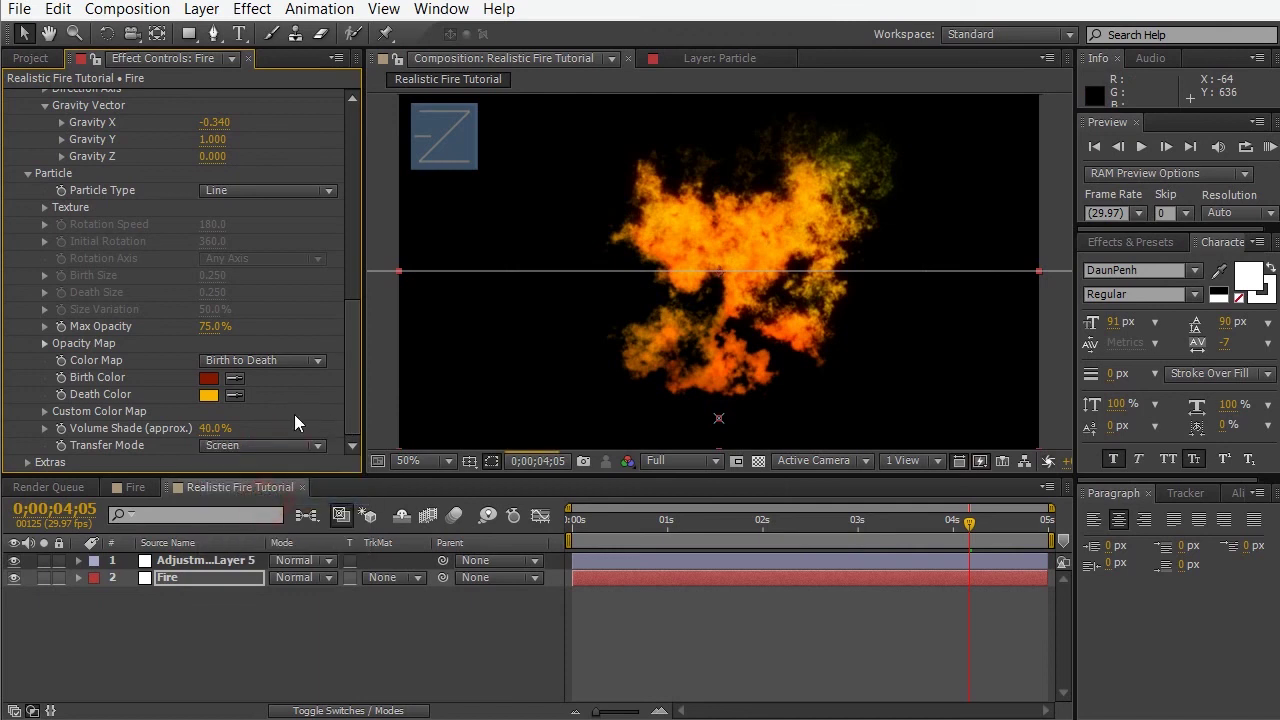
click(290, 445)
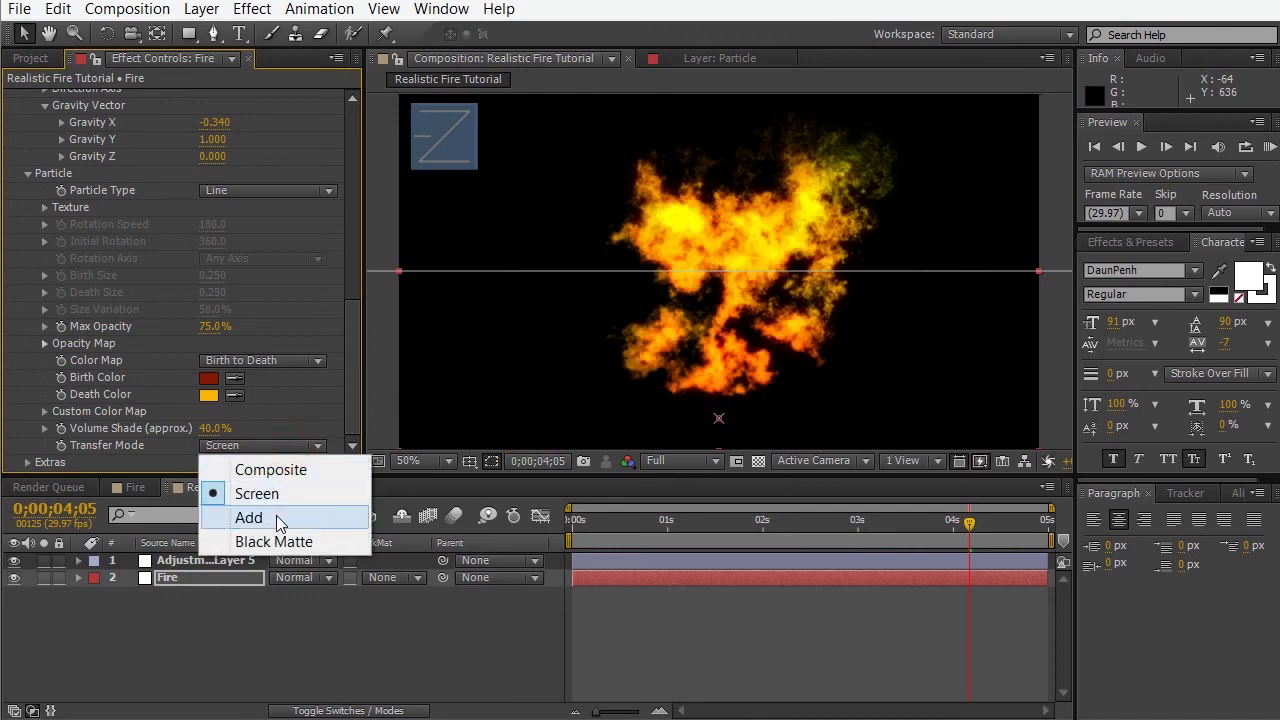
click(280, 518)
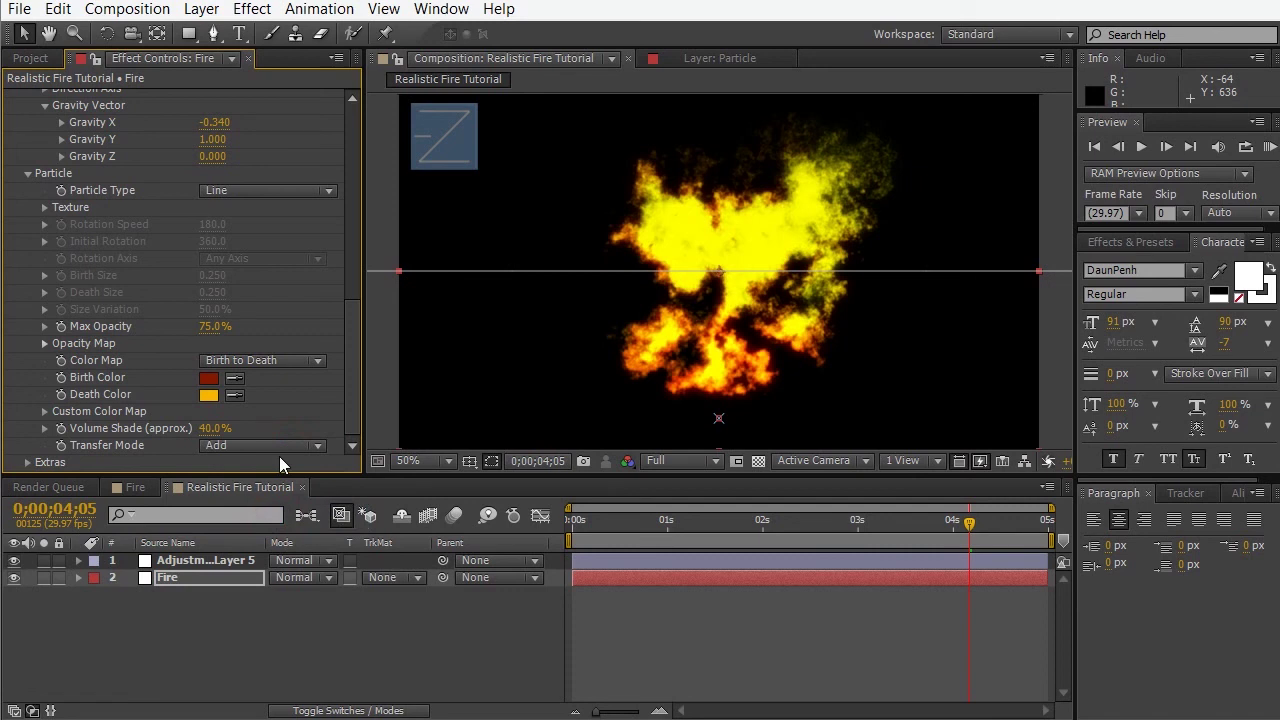
click(279, 446)
click(279, 466)
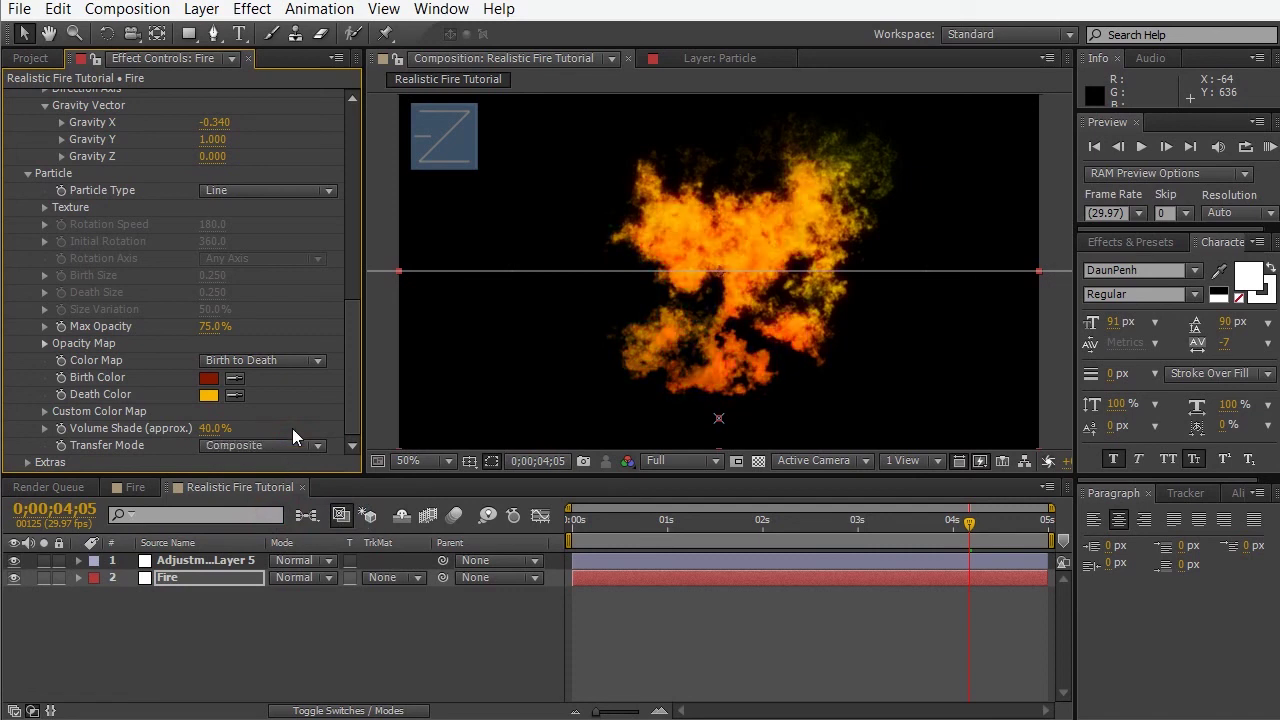
drag(216, 327, 168, 335)
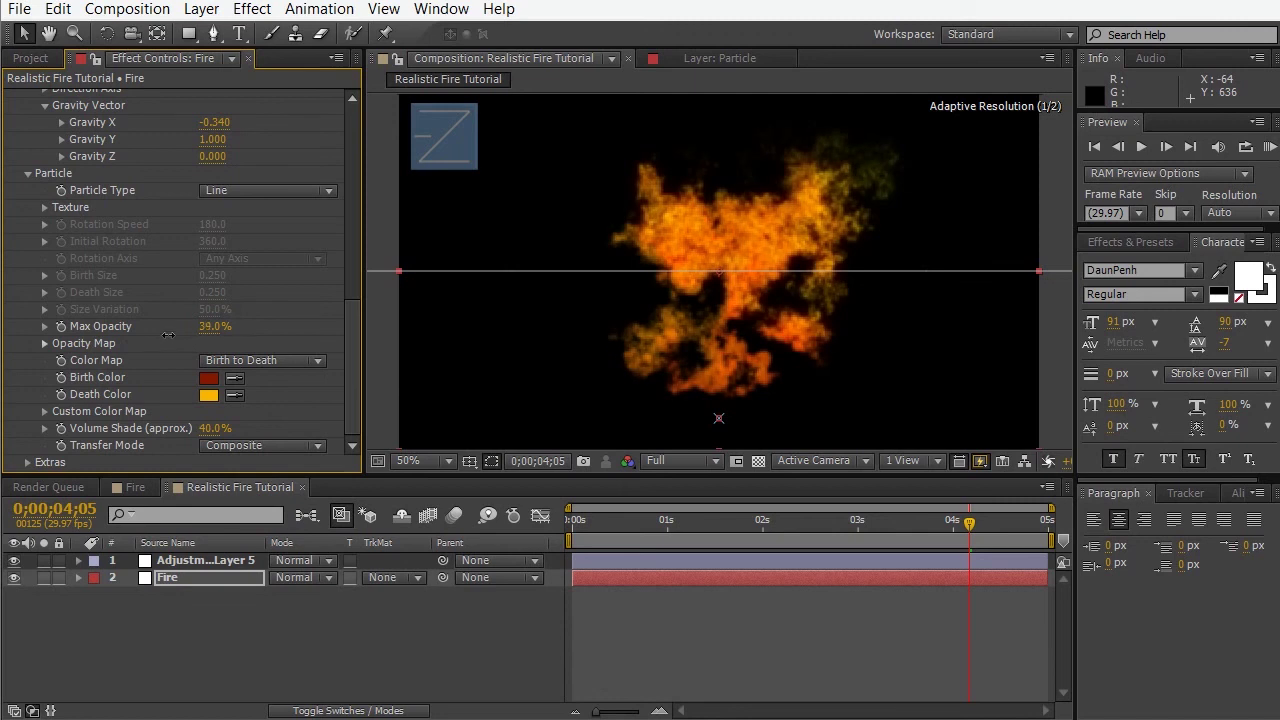
Inspect the Fire comp's Adjustment Layer 1: Turbulent Displace Amount 259, Size 70, Glow Radius 66.
click(146, 486)
drag(616, 531, 710, 537)
scroll(288, 251, down, 1)
drag(354, 179, 360, 372)
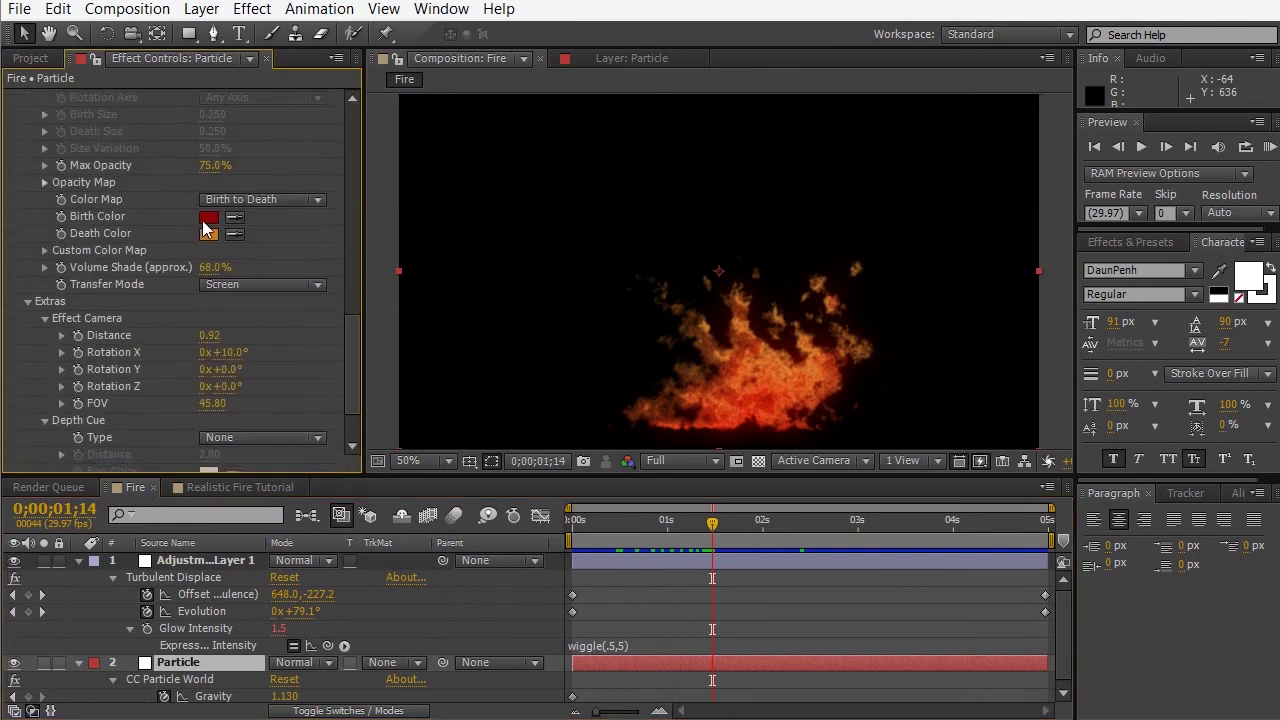
key(ctrl+Up)
click(356, 172)
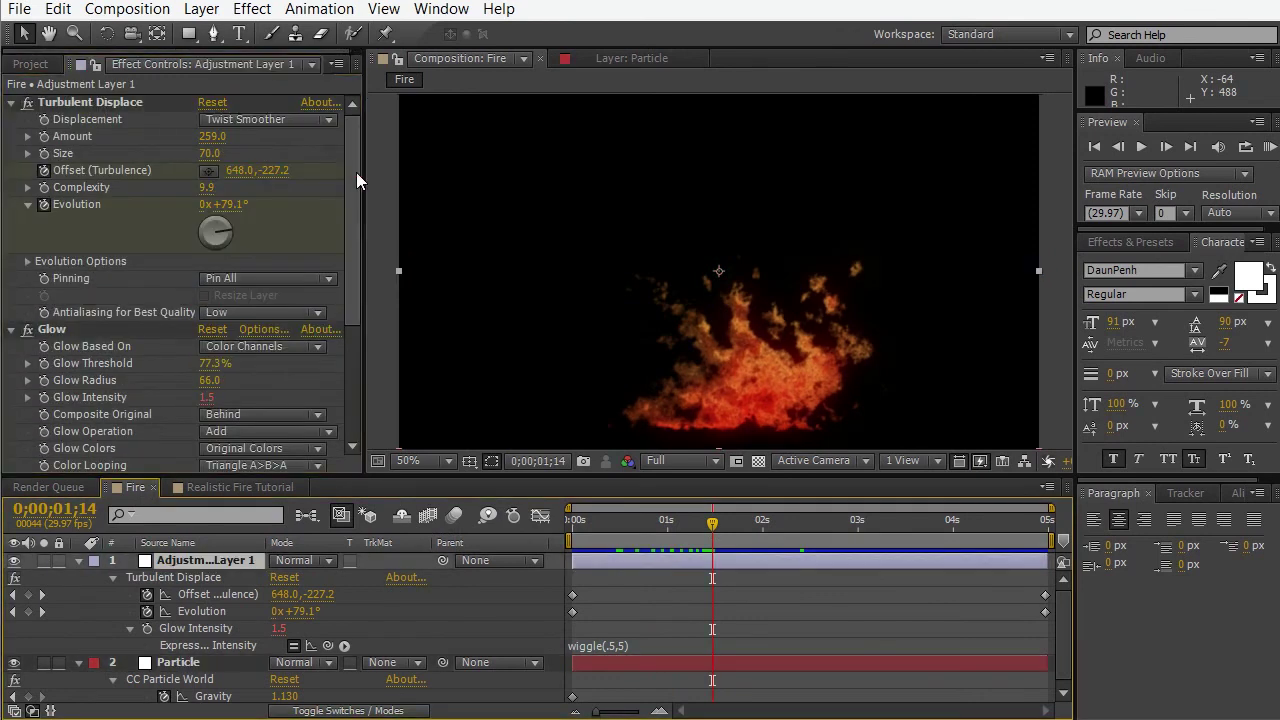
drag(357, 198, 344, 388)
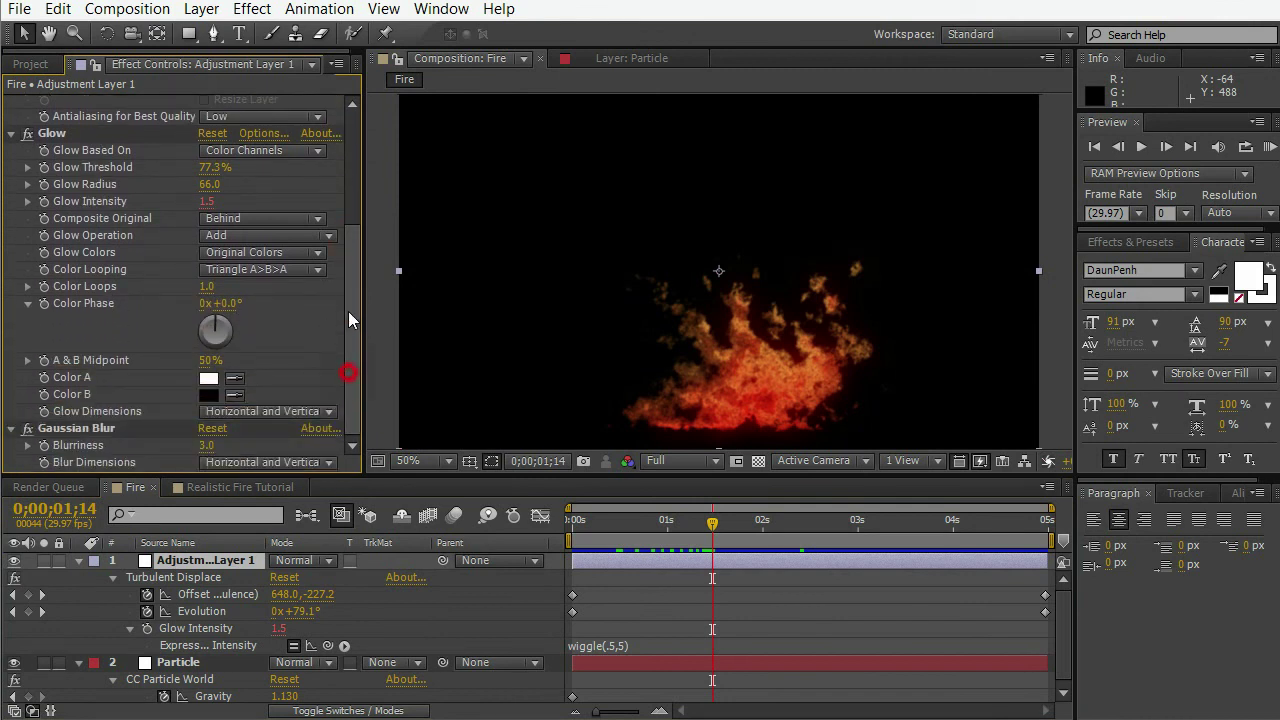
drag(349, 313, 348, 200)
click(574, 522)
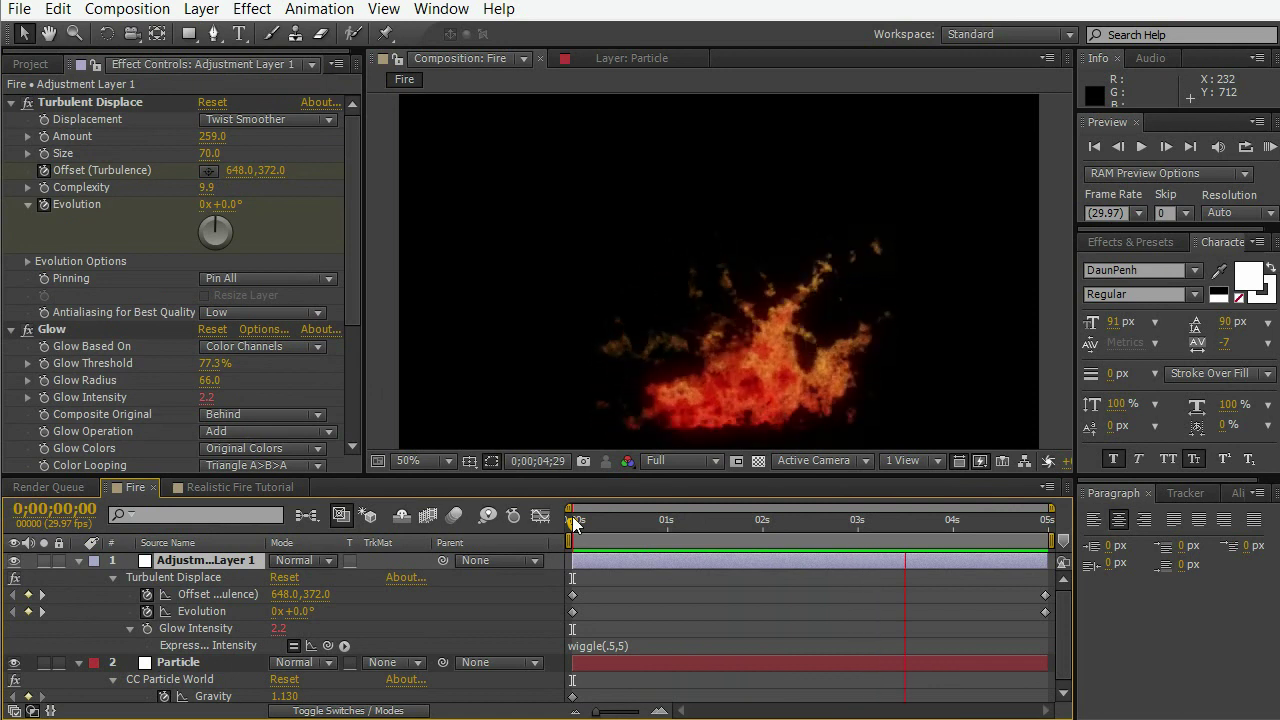